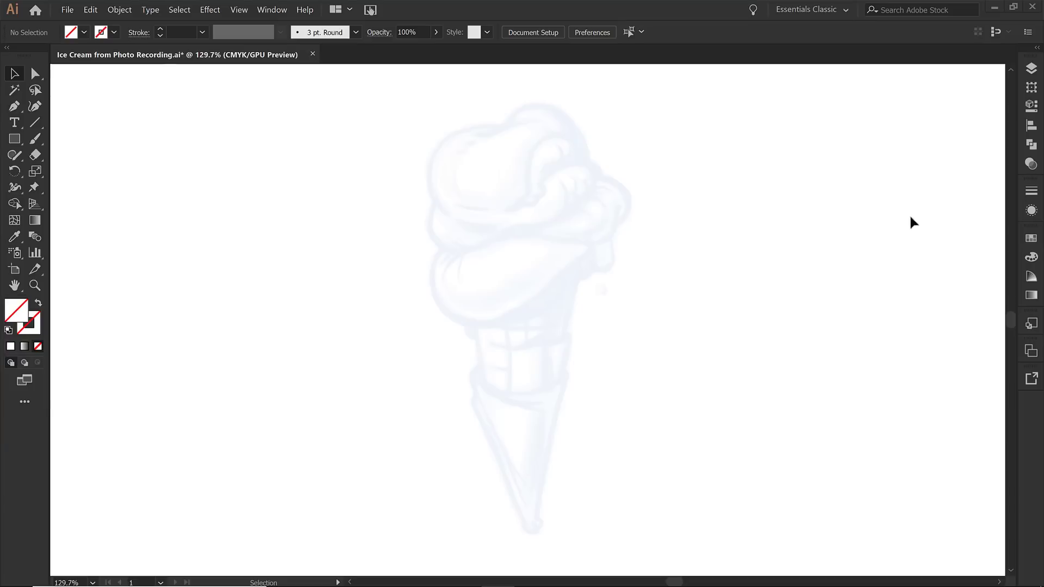
# Make the empty layer above the locked ice cream sketch the active drawing layer.
pyautogui.click(1031, 68)
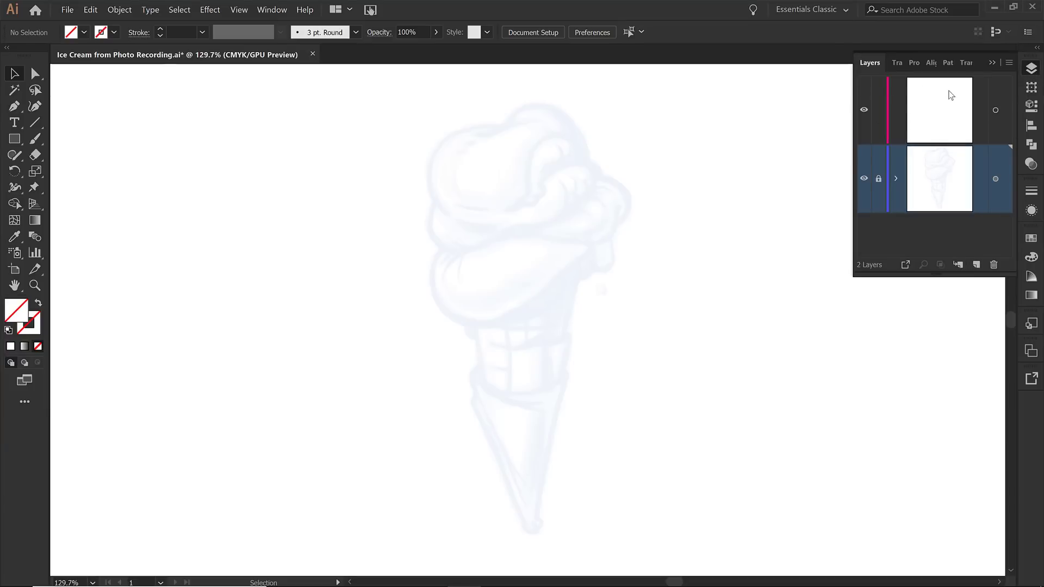
pyautogui.click(944, 99)
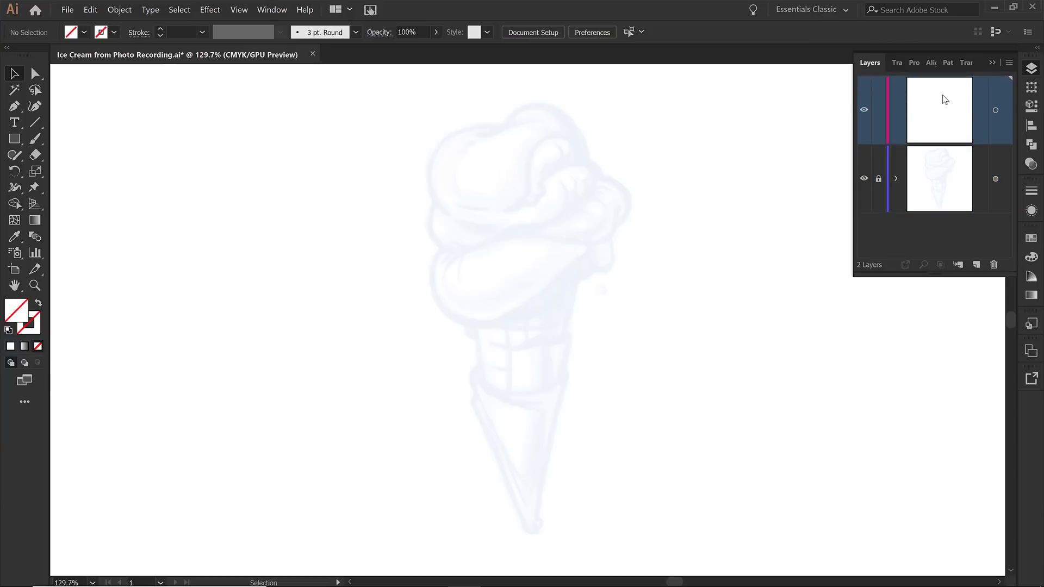
pyautogui.click(993, 63)
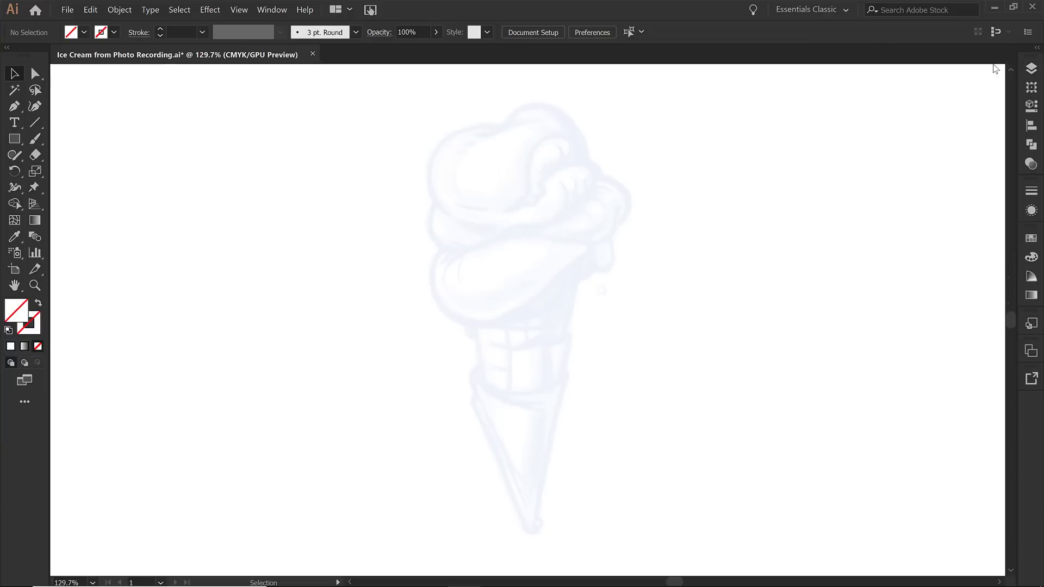
# Draw a short curved Pencil stroke along the inner fold at the lower edge of the top scoop.
pyautogui.press('n')
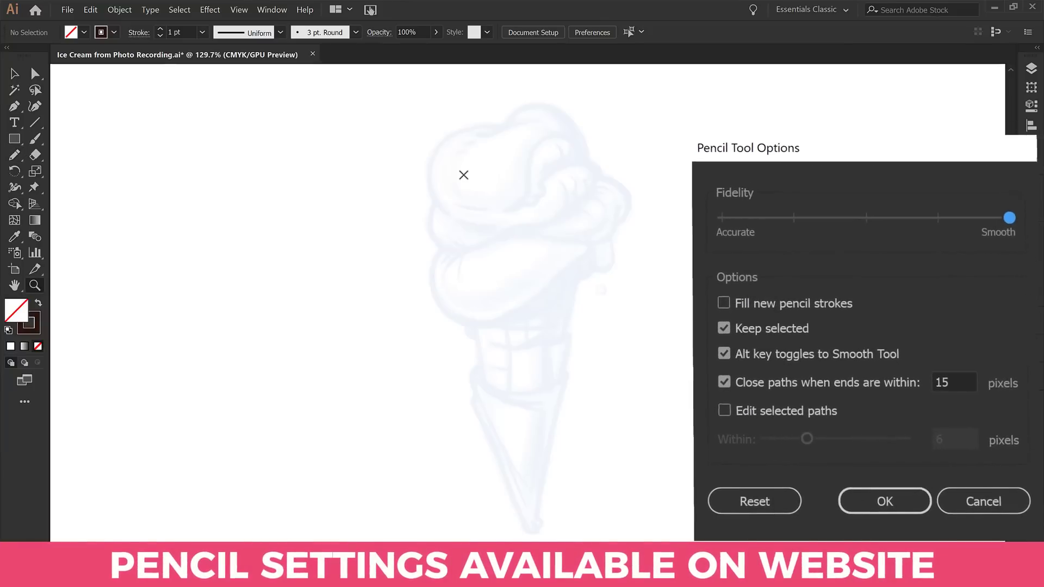
pyautogui.press('z')
pyautogui.moveTo(355, 88)
pyautogui.mouseDown()
pyautogui.moveTo(719, 383)
pyautogui.moveTo(703, 383)
pyautogui.mouseUp()
pyautogui.press('n')
pyautogui.moveTo(486, 277); pyautogui.dragTo(535, 243)
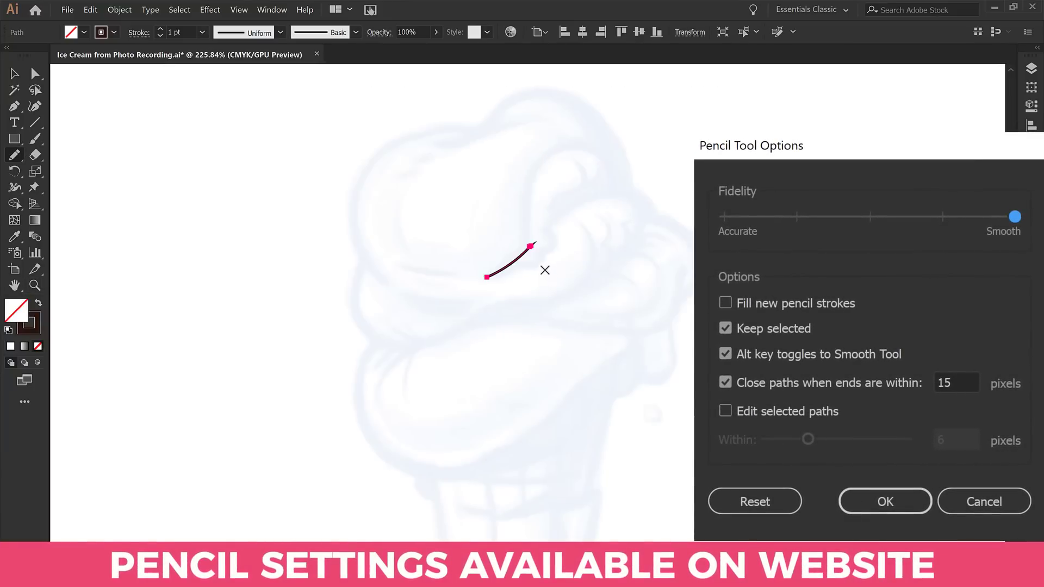
# Delete the extra anchor point near the upper end of the short fold stroke to remove its pointed tip.
pyautogui.press('z')
pyautogui.moveTo(409, 132)
pyautogui.mouseDown()
pyautogui.moveTo(438, 163)
pyautogui.moveTo(666, 294)
pyautogui.mouseUp()
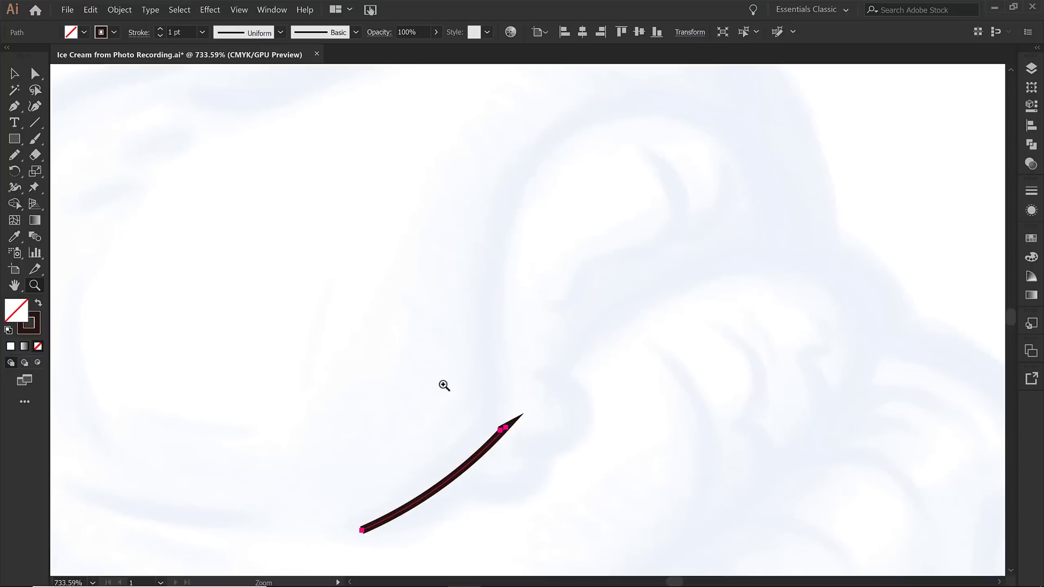
pyautogui.press('p')
pyautogui.click(503, 429)
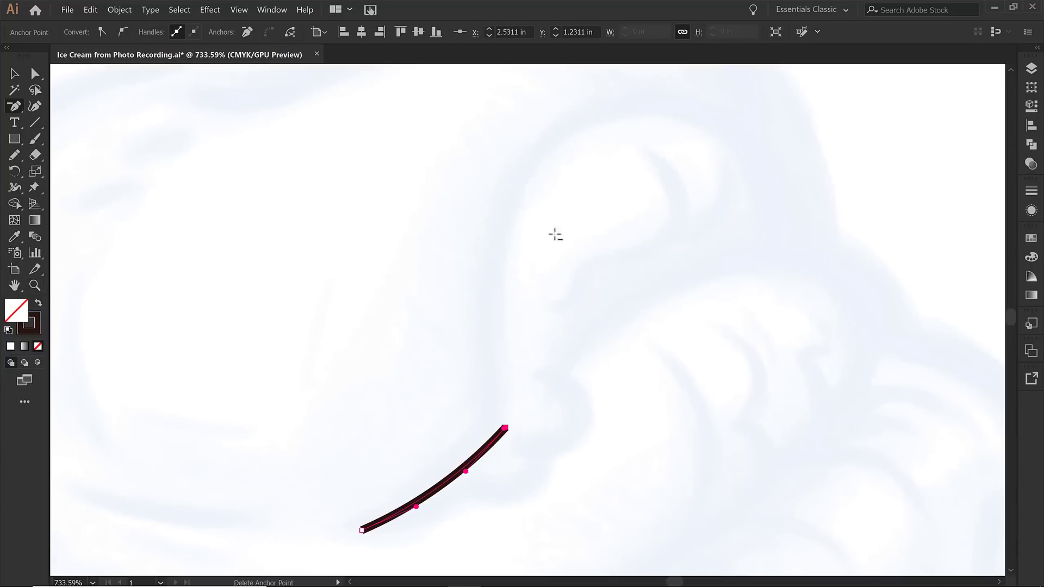
pyautogui.hotkey('ctrl', '-')
pyautogui.hotkey('ctrl', '-')
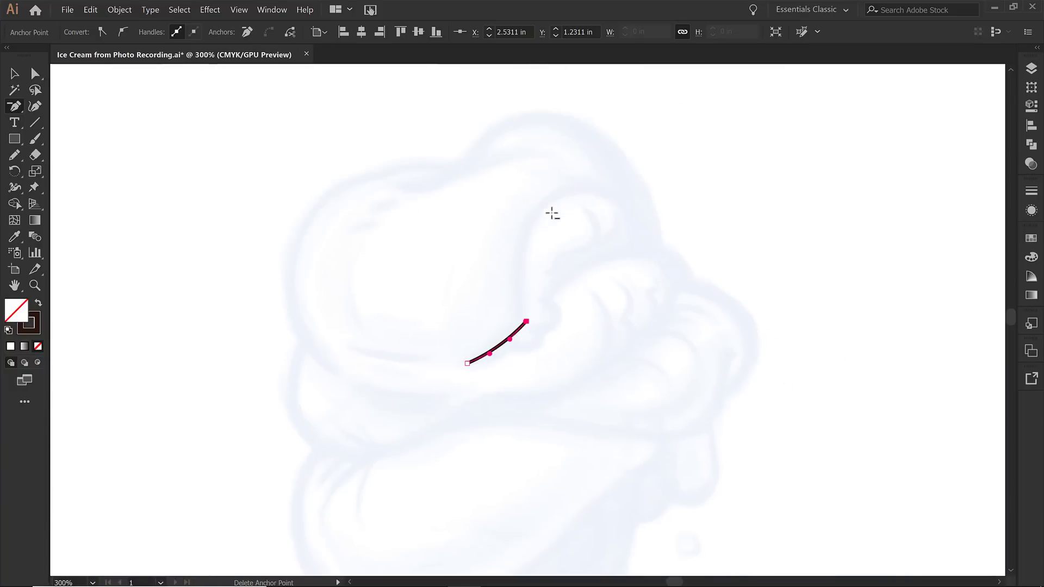
# Draw an arched Pencil stroke from the short stroke's upper end, up and over the inner curl of the top scoop.
pyautogui.click(526, 322)
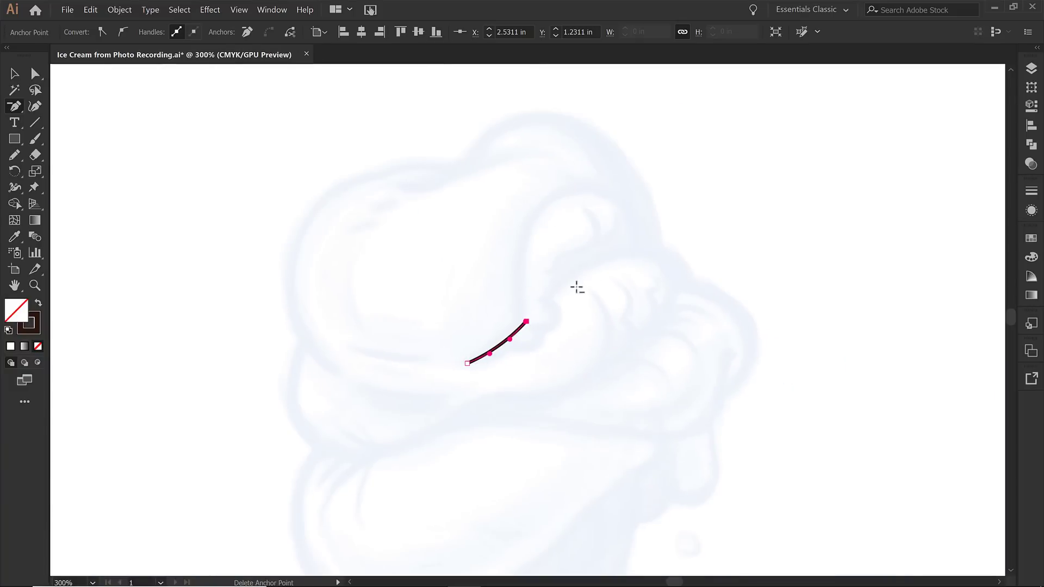
pyautogui.press('n')
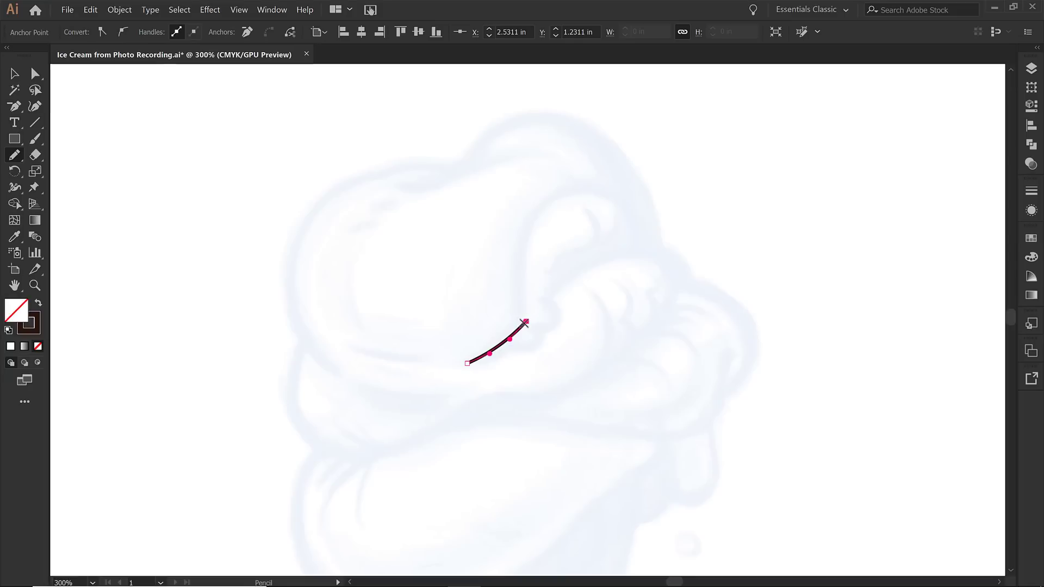
pyautogui.moveTo(524, 308)
pyautogui.mouseDown()
pyautogui.moveTo(520, 261)
pyautogui.moveTo(538, 217)
pyautogui.moveTo(585, 190)
pyautogui.moveTo(640, 202)
pyautogui.moveTo(661, 234)
pyautogui.moveTo(655, 254)
pyautogui.mouseUp()
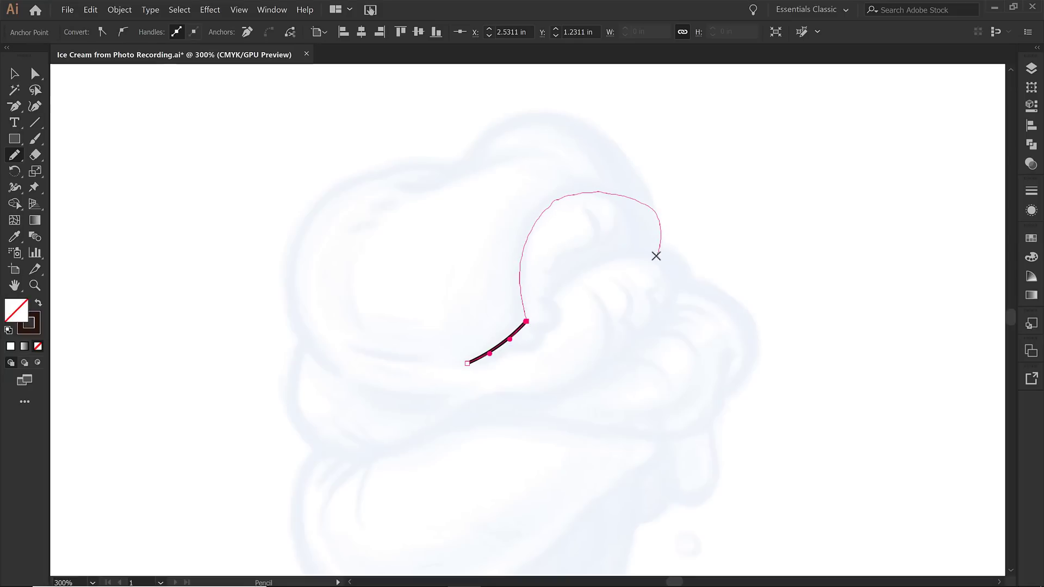
# Select the short fold stroke and the arched stroke, and merge their meeting ends into a clean corner with the Join tool.
pyautogui.press('v')
pyautogui.click(516, 346)
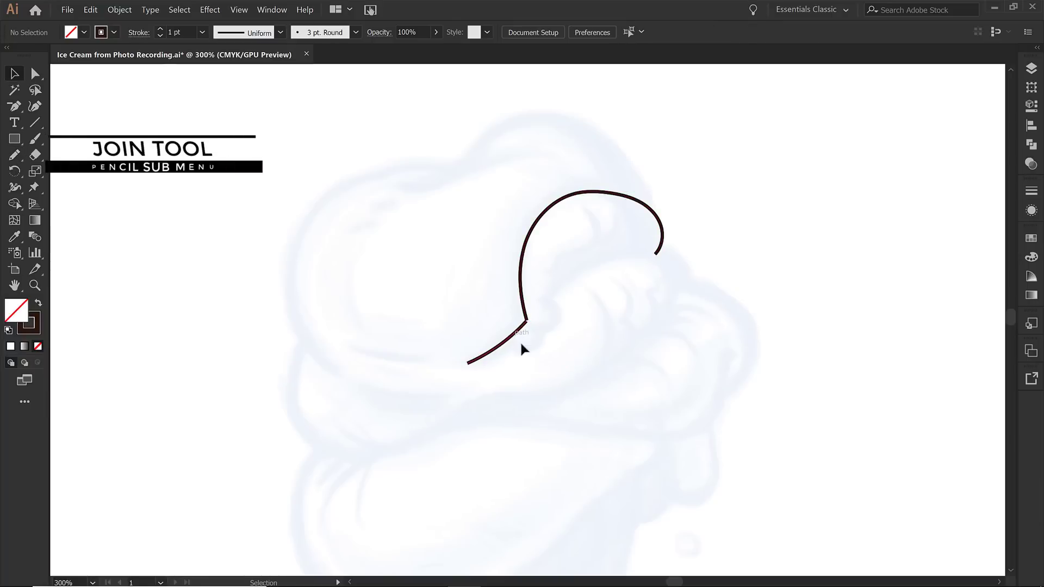
pyautogui.click(515, 340)
pyautogui.keyDown('shift'); pyautogui.click(521, 307); pyautogui.keyUp('shift')
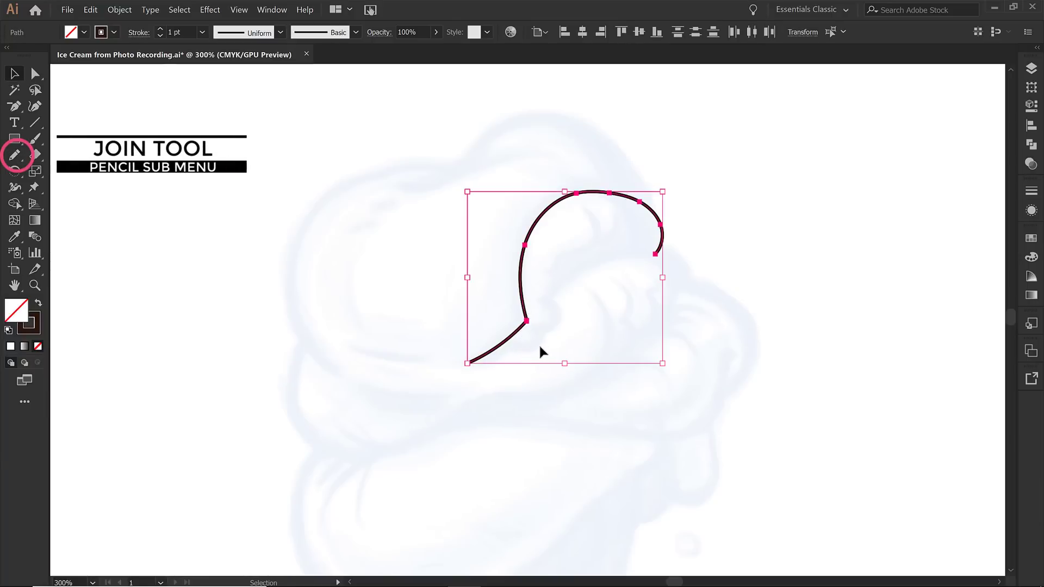
pyautogui.hotkey('shift', 'j')
pyautogui.moveTo(511, 336)
pyautogui.mouseDown()
pyautogui.moveTo(529, 318)
pyautogui.moveTo(519, 287)
pyautogui.mouseUp()
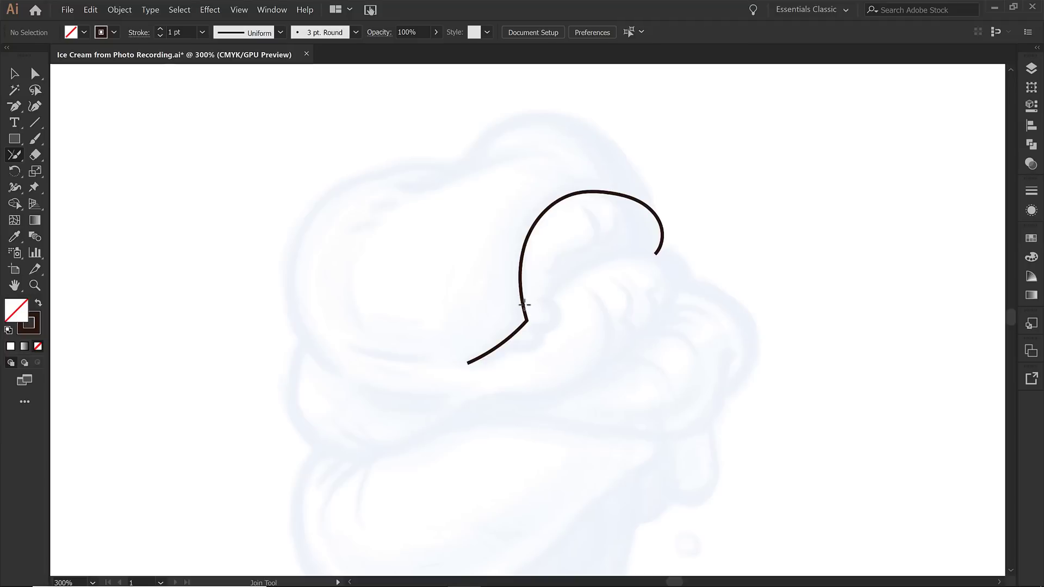
# Trace the top scoop's crease, rounded crest and left outline with the Pencil, continuing down the left bulge of the fold below.
pyautogui.press('n')
pyautogui.moveTo(457, 179)
pyautogui.mouseDown()
pyautogui.moveTo(499, 152)
pyautogui.moveTo(540, 144)
pyautogui.moveTo(561, 160)
pyautogui.mouseUp()
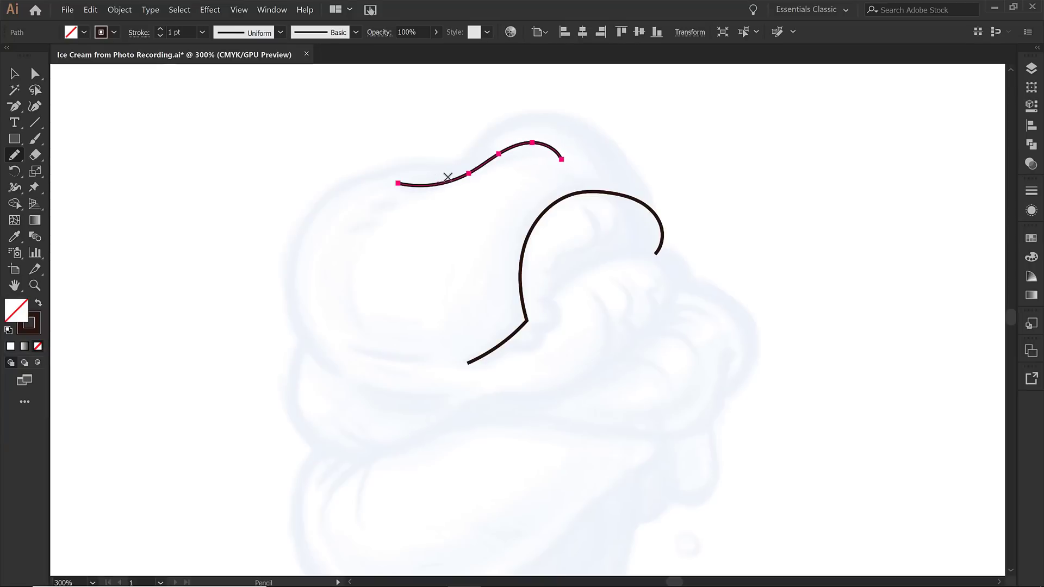
pyautogui.moveTo(447, 177)
pyautogui.mouseDown()
pyautogui.moveTo(484, 140)
pyautogui.moveTo(536, 114)
pyautogui.mouseUp()
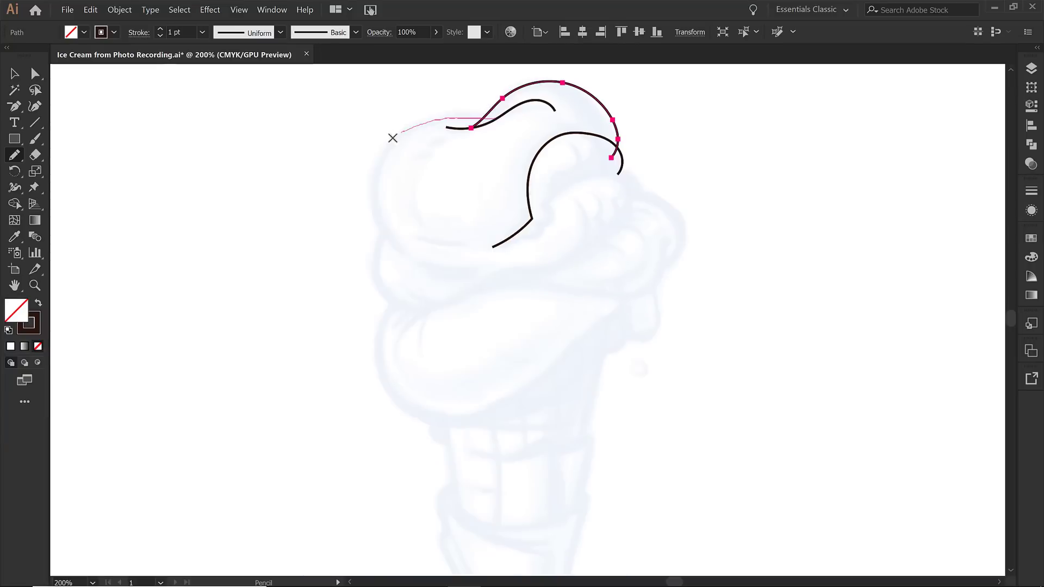
pyautogui.moveTo(391, 138)
pyautogui.mouseDown()
pyautogui.moveTo(371, 201)
pyautogui.moveTo(410, 258)
pyautogui.moveTo(377, 245)
pyautogui.moveTo(374, 263)
pyautogui.moveTo(379, 284)
pyautogui.moveTo(402, 326)
pyautogui.mouseUp()
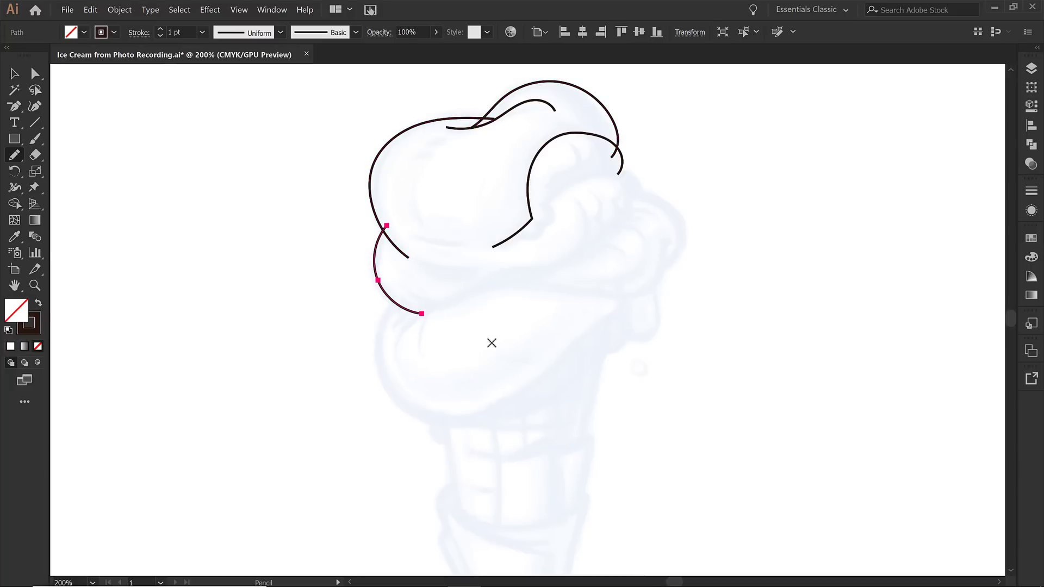
# Draw short crease lines inside the left fold, then trace the fold's wavy lower edge and the rounded curl at its right end.
pyautogui.moveTo(455, 273)
pyautogui.mouseDown()
pyautogui.moveTo(419, 267)
pyautogui.moveTo(444, 277)
pyautogui.moveTo(444, 303)
pyautogui.mouseUp()
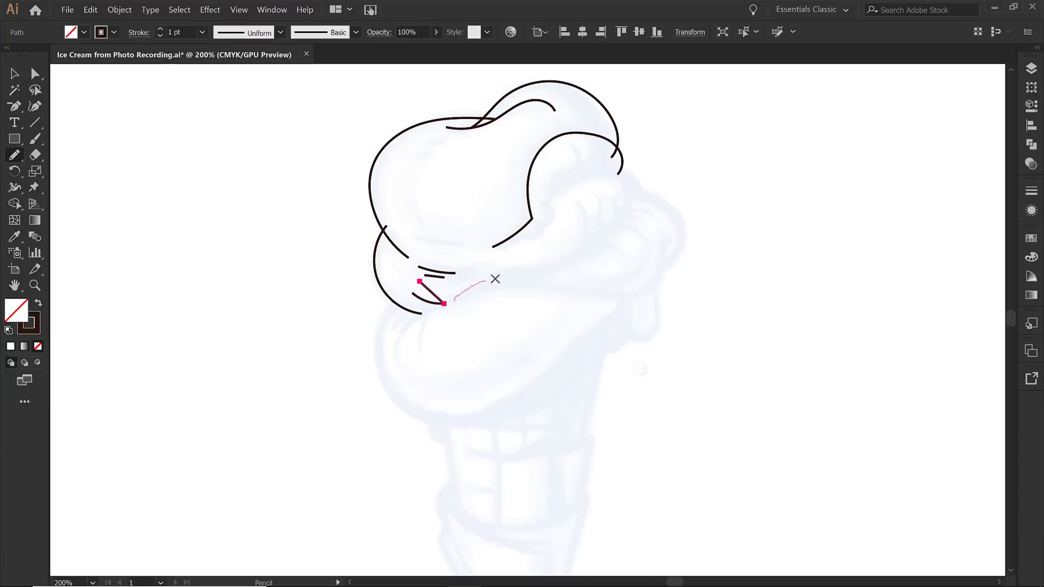
pyautogui.moveTo(495, 279)
pyautogui.mouseDown()
pyautogui.moveTo(563, 267)
pyautogui.moveTo(595, 231)
pyautogui.mouseUp()
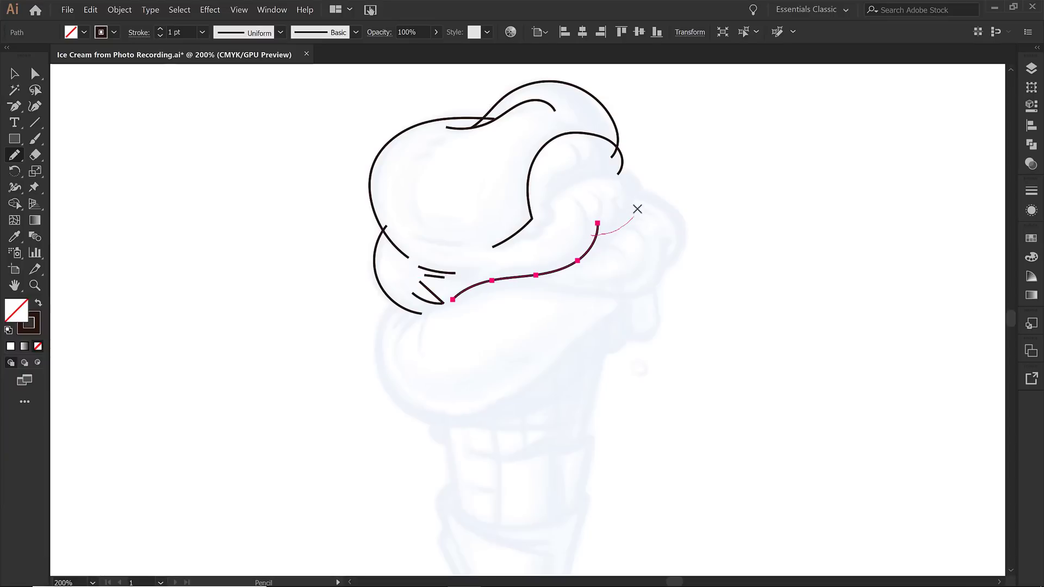
pyautogui.moveTo(610, 173)
pyautogui.mouseDown()
pyautogui.moveTo(571, 182)
pyautogui.moveTo(552, 201)
pyautogui.mouseUp()
# Draw a Pencil stroke from the lower tip of the inner fold, curving right and hooking upward beneath the corner.
pyautogui.press('z')
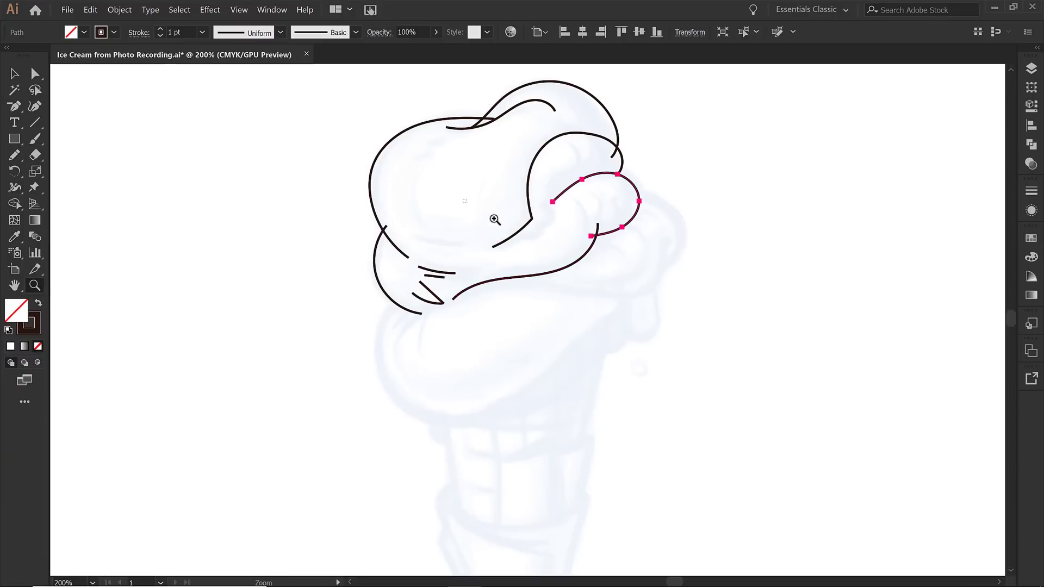
pyautogui.moveTo(462, 199)
pyautogui.mouseDown()
pyautogui.moveTo(582, 256)
pyautogui.moveTo(497, 258)
pyautogui.mouseUp()
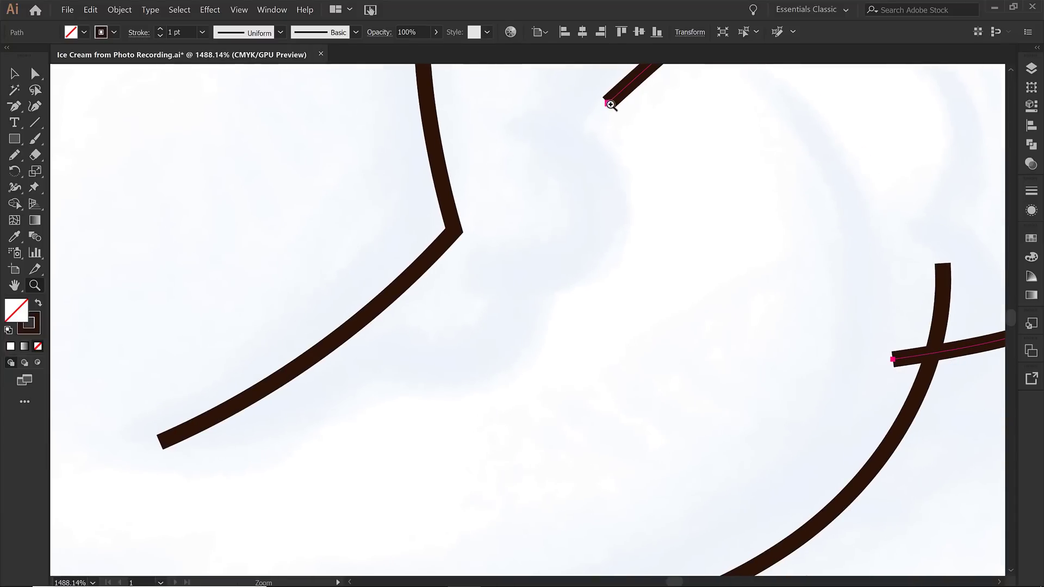
pyautogui.press('n')
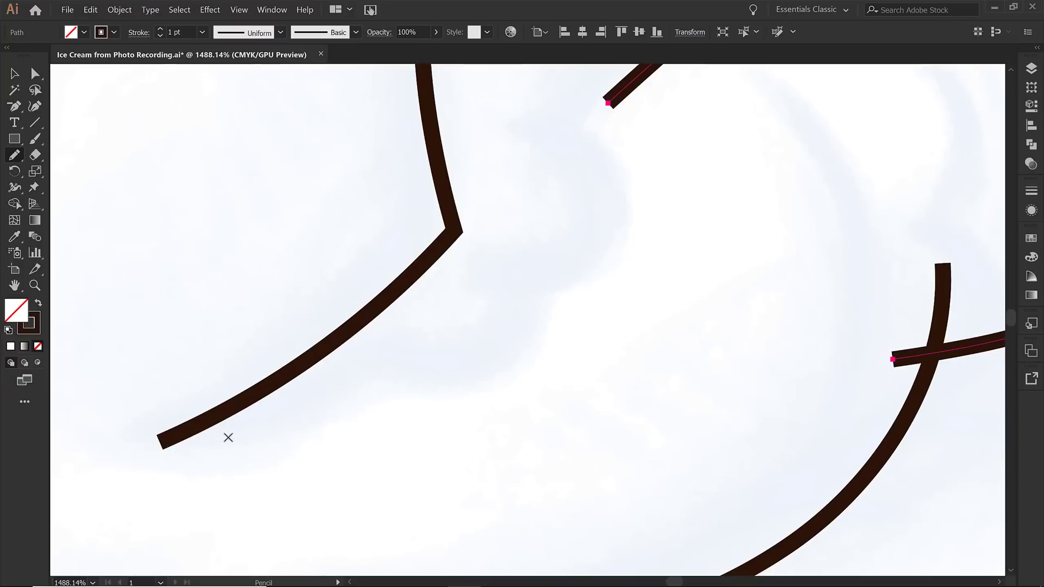
pyautogui.moveTo(167, 439)
pyautogui.mouseDown()
pyautogui.moveTo(465, 380)
pyautogui.moveTo(526, 338)
pyautogui.moveTo(539, 297)
pyautogui.moveTo(530, 265)
pyautogui.moveTo(577, 278)
pyautogui.moveTo(608, 270)
pyautogui.moveTo(636, 241)
pyautogui.moveTo(646, 195)
pyautogui.moveTo(623, 112)
pyautogui.moveTo(571, 76)
pyautogui.mouseUp()
pyautogui.hotkey('ctrl', 'z')
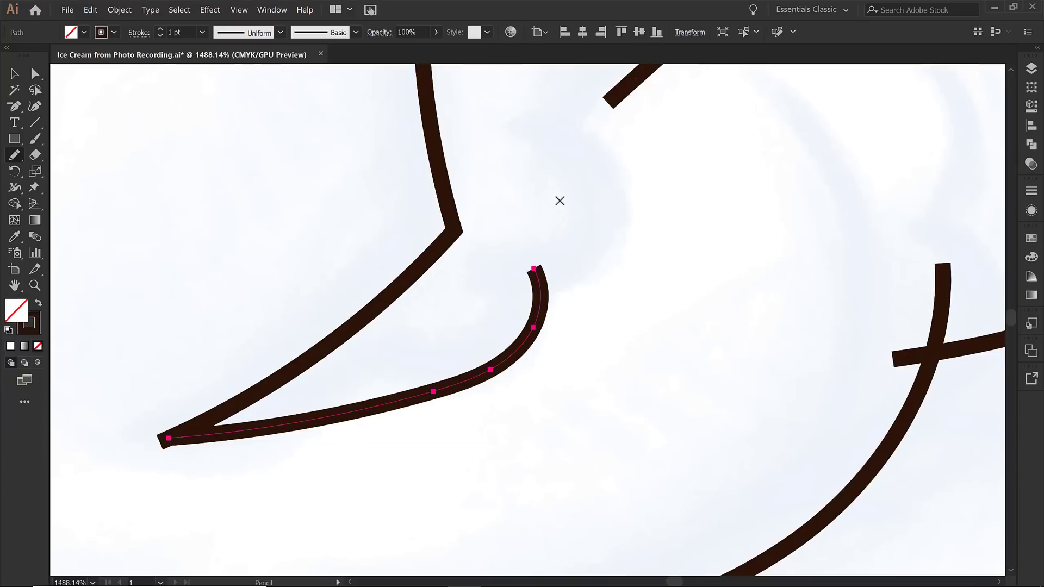
# Draw a rounded bump with the Pencil from the hooked stroke's upper end, crossing the left end of the curl outline.
pyautogui.hotkey('ctrl', '-')
pyautogui.hotkey('ctrl', '-')
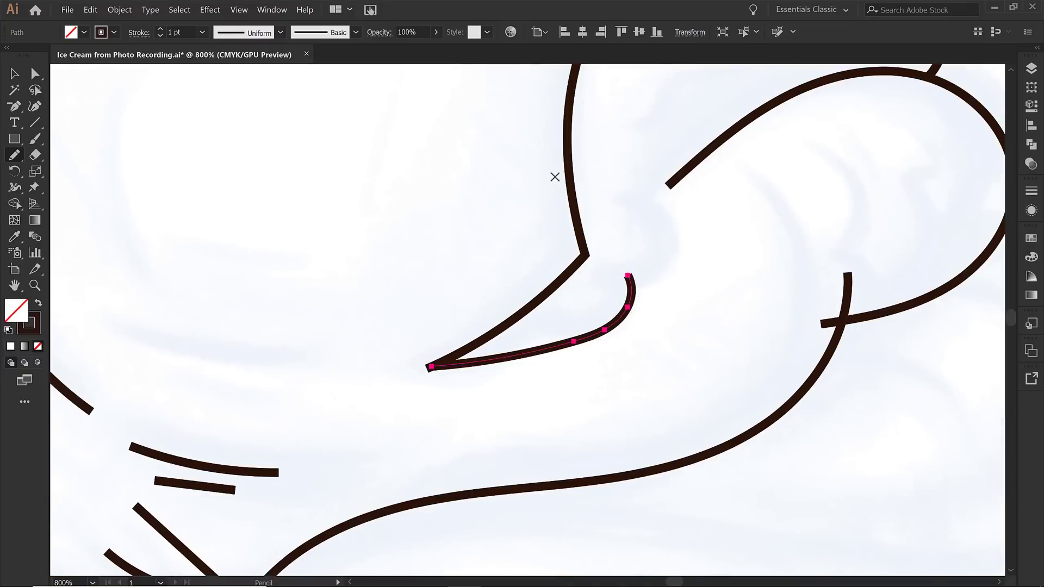
pyautogui.press('Return')
pyautogui.hotkey('ctrl', '-')
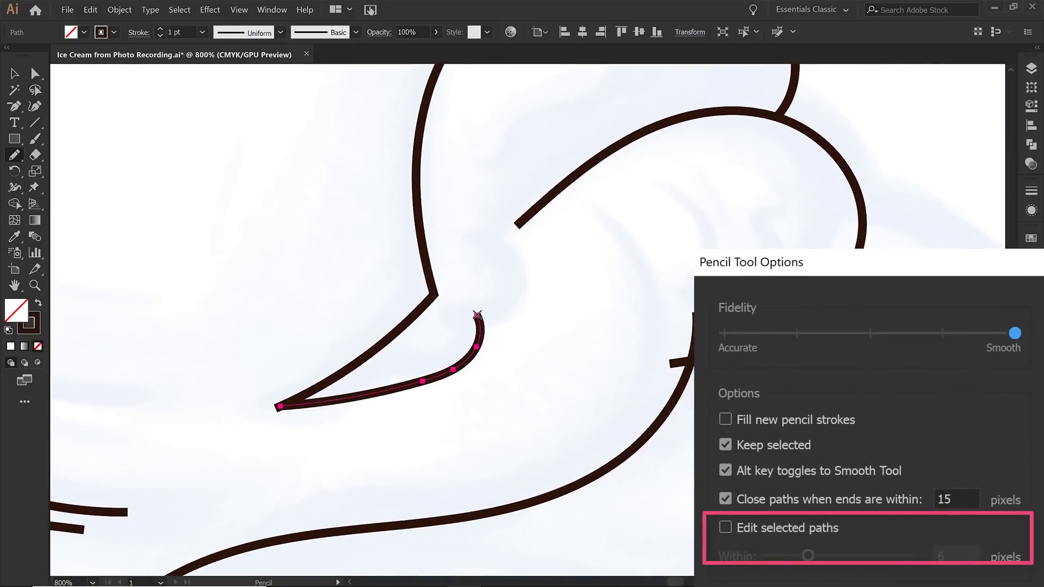
pyautogui.moveTo(477, 315)
pyautogui.mouseDown()
pyautogui.moveTo(526, 315)
pyautogui.moveTo(539, 297)
pyautogui.moveTo(543, 246)
pyautogui.moveTo(527, 217)
pyautogui.moveTo(485, 197)
pyautogui.moveTo(462, 201)
pyautogui.mouseUp()
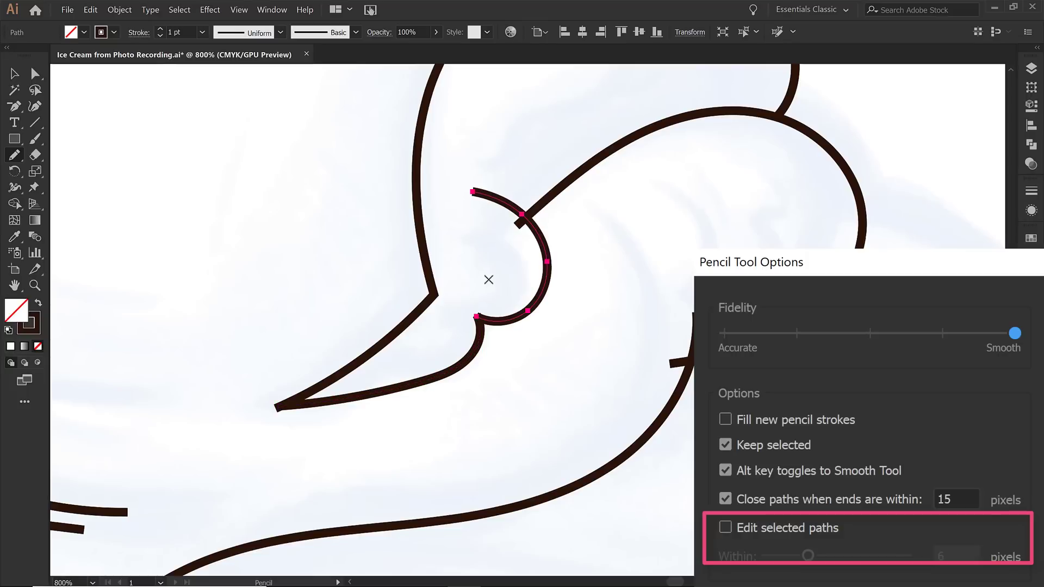
# Select the hooked stroke and the rounded bump, and merge their touching ends into a sharp corner with the Join tool.
pyautogui.press('v')
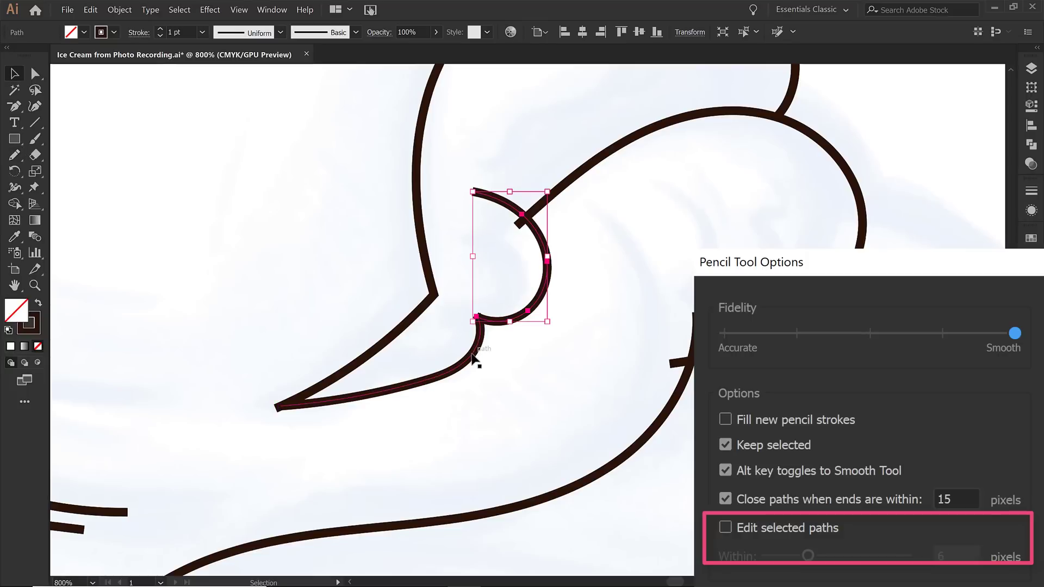
pyautogui.click(523, 356)
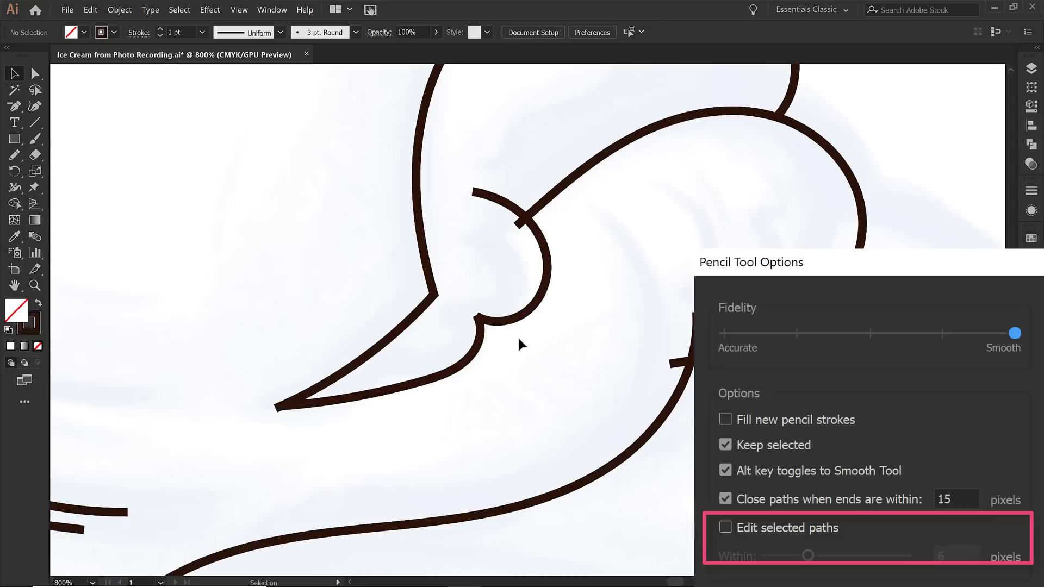
pyautogui.click(479, 326)
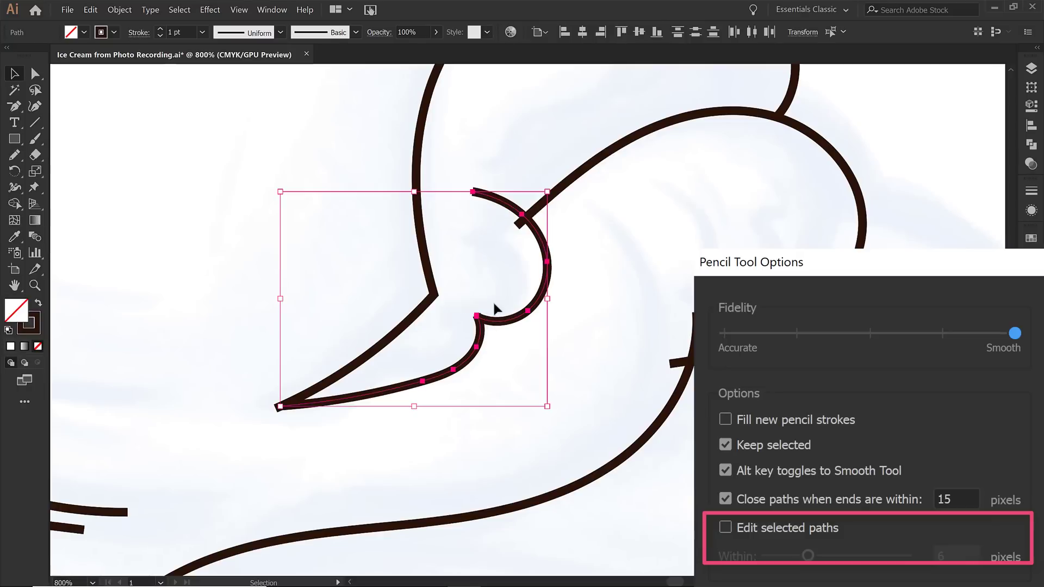
pyautogui.hotkey('shift', 'j')
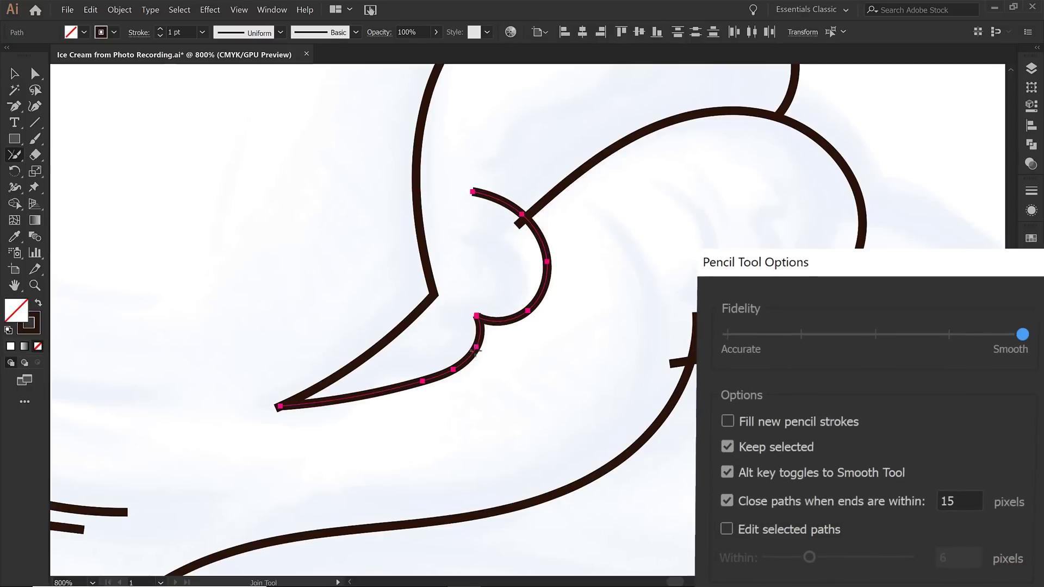
pyautogui.moveTo(486, 307); pyautogui.dragTo(474, 333)
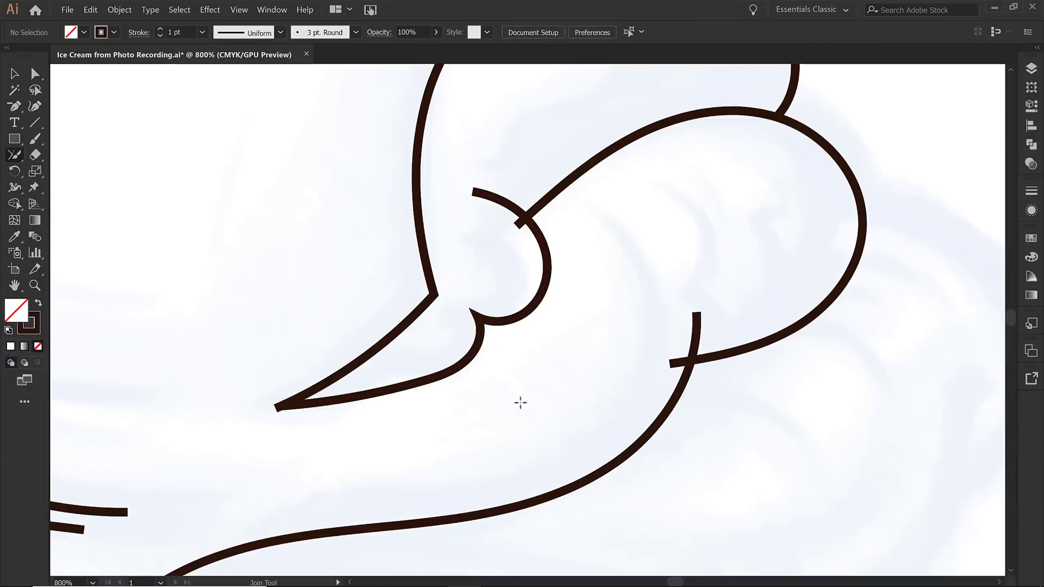
# Select the diagonal and curved crease lines in the left fold, and merge their right ends into a point with the Join tool.
pyautogui.moveTo(356, 449); pyautogui.dragTo(715, 373)
pyautogui.moveTo(438, 475); pyautogui.dragTo(472, 366)
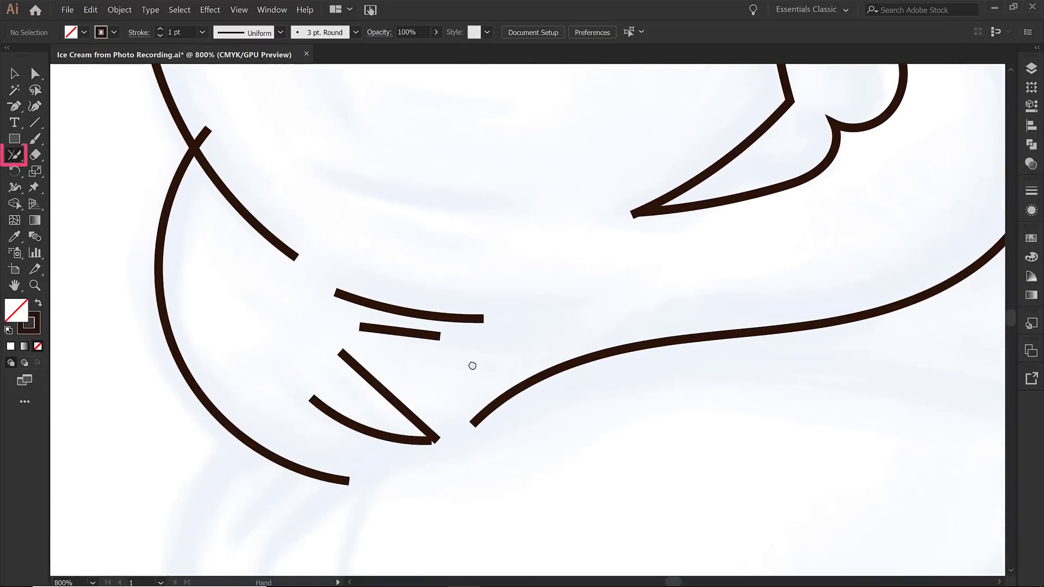
pyautogui.press('v')
pyautogui.moveTo(445, 413); pyautogui.dragTo(419, 459)
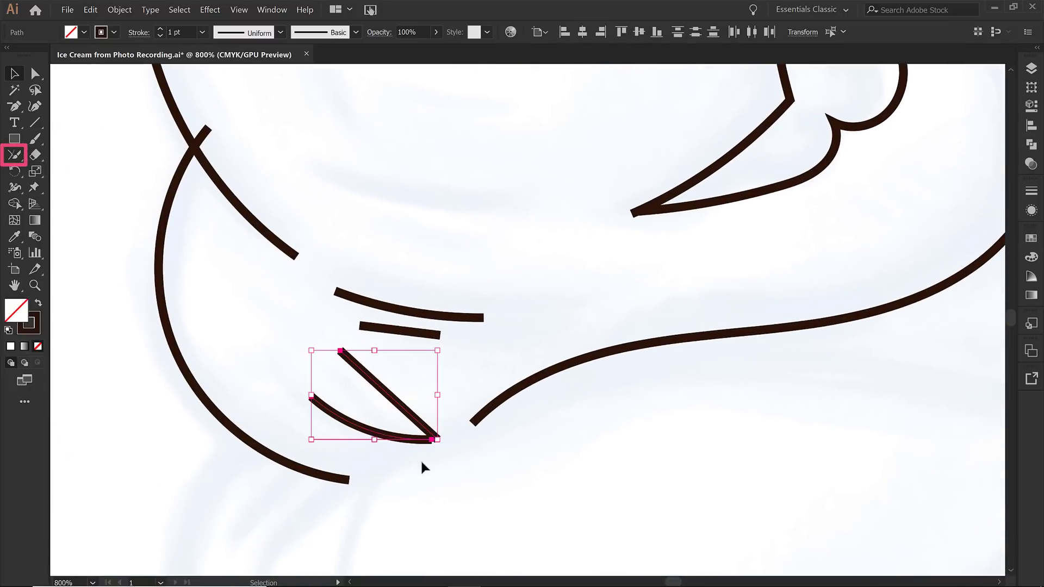
pyautogui.hotkey('shift', 'j')
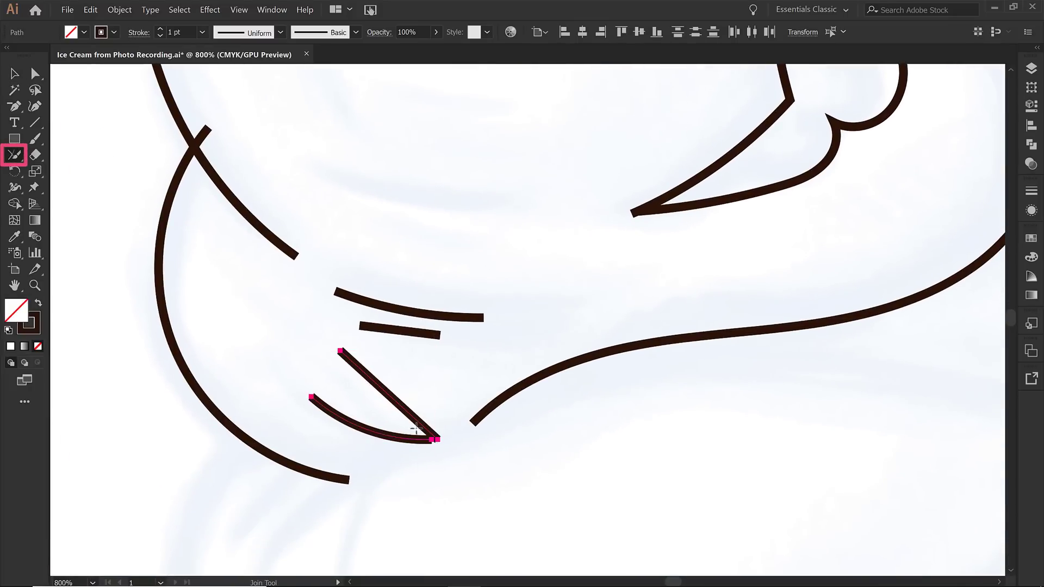
pyautogui.moveTo(421, 435); pyautogui.dragTo(405, 432)
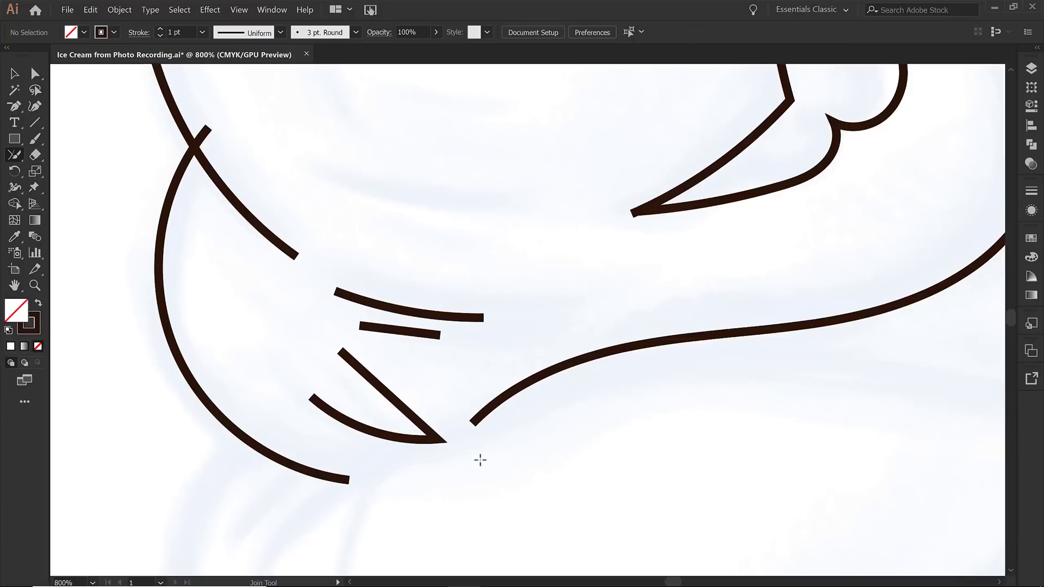
# Draw curved crease strokes with the Pencil inside the right-hand curl: two overlapping pairs and a single arc near its outer edge.
pyautogui.press('space')
pyautogui.moveTo(475, 454); pyautogui.dragTo(368, 276)
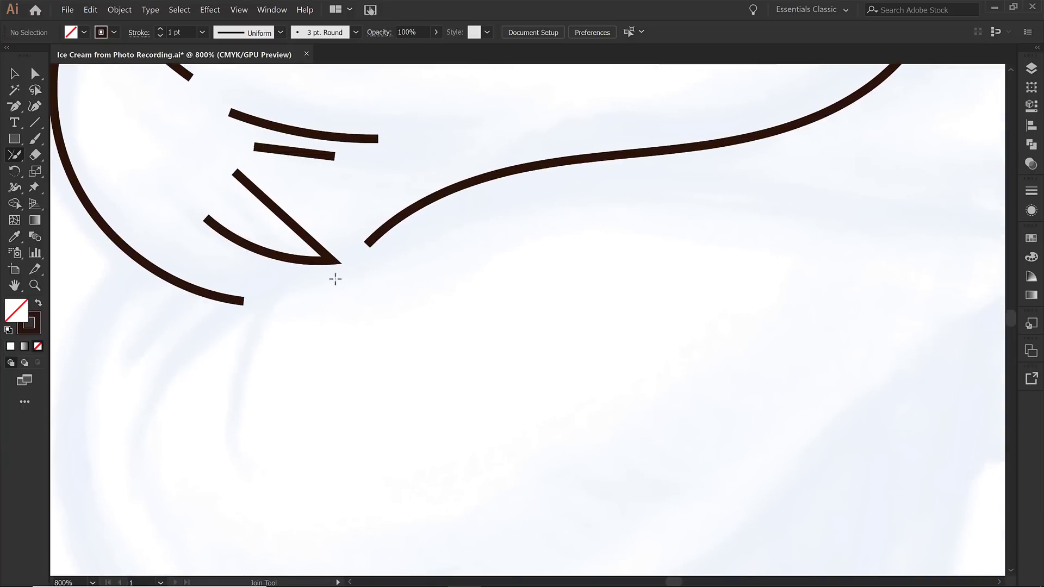
pyautogui.press('n')
pyautogui.scroll(-6, 415, 226)
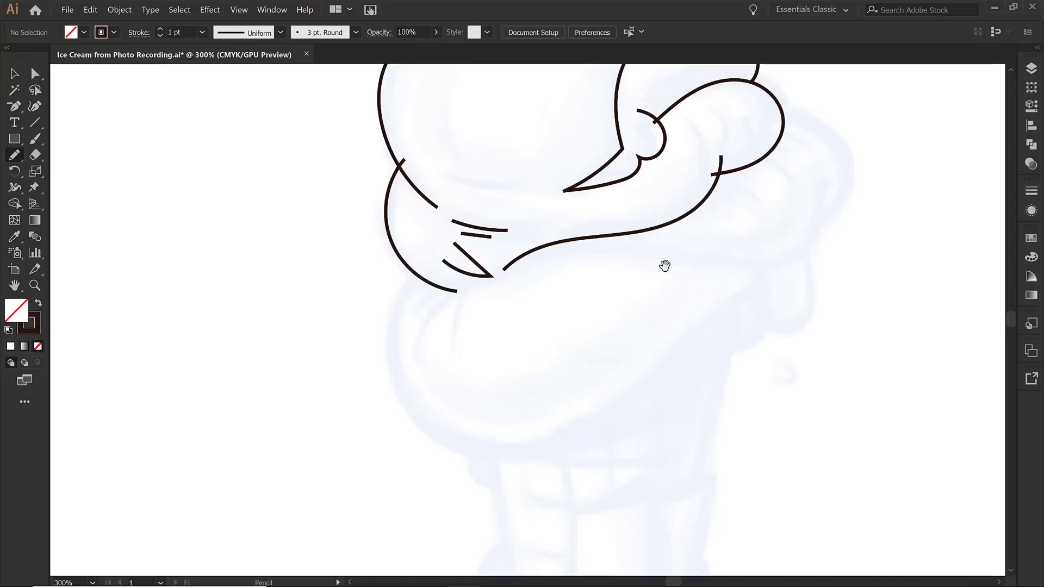
pyautogui.moveTo(664, 265); pyautogui.dragTo(631, 301)
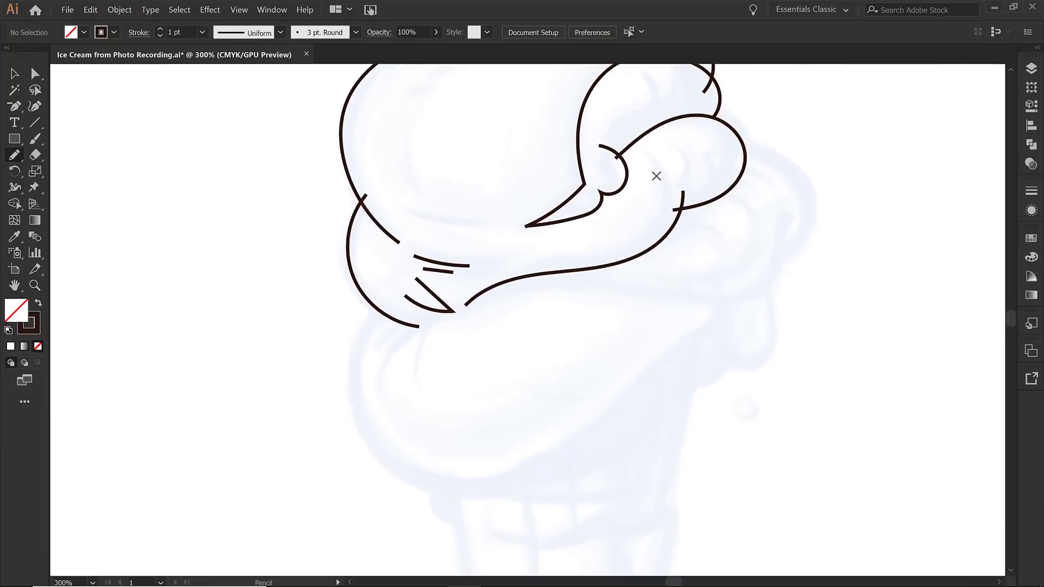
pyautogui.moveTo(673, 146)
pyautogui.mouseDown()
pyautogui.moveTo(700, 159)
pyautogui.moveTo(707, 190)
pyautogui.mouseUp()
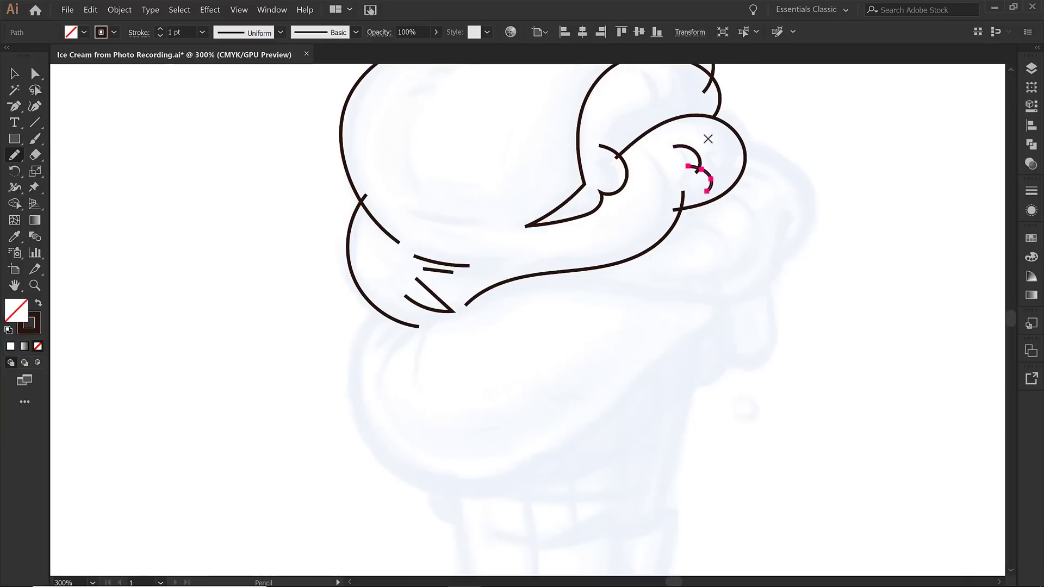
pyautogui.moveTo(706, 141)
pyautogui.mouseDown()
pyautogui.moveTo(723, 156)
pyautogui.moveTo(723, 180)
pyautogui.mouseUp()
pyautogui.moveTo(643, 151); pyautogui.dragTo(660, 221)
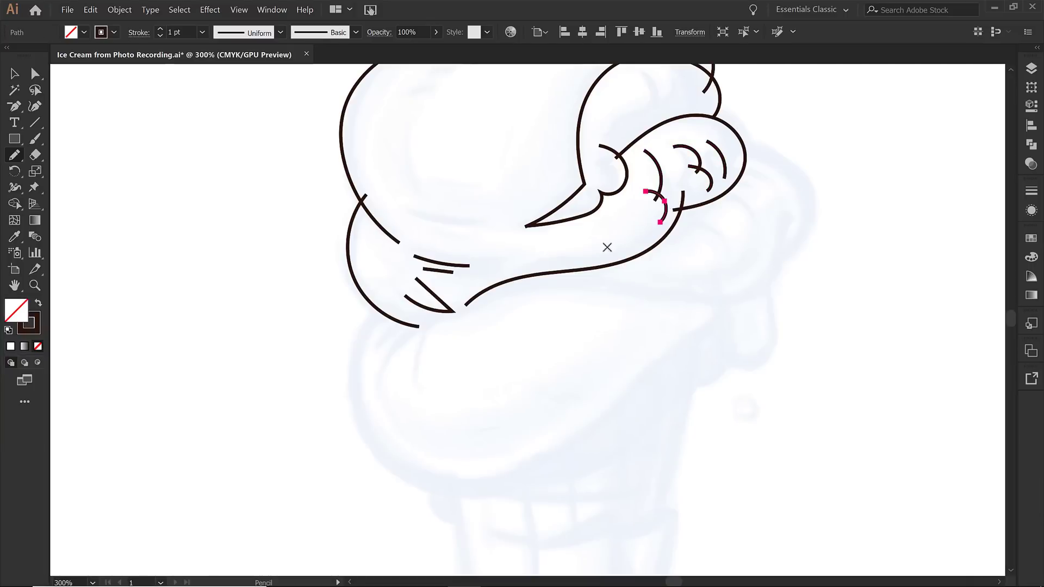
# Draw a shallow curve along the upper scoop's lower edge and two curved crease lines on its left side with the Pencil.
pyautogui.moveTo(391, 208); pyautogui.dragTo(497, 218)
pyautogui.moveTo(405, 117)
pyautogui.mouseDown()
pyautogui.moveTo(408, 159)
pyautogui.moveTo(430, 205)
pyautogui.mouseUp()
pyautogui.moveTo(391, 137); pyautogui.dragTo(415, 193)
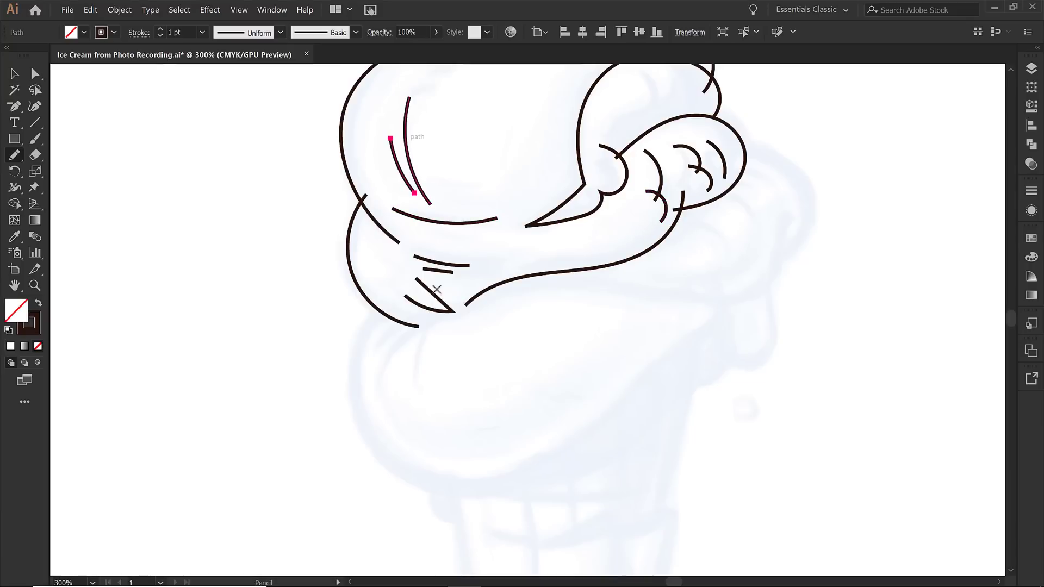
# Draw the lower scoop's outline with the Pencil from the left fold around to the upper right, and delete the anchor at its right end.
pyautogui.moveTo(380, 311)
pyautogui.mouseDown()
pyautogui.moveTo(352, 356)
pyautogui.moveTo(361, 422)
pyautogui.moveTo(396, 466)
pyautogui.moveTo(453, 491)
pyautogui.moveTo(559, 451)
pyautogui.moveTo(659, 369)
pyautogui.moveTo(706, 303)
pyautogui.moveTo(748, 286)
pyautogui.mouseUp()
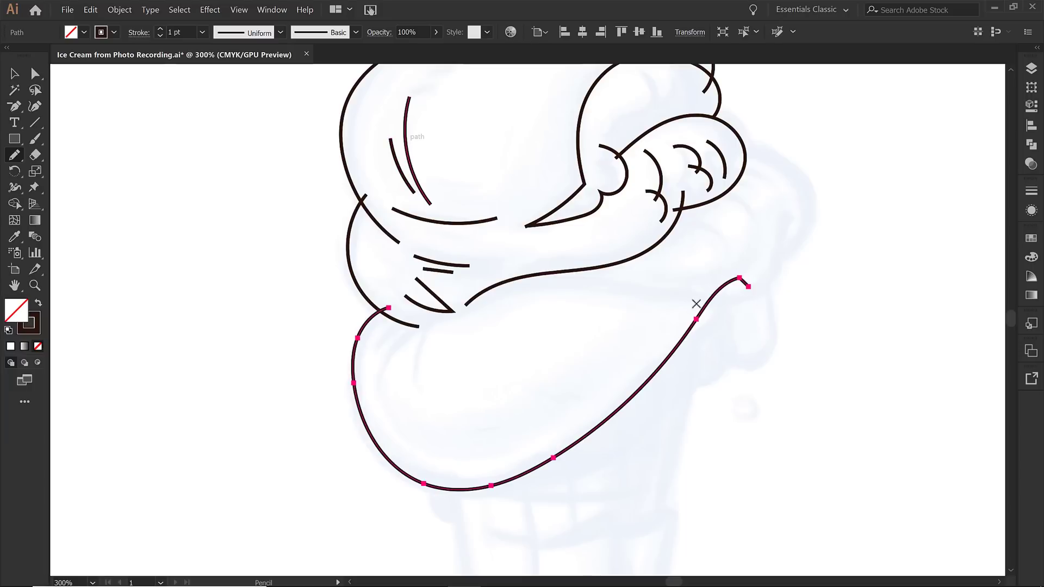
pyautogui.press('p')
pyautogui.click(749, 287)
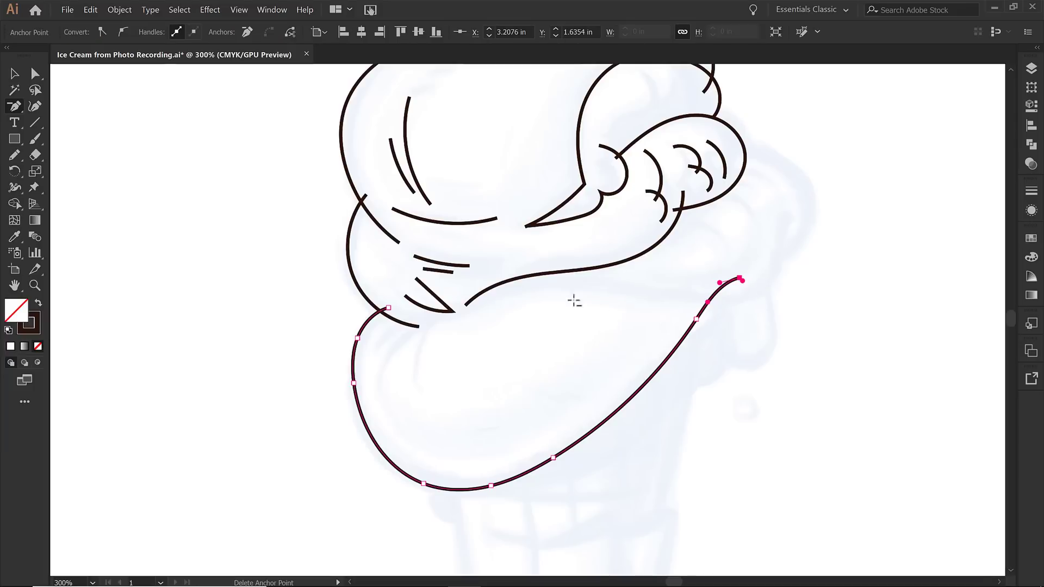
# Draw a Pencil curve from the left tip of the fold to the right, hooking upward, and add a rounded lobe arcing around its right end.
pyautogui.moveTo(641, 305); pyautogui.dragTo(555, 326)
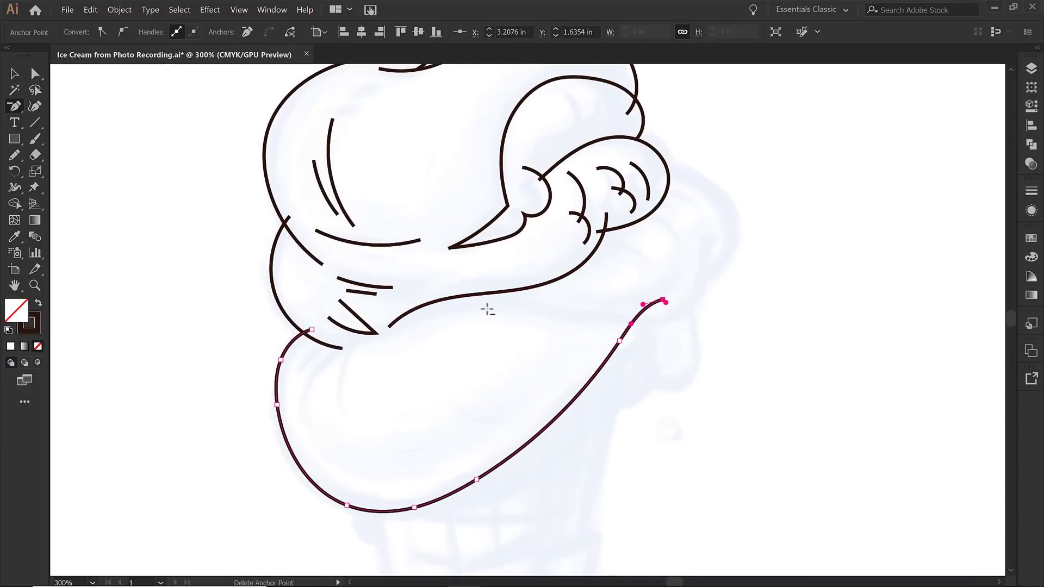
pyautogui.press('n')
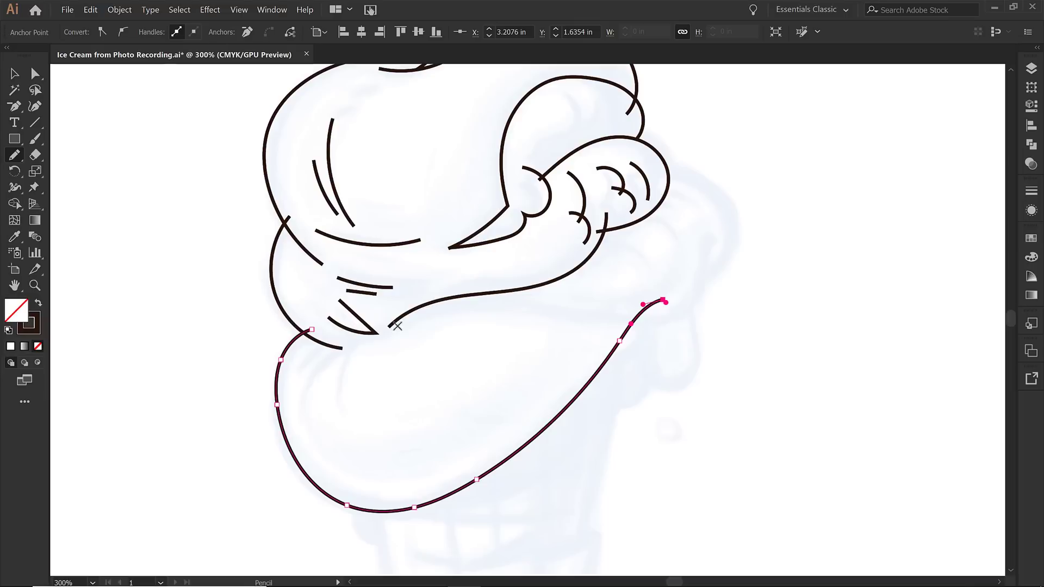
pyautogui.moveTo(416, 313)
pyautogui.mouseDown()
pyautogui.moveTo(509, 300)
pyautogui.moveTo(662, 323)
pyautogui.moveTo(697, 296)
pyautogui.moveTo(716, 233)
pyautogui.mouseUp()
pyautogui.moveTo(693, 284)
pyautogui.mouseDown()
pyautogui.moveTo(732, 266)
pyautogui.moveTo(748, 240)
pyautogui.moveTo(737, 204)
pyautogui.moveTo(716, 186)
pyautogui.moveTo(659, 171)
pyautogui.mouseUp()
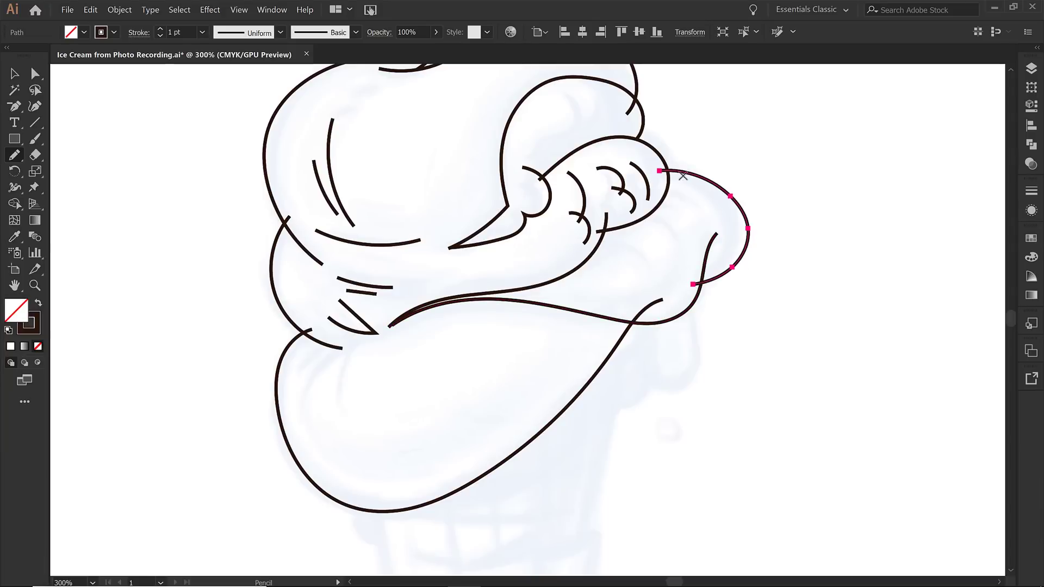
# Draw the rounded drips hanging below the right lobe and a small drip under the lower scoop's left part with the Pencil.
pyautogui.moveTo(589, 351)
pyautogui.mouseDown()
pyautogui.moveTo(598, 214)
pyautogui.moveTo(582, 189)
pyautogui.moveTo(611, 230)
pyautogui.moveTo(639, 227)
pyautogui.moveTo(649, 193)
pyautogui.mouseUp()
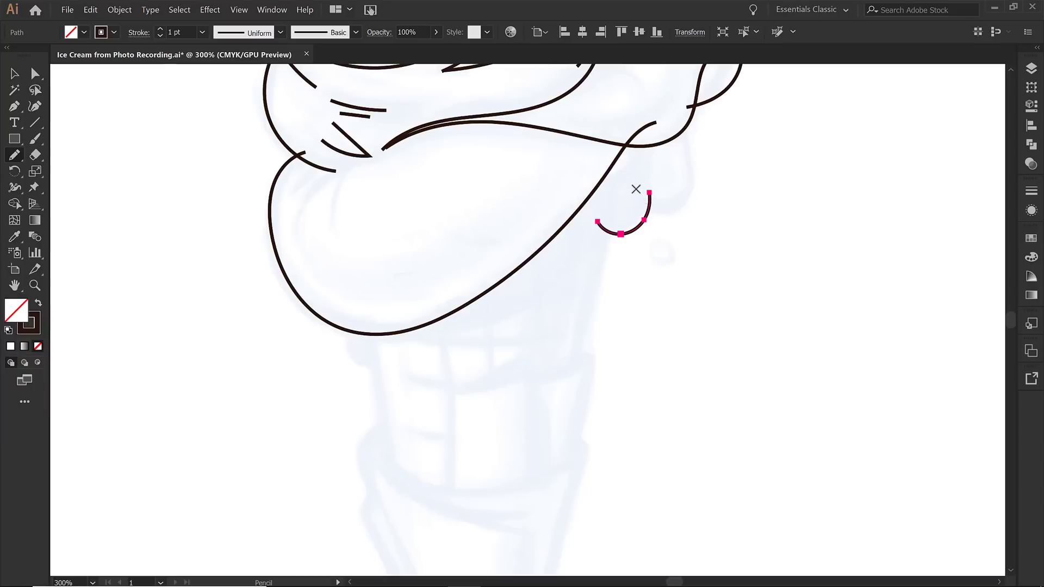
pyautogui.moveTo(358, 318); pyautogui.dragTo(388, 367)
pyautogui.scroll(2, 413, 228)
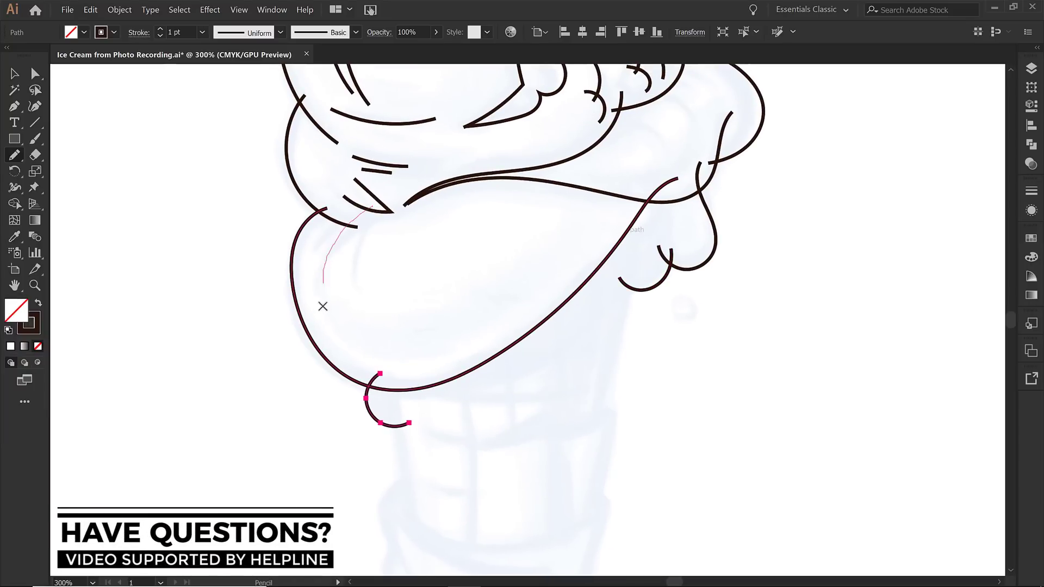
# Draw three curved crease lines at the lower scoop's upper left and three short crease arcs inside the upper curl.
pyautogui.moveTo(322, 305)
pyautogui.mouseDown()
pyautogui.moveTo(367, 229)
pyautogui.moveTo(360, 293)
pyautogui.mouseUp()
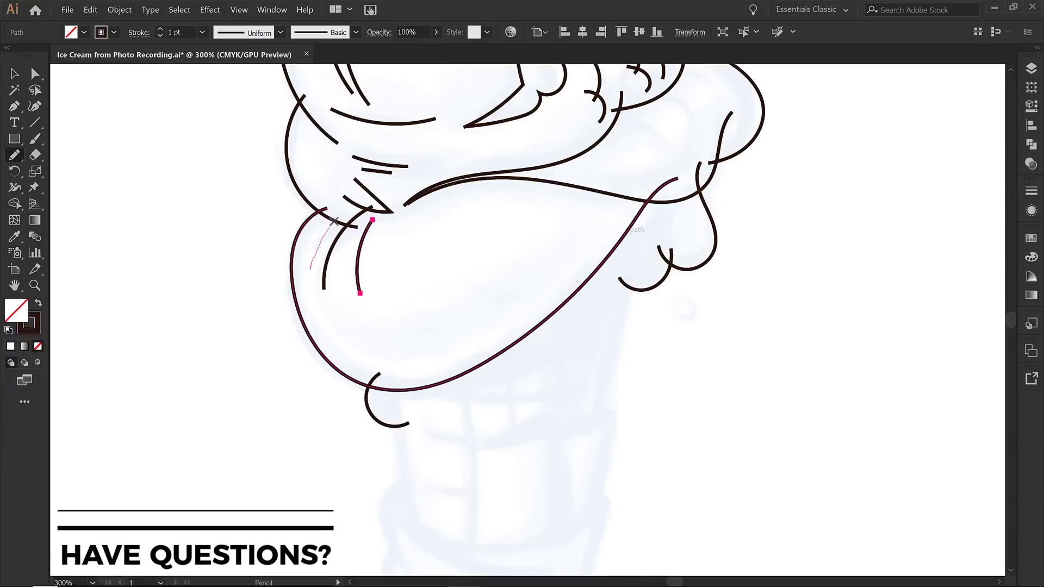
pyautogui.moveTo(310, 269); pyautogui.dragTo(355, 202)
pyautogui.moveTo(518, 179)
pyautogui.mouseDown()
pyautogui.moveTo(478, 343)
pyautogui.moveTo(508, 348)
pyautogui.mouseUp()
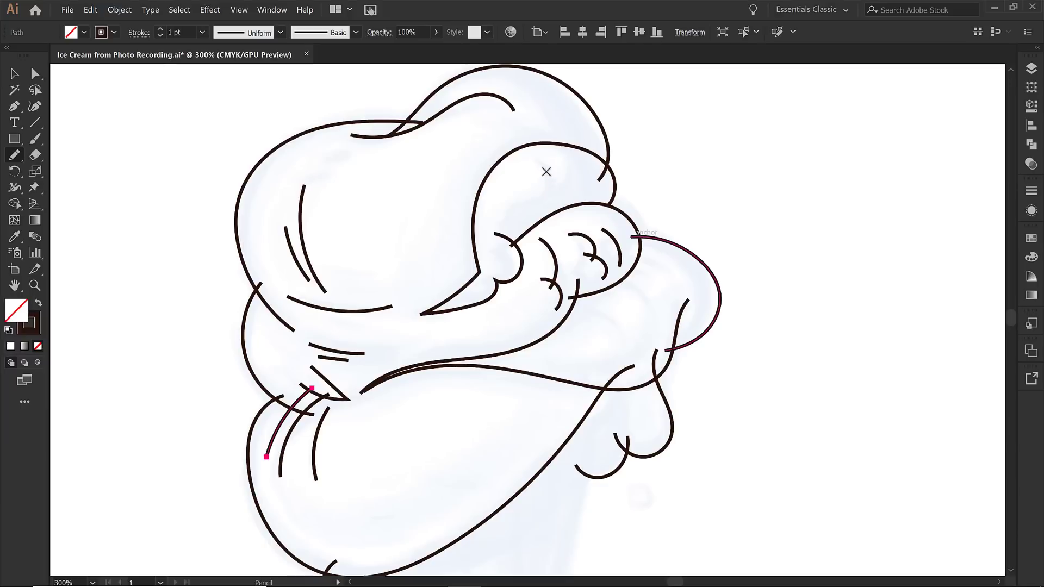
pyautogui.moveTo(539, 159); pyautogui.dragTo(545, 207)
pyautogui.moveTo(568, 157); pyautogui.dragTo(575, 169)
pyautogui.moveTo(564, 177); pyautogui.dragTo(580, 200)
# Draw two nearly parallel curved Pencil lines across the middle of the cone for the wrapper's edge.
pyautogui.moveTo(571, 317); pyautogui.dragTo(610, 296)
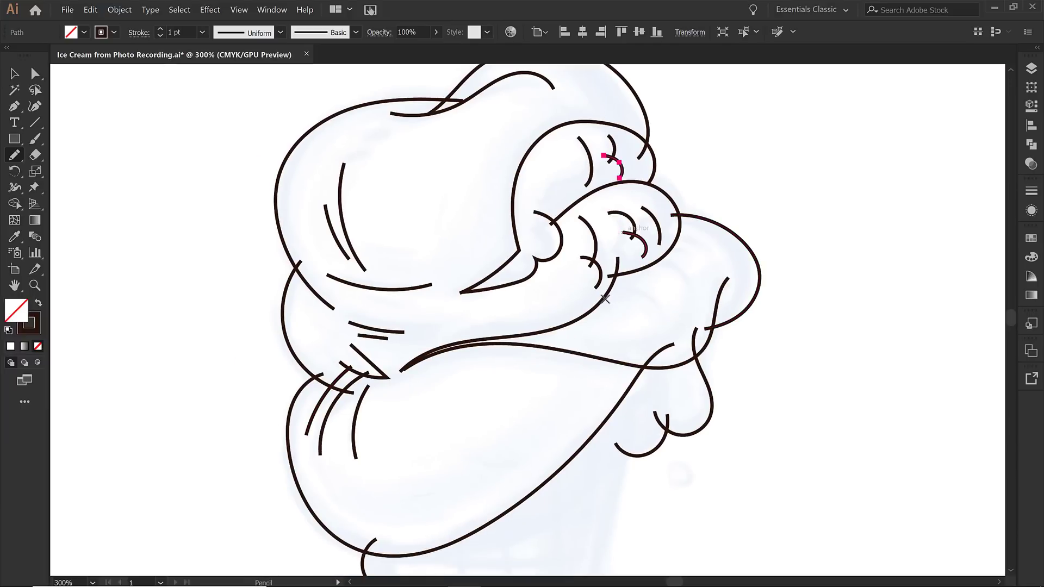
pyautogui.scroll(-10, 583, 296)
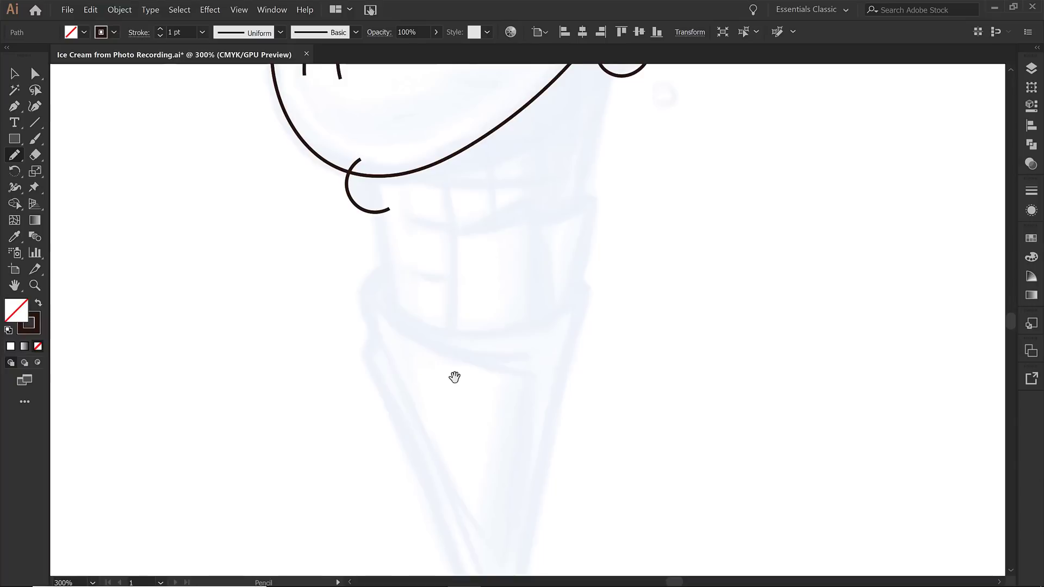
pyautogui.moveTo(454, 377)
pyautogui.mouseDown()
pyautogui.moveTo(503, 296)
pyautogui.moveTo(478, 244)
pyautogui.moveTo(510, 305)
pyautogui.mouseUp()
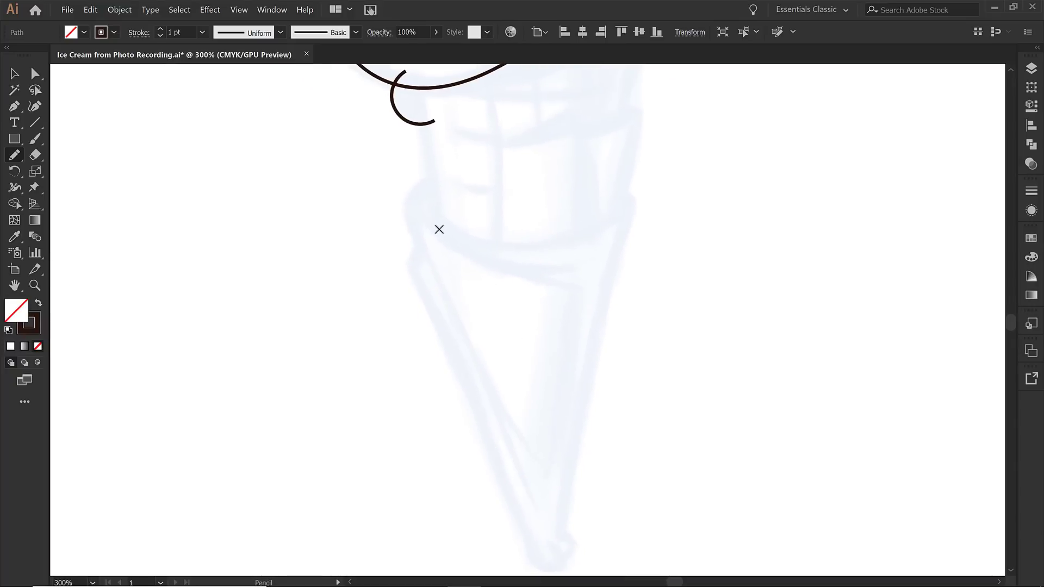
pyautogui.moveTo(418, 207)
pyautogui.mouseDown()
pyautogui.moveTo(519, 274)
pyautogui.moveTo(587, 287)
pyautogui.mouseUp()
pyautogui.moveTo(470, 243); pyautogui.dragTo(593, 274)
# Draw the cone's sides as an open V with the Pen tool, from the lower scoop down to the tip and back up, and round the tip.
pyautogui.moveTo(545, 389)
pyautogui.mouseDown()
pyautogui.moveTo(494, 299)
pyautogui.moveTo(529, 422)
pyautogui.moveTo(517, 428)
pyautogui.mouseUp()
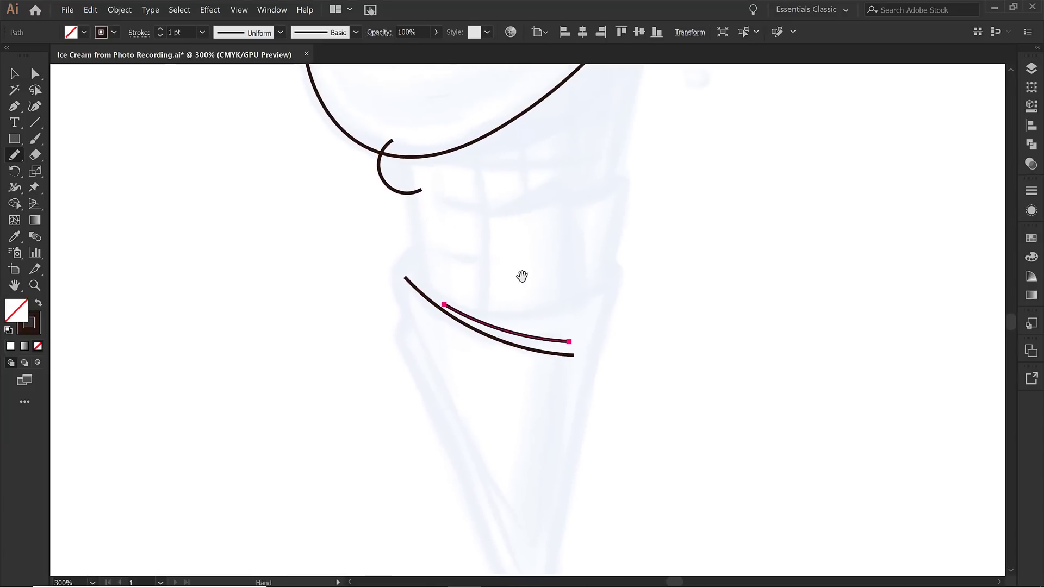
pyautogui.moveTo(530, 261); pyautogui.dragTo(541, 317)
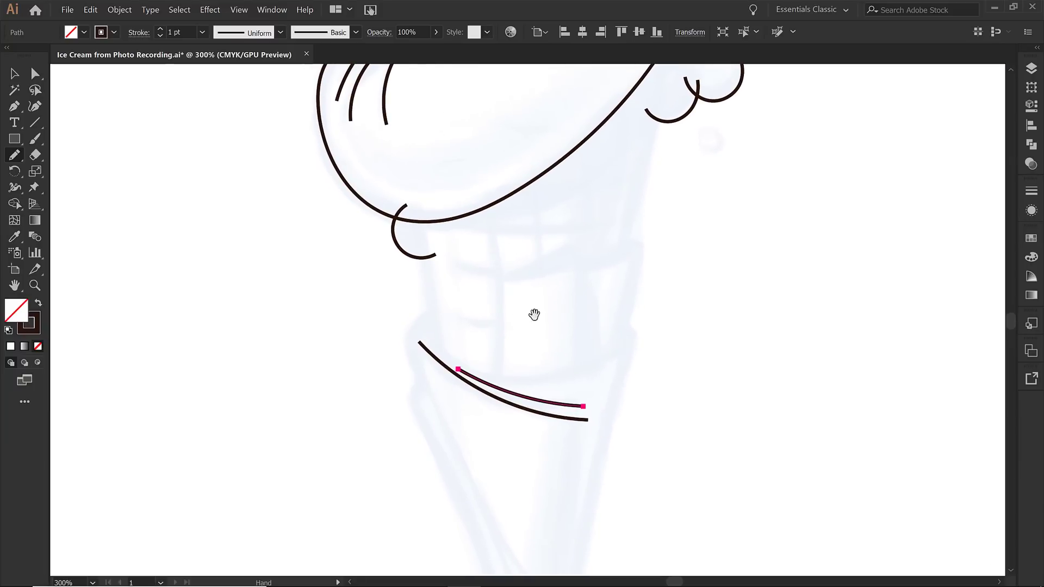
pyautogui.scroll(-5, 543, 305)
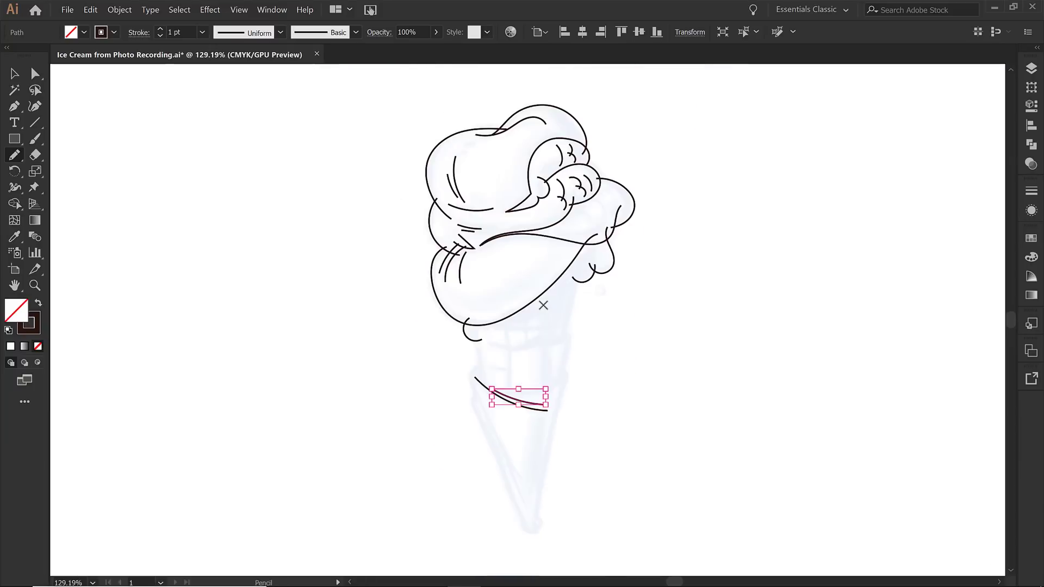
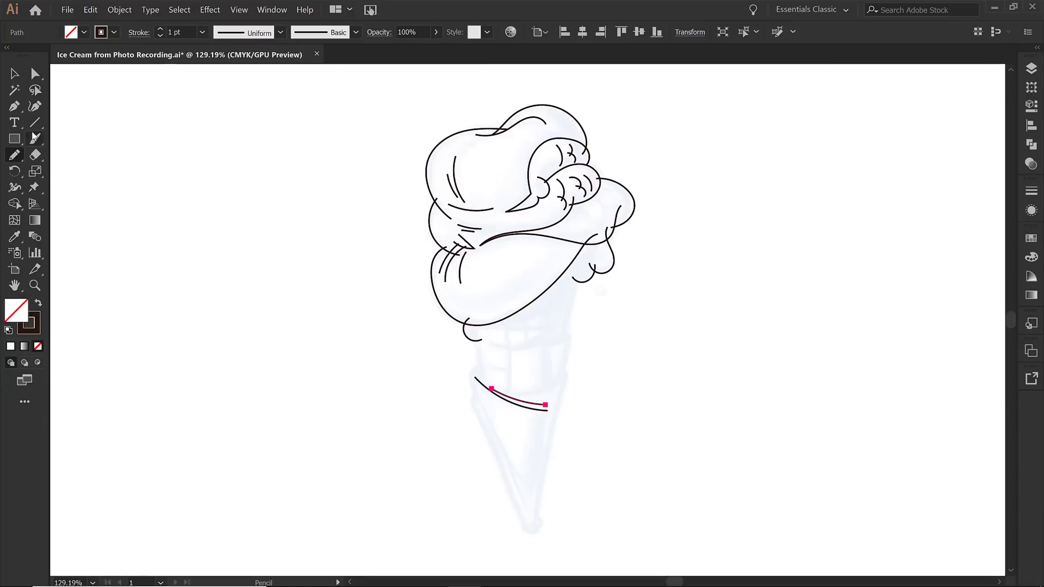
pyautogui.click(14, 106)
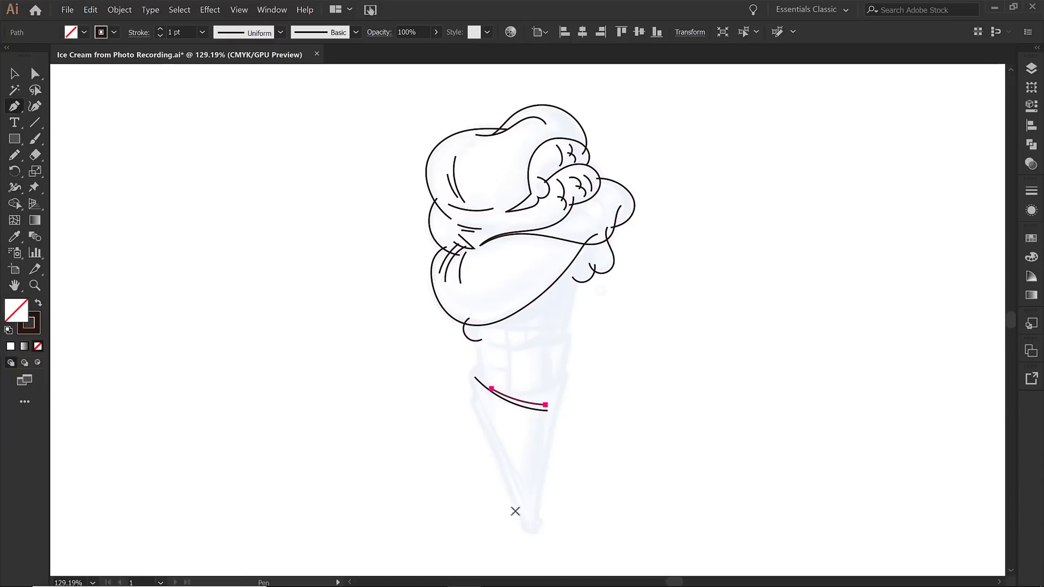
pyautogui.click(462, 303)
pyautogui.click(527, 539)
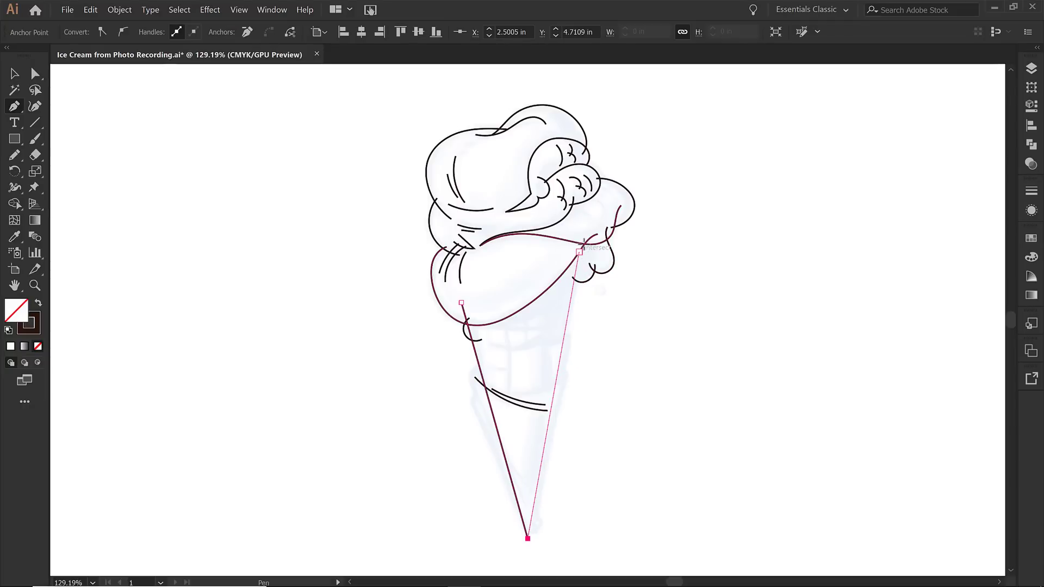
pyautogui.click(580, 251)
pyautogui.press('a')
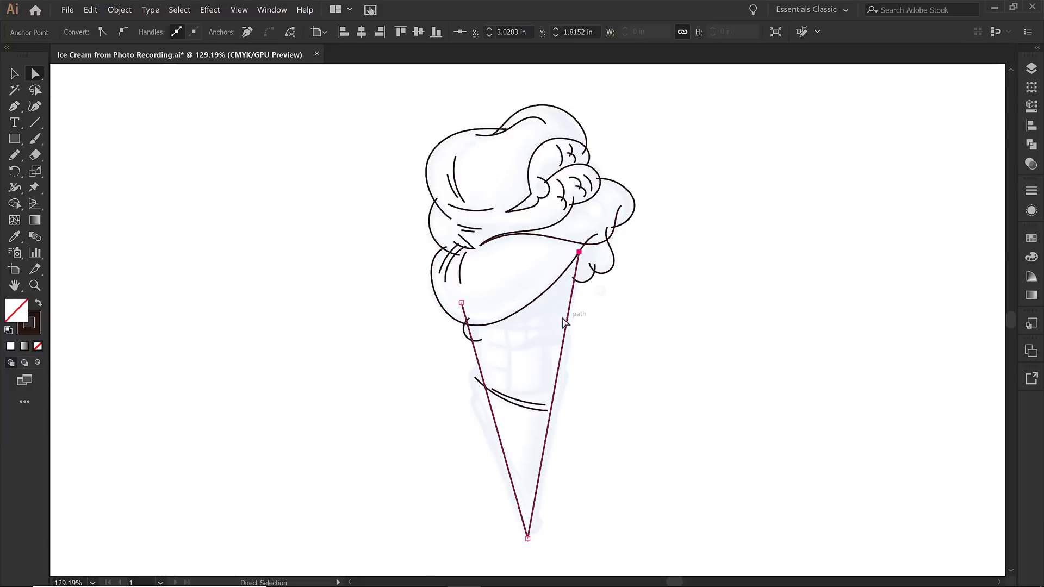
pyautogui.click(528, 539)
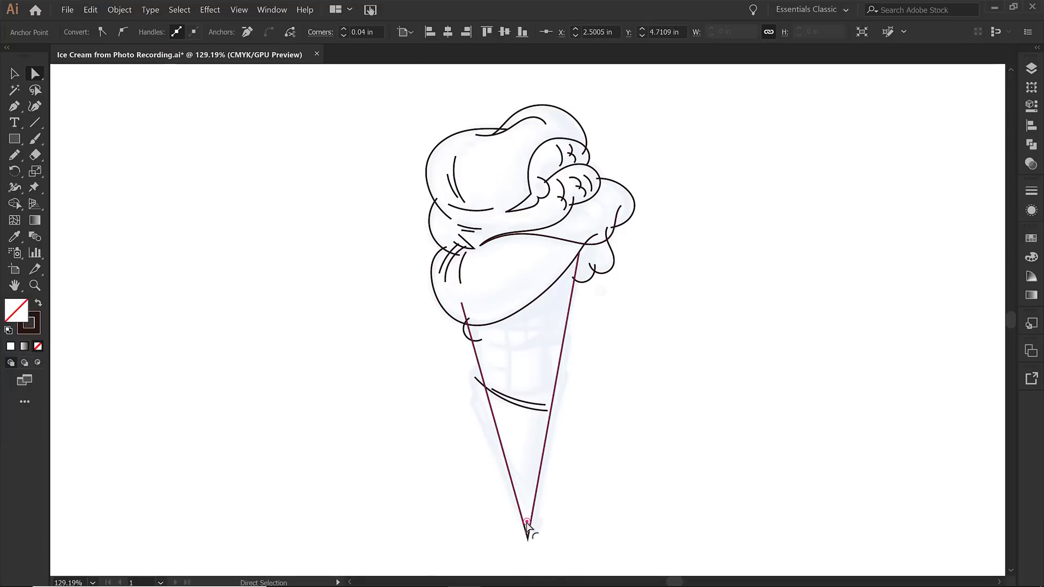
# Draw the wrapper flap with the Pen tool from the cone's left side outward, then diagonally down to a point inside the cone near its tip.
pyautogui.press('z')
pyautogui.moveTo(517, 483); pyautogui.dragTo(574, 312)
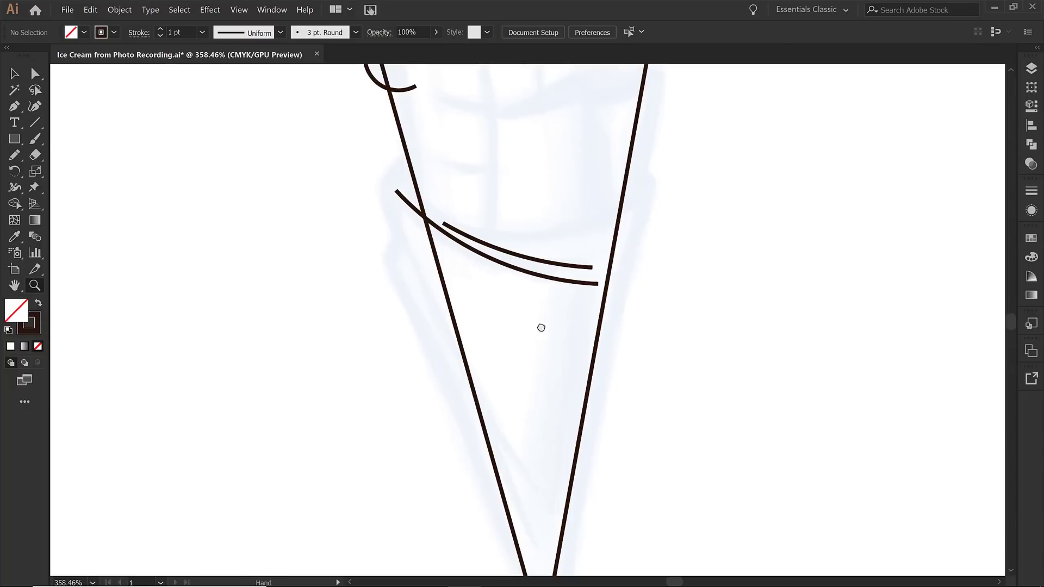
pyautogui.moveTo(541, 326); pyautogui.dragTo(551, 307)
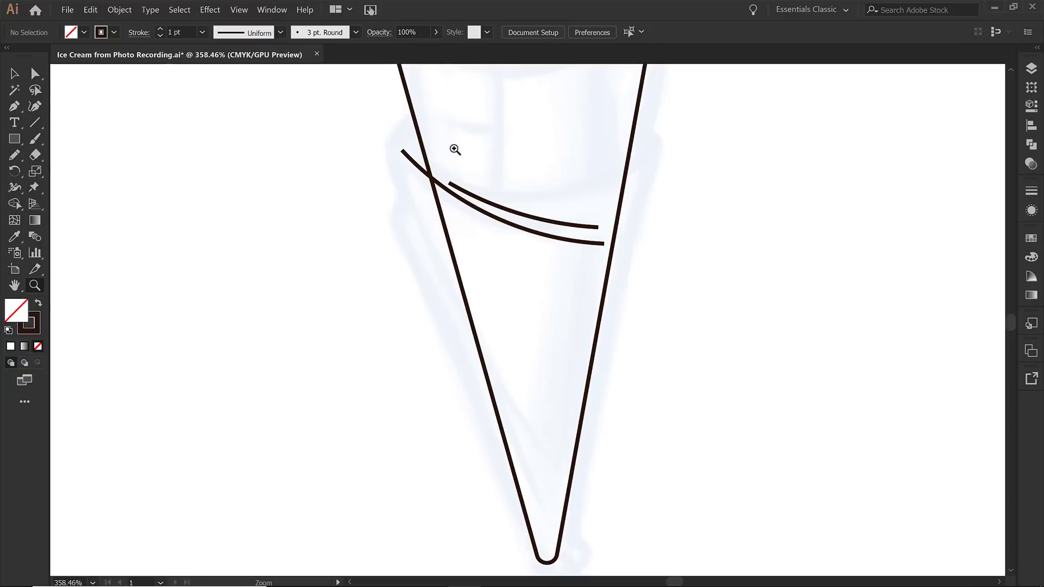
pyautogui.press('p')
pyautogui.click(411, 110)
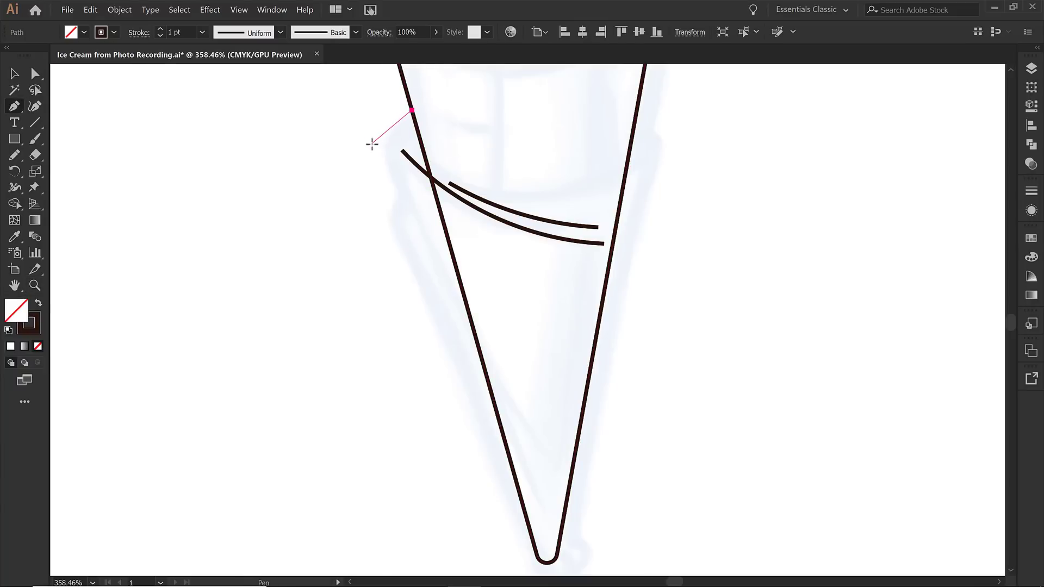
pyautogui.click(372, 143)
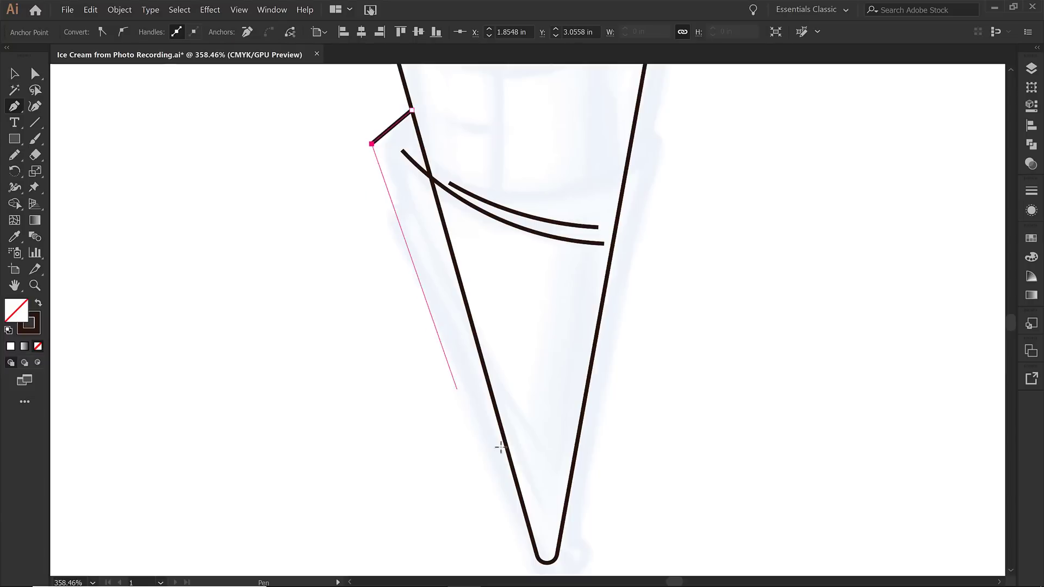
pyautogui.click(532, 476)
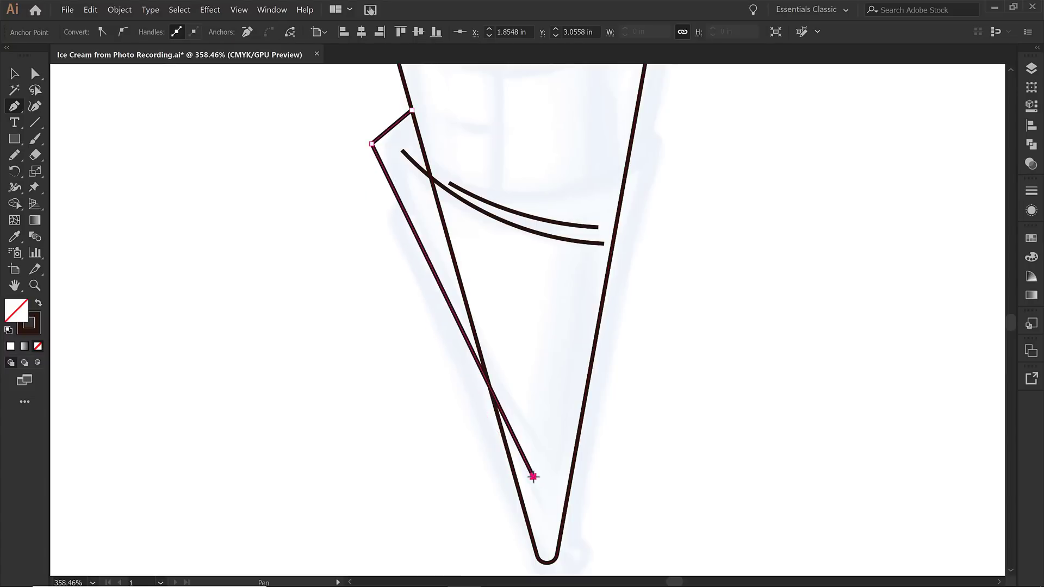
# Smooth the flap's outer left corner into a curve with the Anchor Point tool, and nudge that anchor right and slightly up.
pyautogui.hotkey('shift', 'x')
pyautogui.hotkey('shift', 'c')
pyautogui.hotkey('shift', 'x')
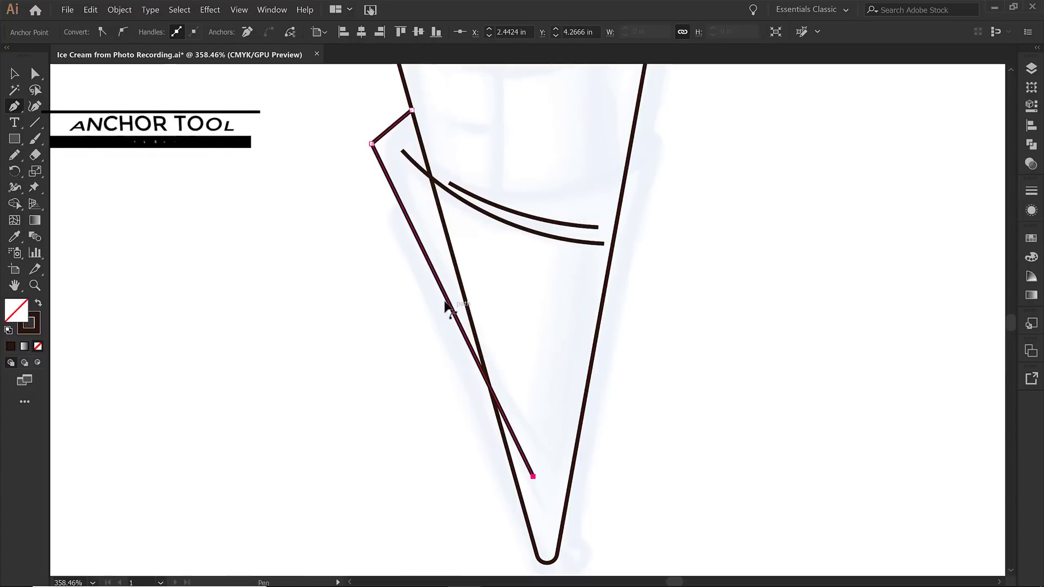
pyautogui.moveTo(372, 145); pyautogui.dragTo(366, 163)
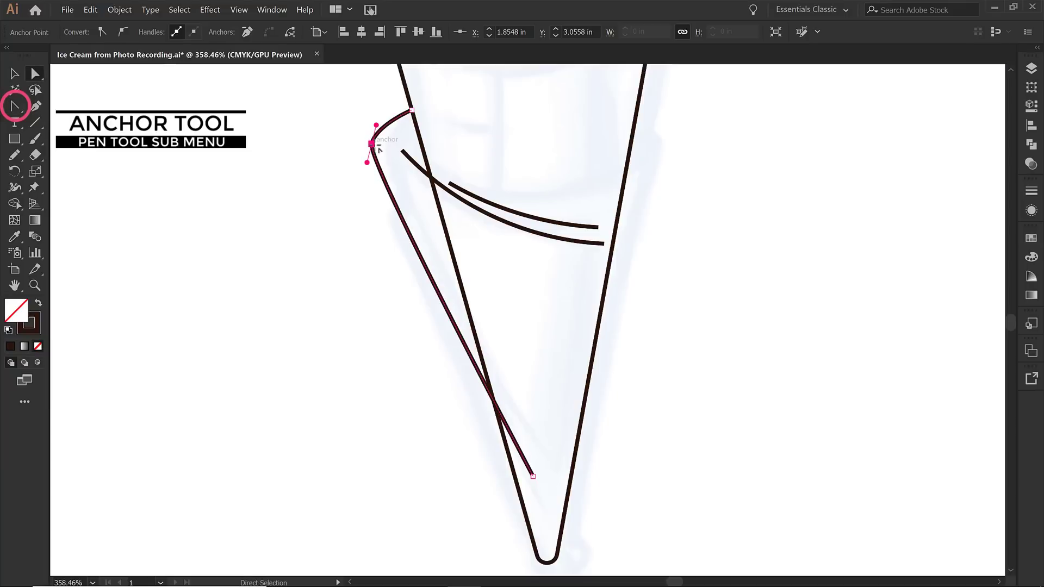
pyautogui.keyDown('ctrl'); pyautogui.click(374, 143); pyautogui.keyUp('ctrl')
pyautogui.press('Right')
pyautogui.press('Right')
pyautogui.press('Right')
pyautogui.press('Right')
pyautogui.press('Up')
pyautogui.press('Up')
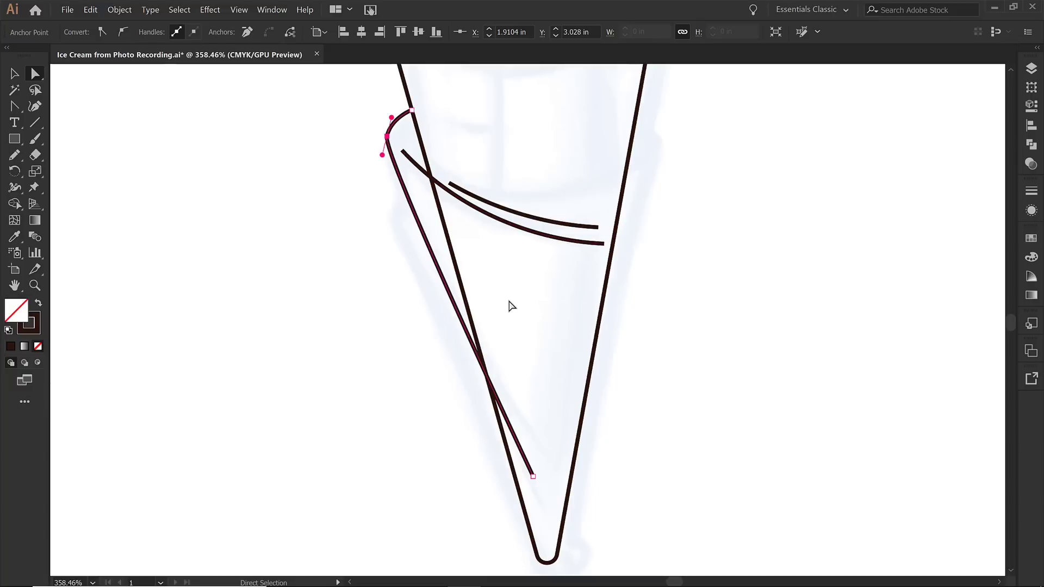
pyautogui.moveTo(529, 268); pyautogui.dragTo(476, 282)
pyautogui.press('p')
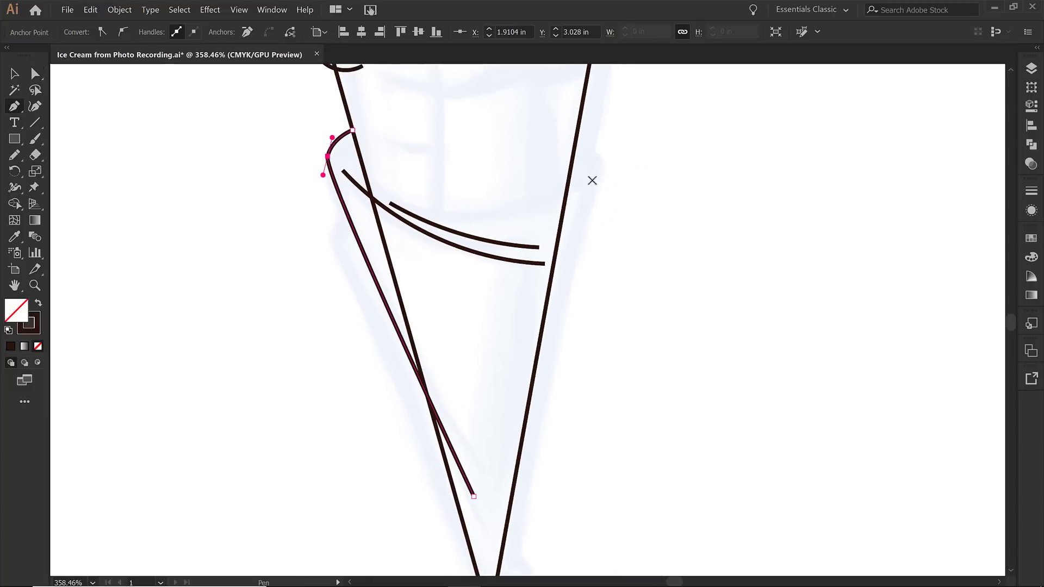
# Draw the right wrapper flap with the Pen tool, from inside the cone outward and down near its tip, and round its outer corner with the Anchor Point tool.
pyautogui.click(564, 132)
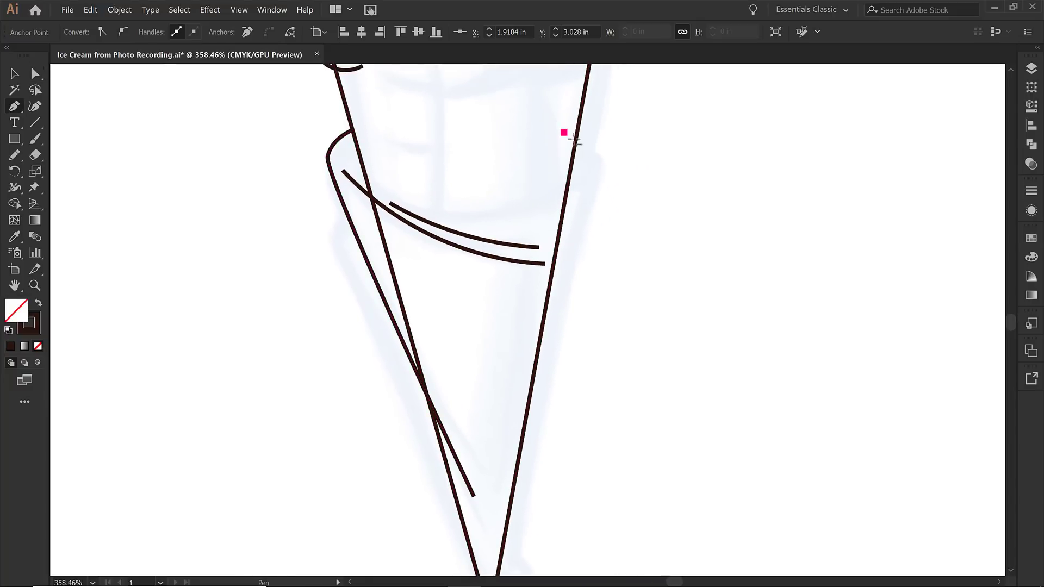
pyautogui.click(614, 169)
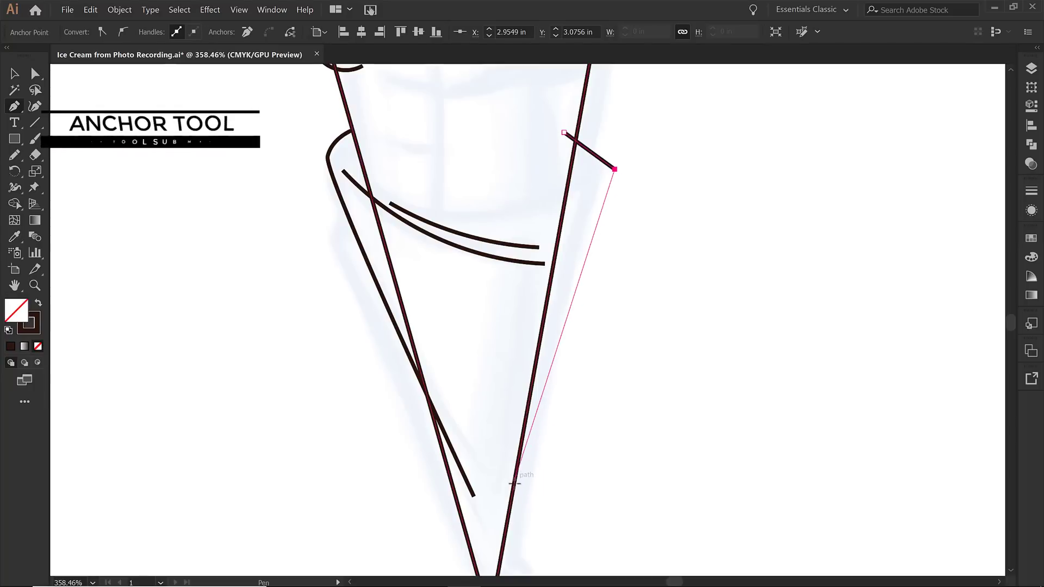
pyautogui.click(506, 528)
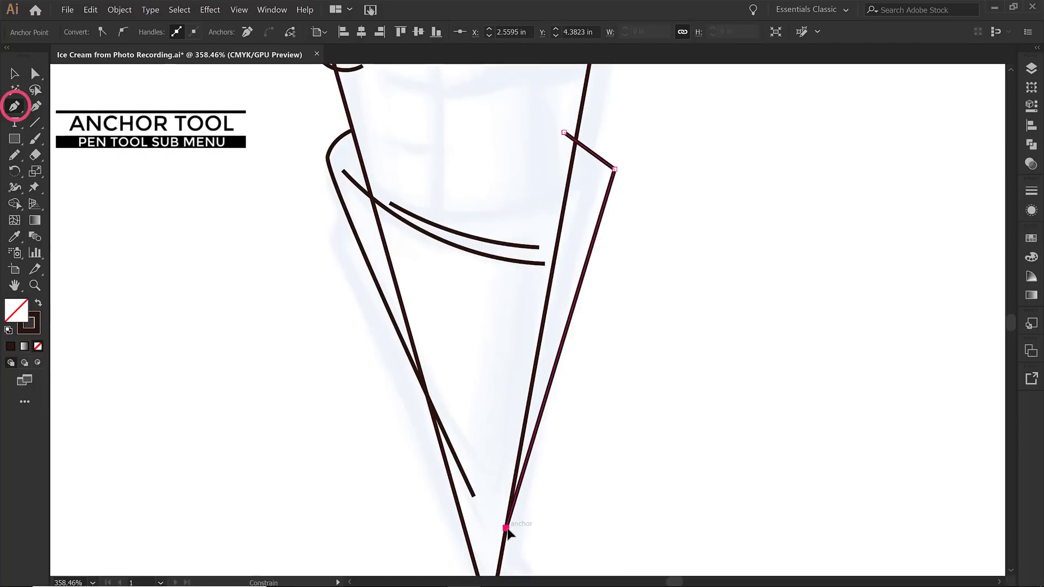
pyautogui.hotkey('shift', 'c')
pyautogui.moveTo(615, 169); pyautogui.dragTo(620, 189)
pyautogui.press('a')
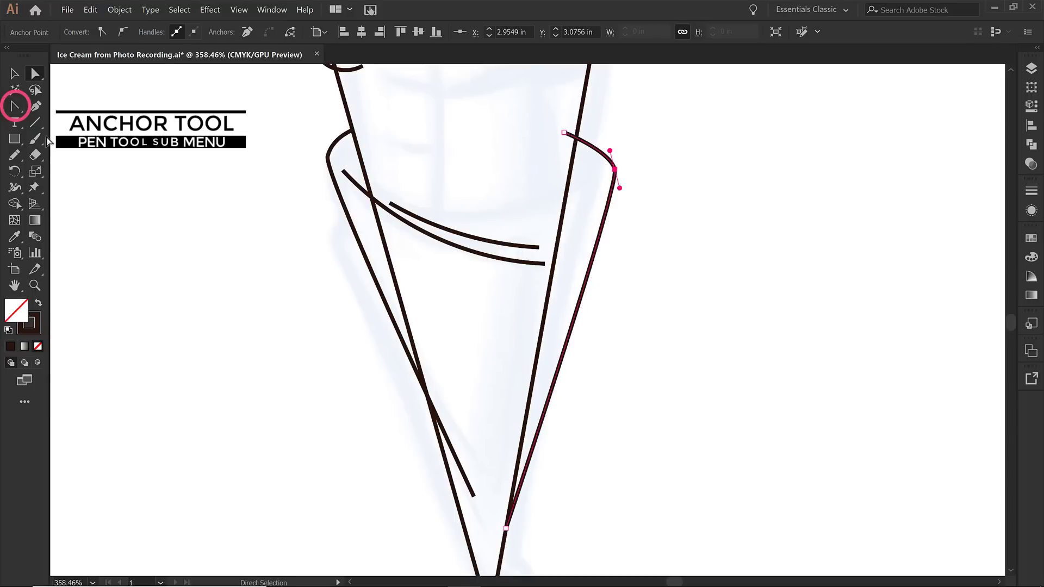
pyautogui.click(15, 111)
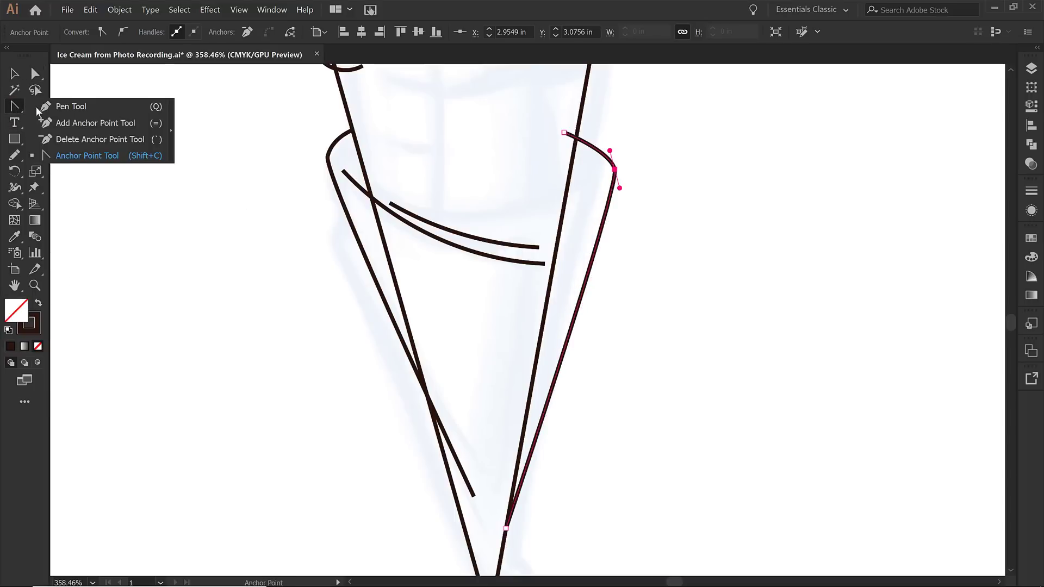
pyautogui.click(115, 156)
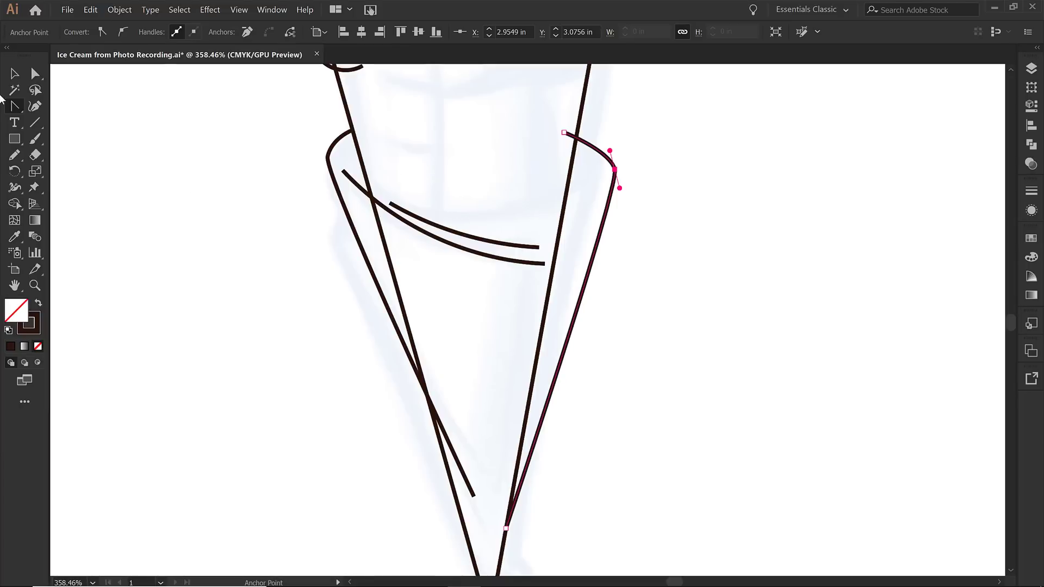
# Draw a straight line between the two flaps' outer corners with the Line Segment tool and bend it downward into a curve.
pyautogui.click(35, 124)
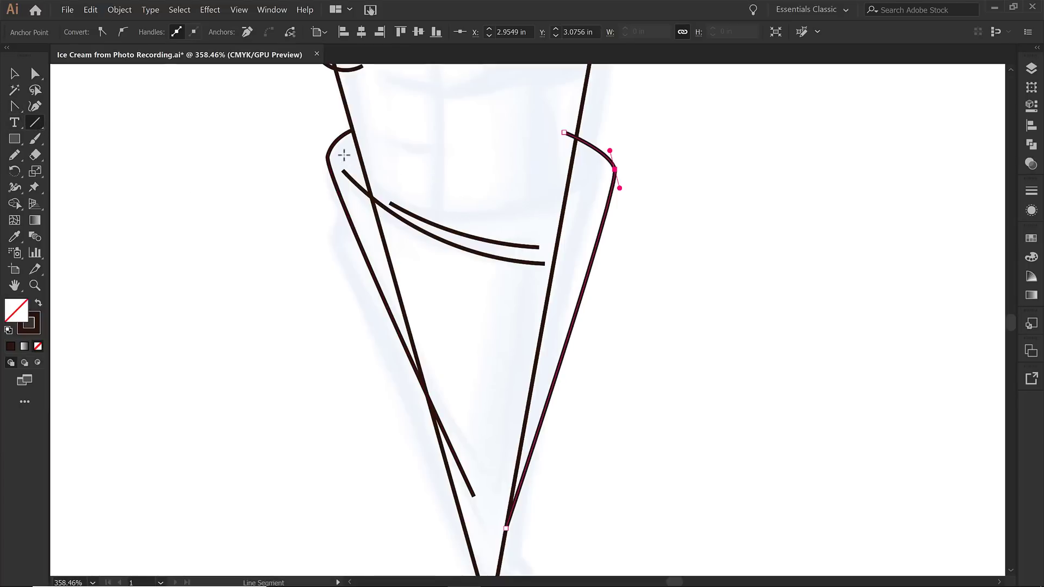
pyautogui.moveTo(344, 155); pyautogui.dragTo(599, 170)
pyautogui.hotkey('shift', 'c')
pyautogui.moveTo(456, 161); pyautogui.dragTo(451, 215)
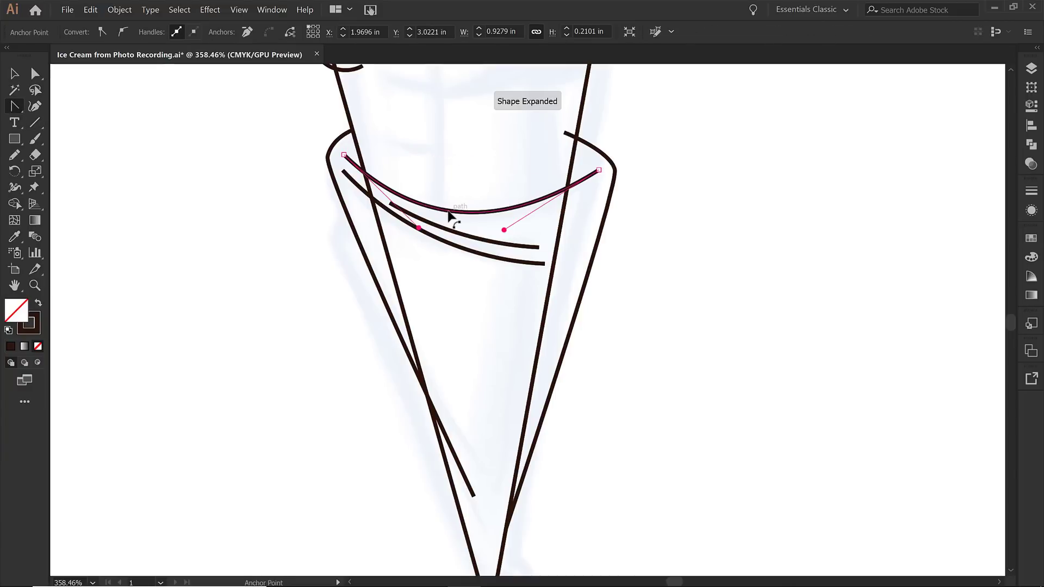
pyautogui.moveTo(433, 294); pyautogui.dragTo(470, 319)
pyautogui.moveTo(501, 237); pyautogui.dragTo(508, 273)
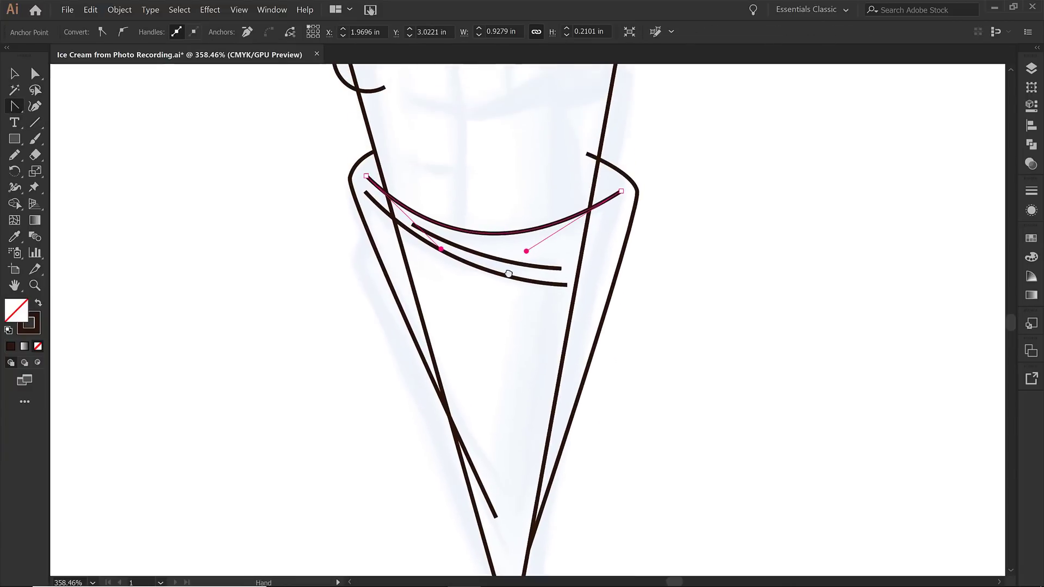
# Move the left flap's upper end anchor up across the cone to just past its right side, and shape its handles into a smooth arc.
pyautogui.moveTo(504, 140); pyautogui.dragTo(513, 328)
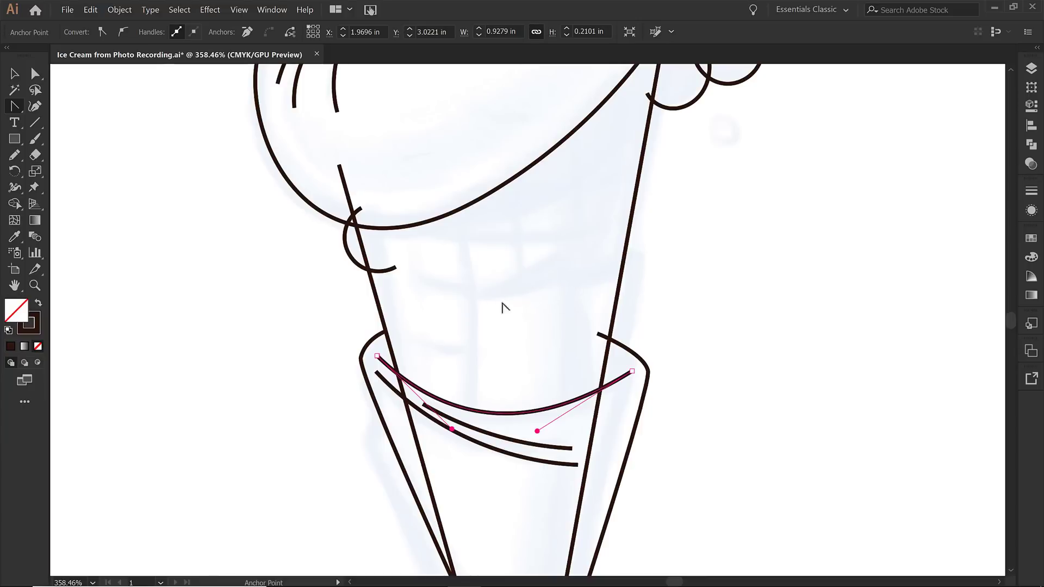
pyautogui.press('p')
pyautogui.press('a')
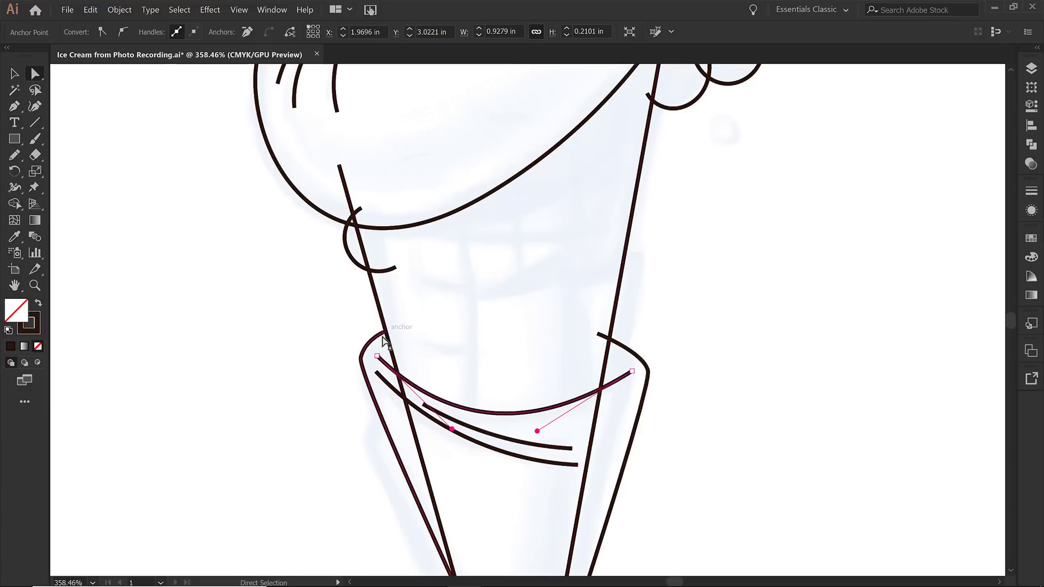
pyautogui.click(386, 332)
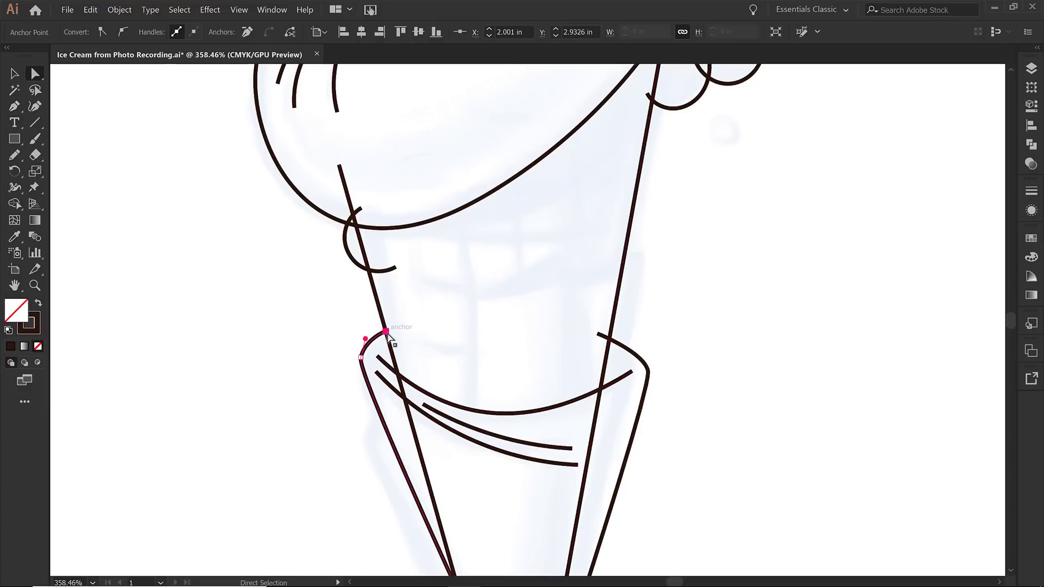
pyautogui.moveTo(387, 333); pyautogui.dragTo(544, 253)
pyautogui.hotkey('shift', 'c')
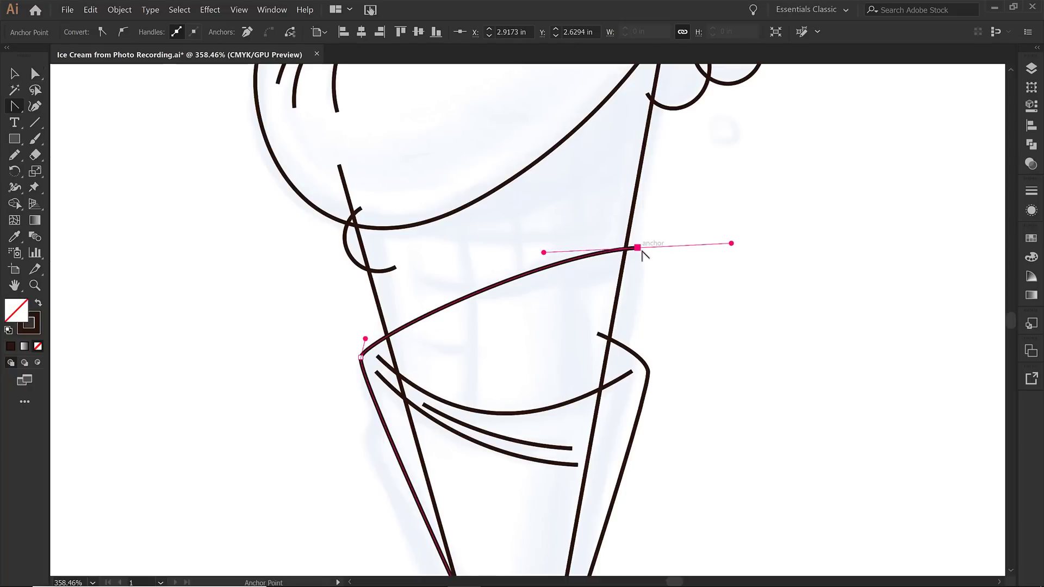
pyautogui.press('a')
pyautogui.moveTo(638, 247); pyautogui.dragTo(651, 245)
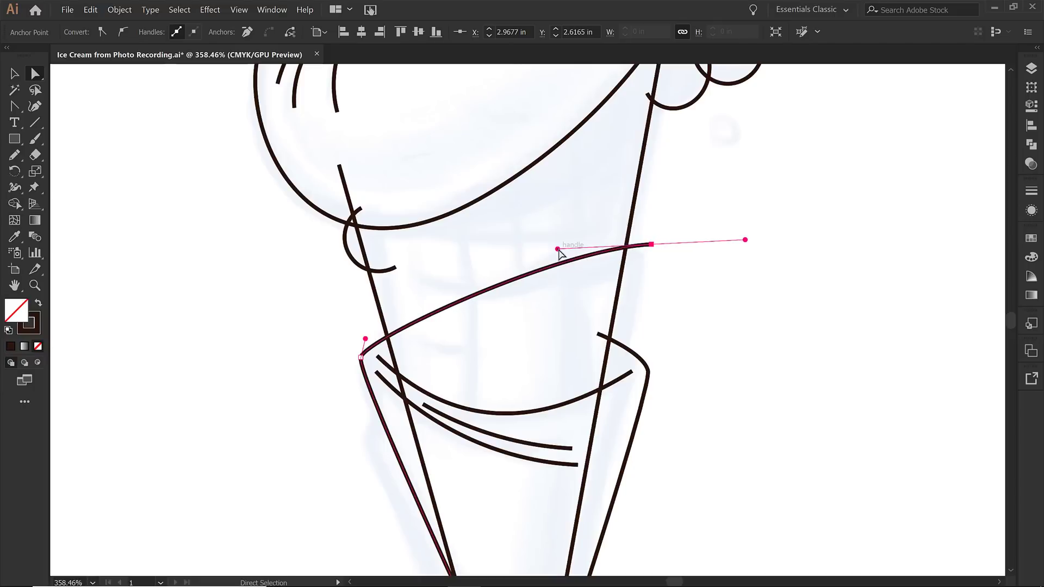
pyautogui.moveTo(558, 250); pyautogui.dragTo(534, 249)
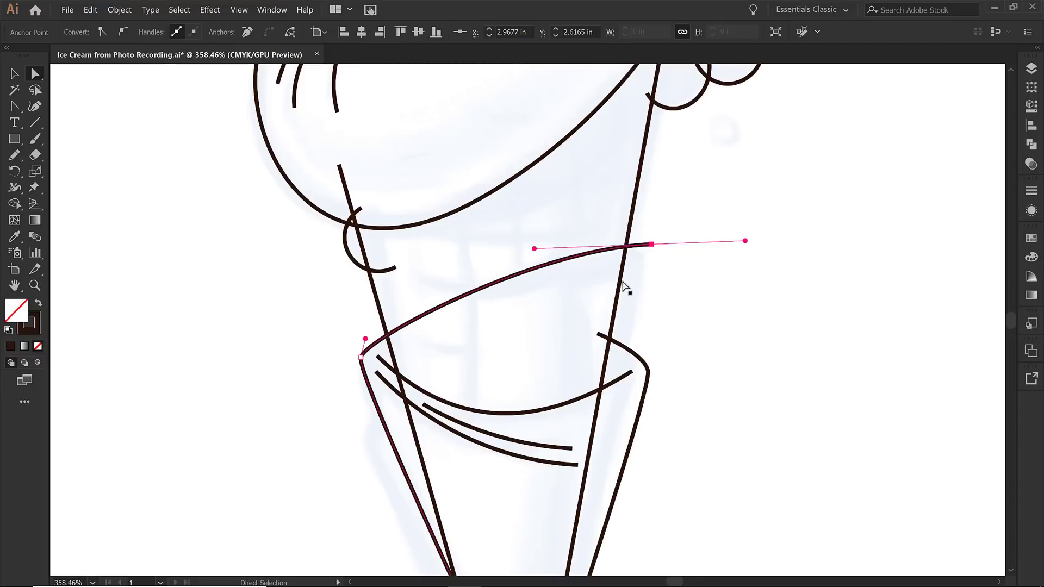
# Continue the arc with the Pen tool, curving back from its right tip to the cone's middle and straight down to the wrapper's curved edge.
pyautogui.press('p')
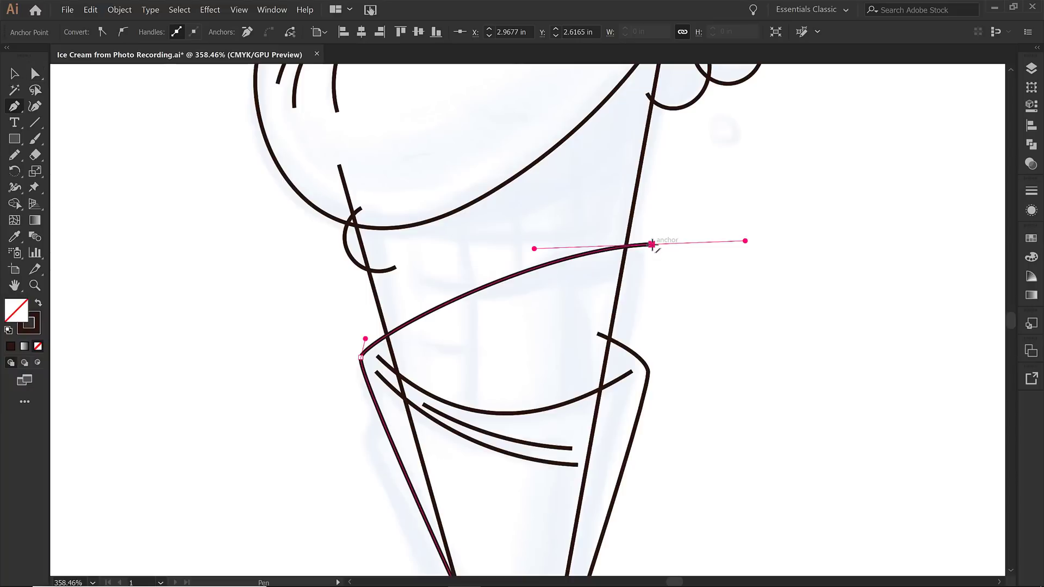
pyautogui.click(652, 244)
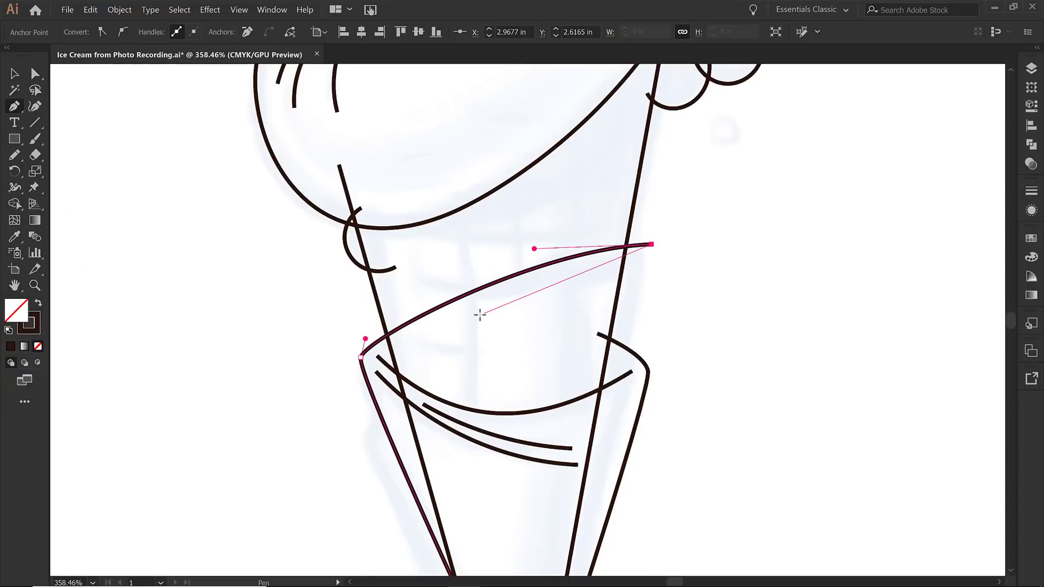
pyautogui.moveTo(479, 315); pyautogui.dragTo(533, 317)
pyautogui.hotkey('shift', 'c')
pyautogui.press('a')
pyautogui.press('p')
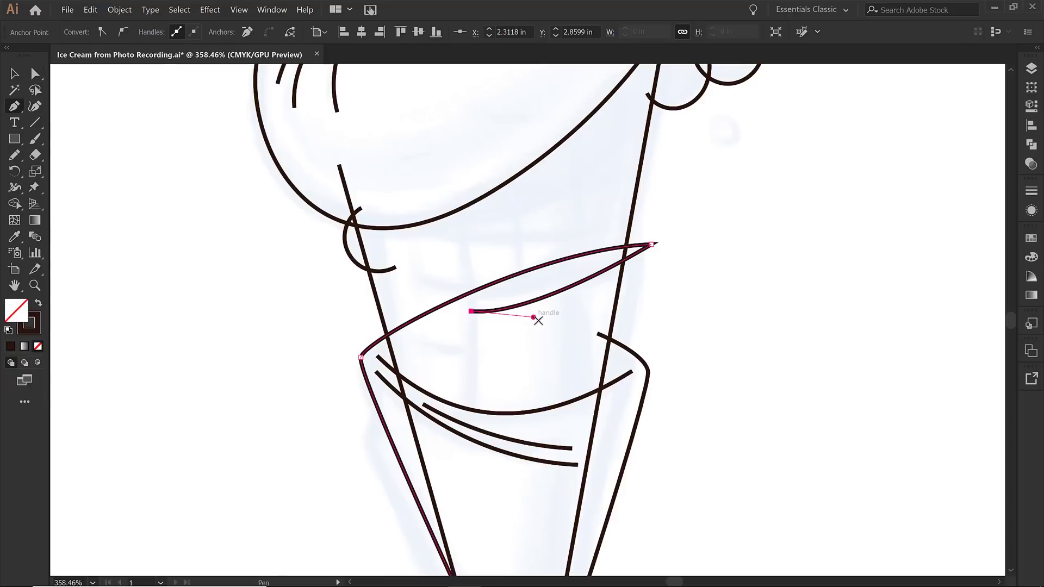
pyautogui.moveTo(471, 311); pyautogui.dragTo(476, 388)
pyautogui.click(471, 409)
pyautogui.keyDown('ctrl'); pyautogui.click(631, 315); pyautogui.keyUp('ctrl')
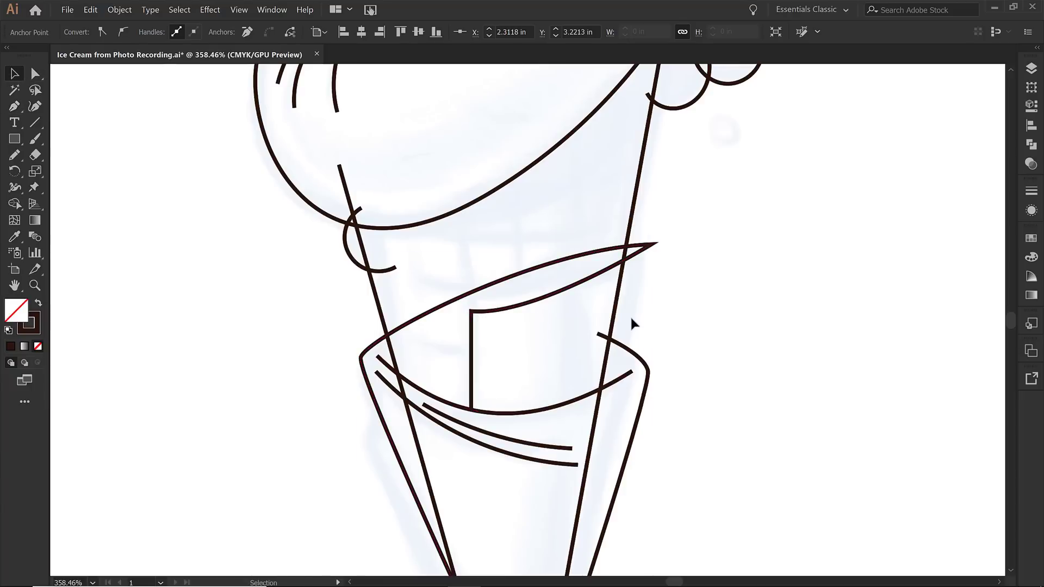
# Draw a straight Pen line from the arc's right tip down to the right end of the wrapper's curved edge.
pyautogui.click(652, 244)
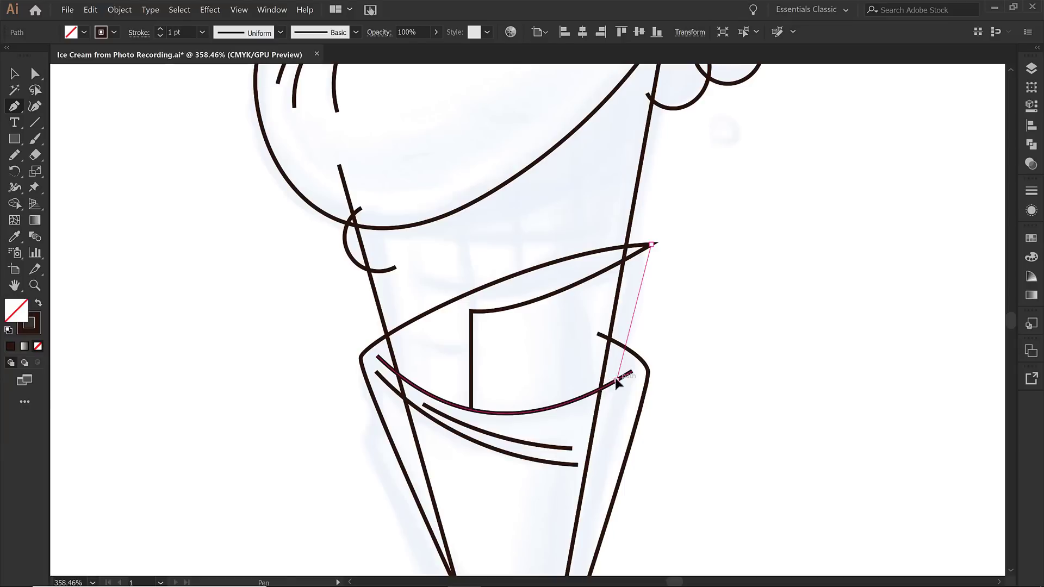
pyautogui.click(616, 381)
pyautogui.press('ctrl')
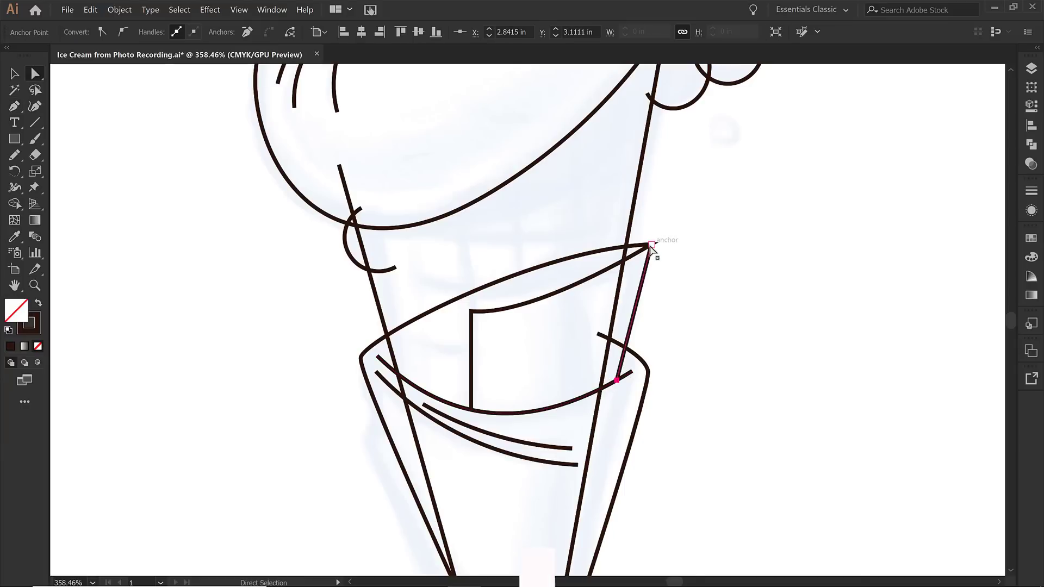
# Extend the lowest wrapper curve's right end to the cone's right side and adjust its left handle for a fuller bend.
pyautogui.hotkey('ctrl', '-')
pyautogui.hotkey('ctrl', '-')
pyautogui.moveTo(550, 407); pyautogui.dragTo(560, 406)
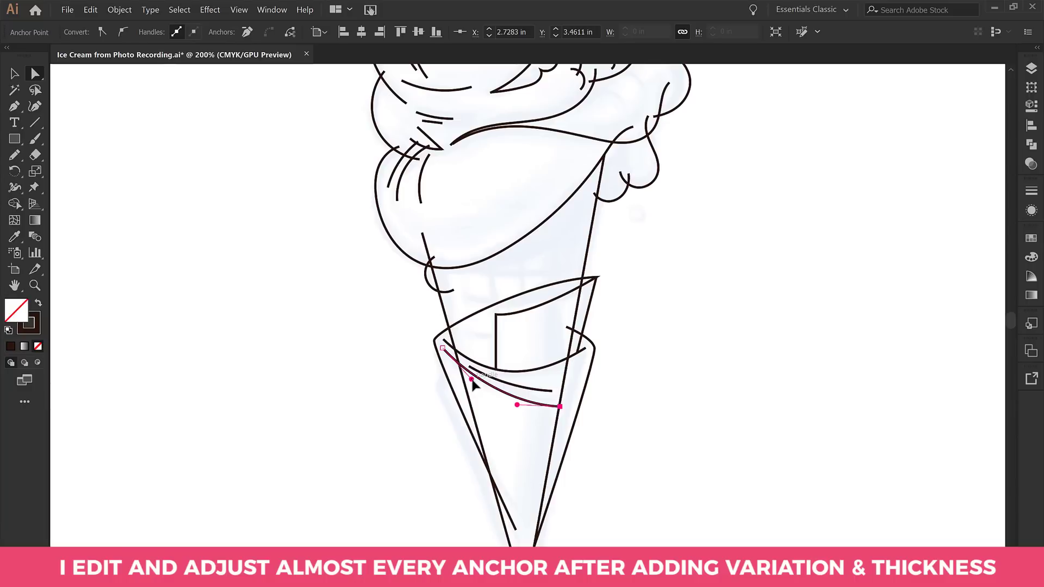
pyautogui.moveTo(471, 379); pyautogui.dragTo(473, 386)
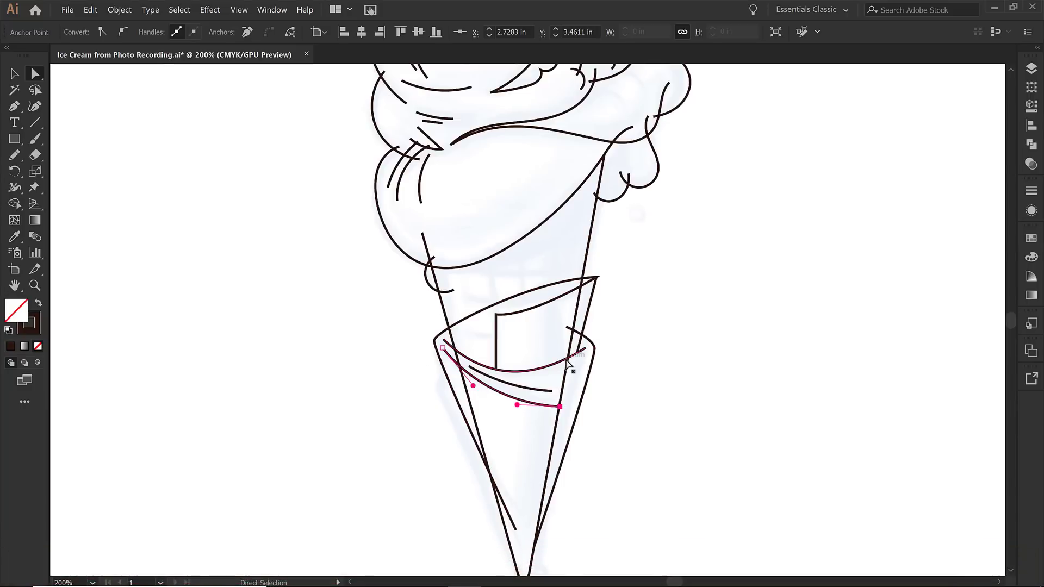
# Draw a vertical line from the lower scoop down into the cone with the Line Segment tool and center it horizontally.
pyautogui.click(34, 122)
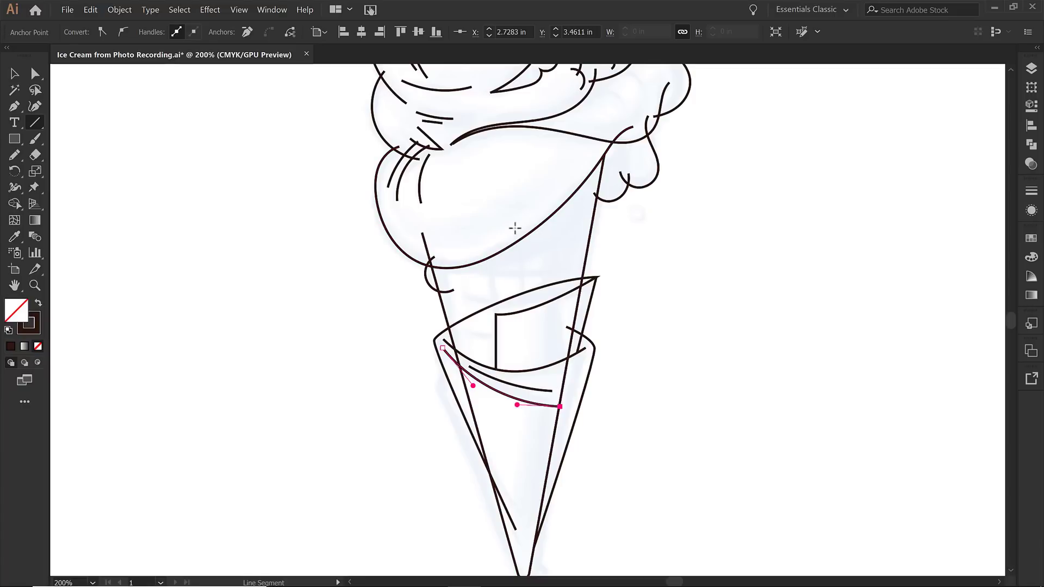
pyautogui.moveTo(513, 189); pyautogui.dragTo(512, 479)
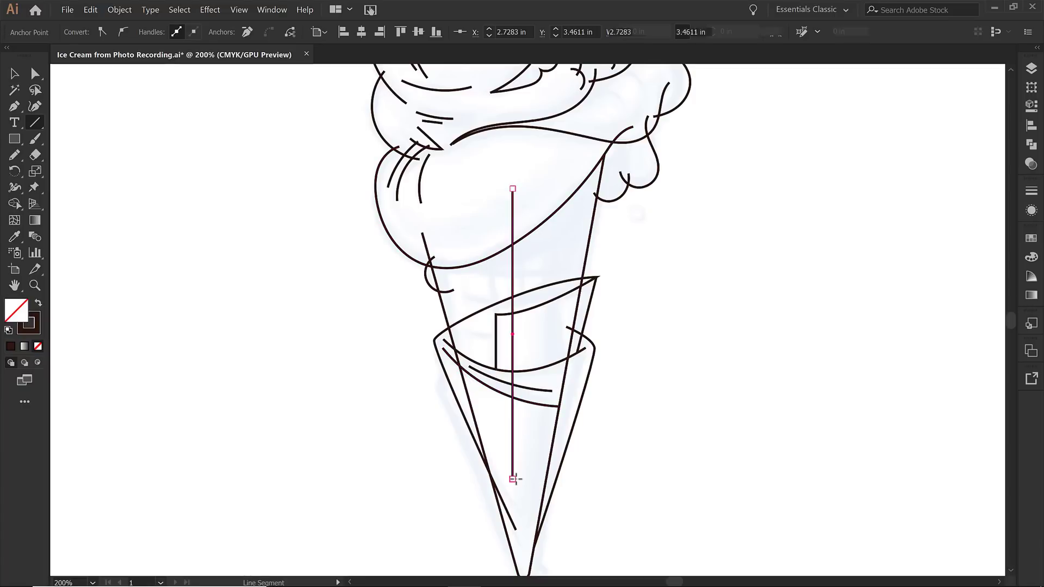
pyautogui.press('v')
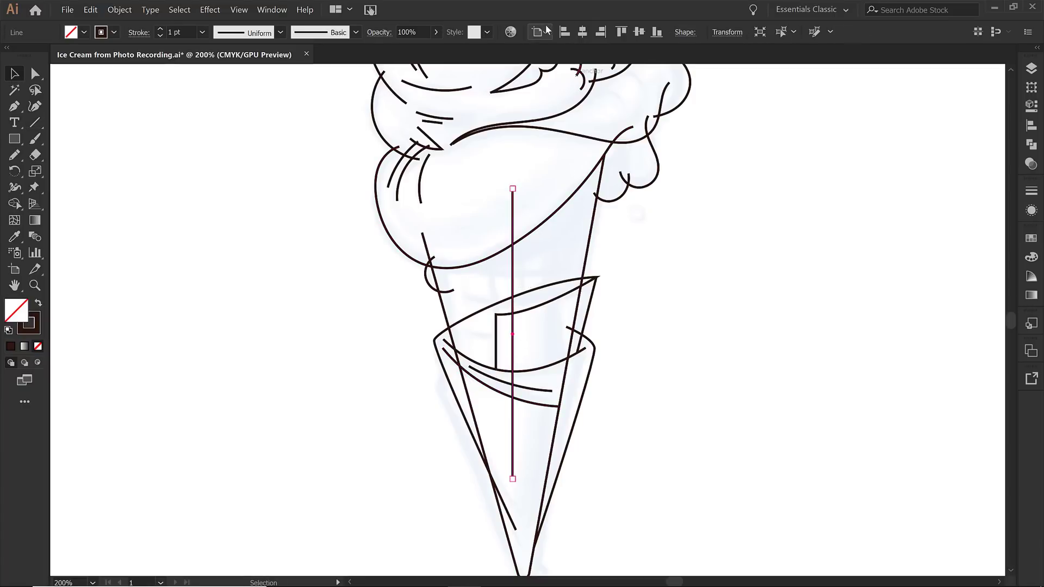
pyautogui.click(582, 31)
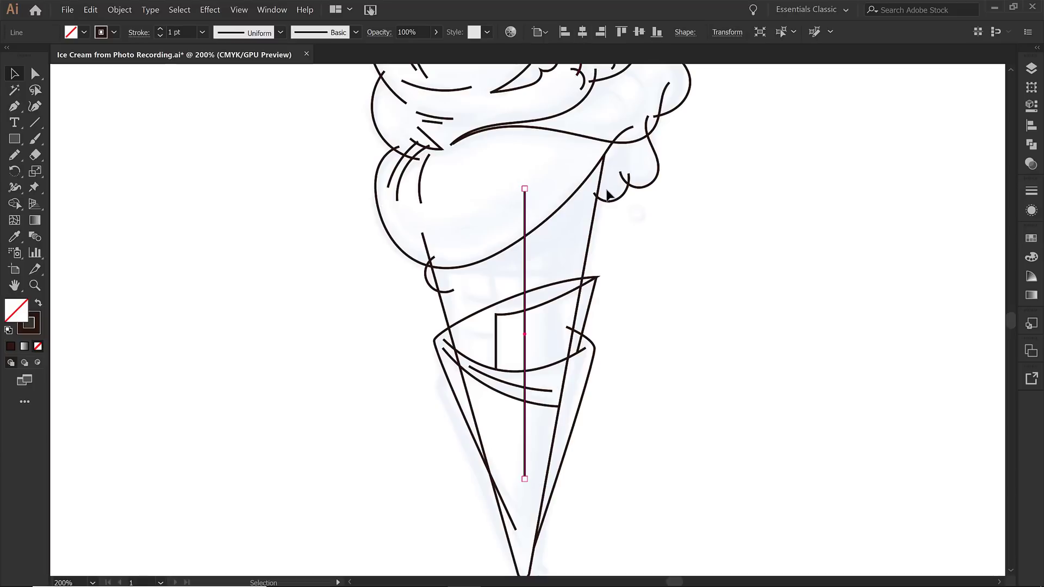
# Nudge the vertical line slightly left toward the middle of the cone.
pyautogui.press('Left')
pyautogui.press('Left')
pyautogui.press('Left')
pyautogui.press('Left')
pyautogui.press('Left')
pyautogui.press('Left')
pyautogui.press('Left')
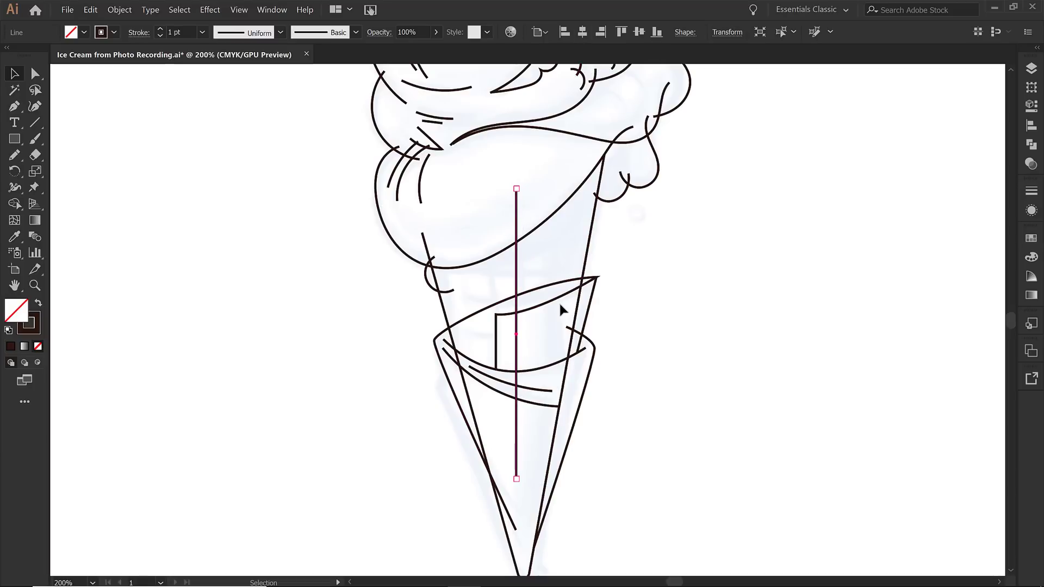
# Draw two slanted lines, one on each side of the vertical line, roughly following the cone's sides.
pyautogui.click(35, 122)
pyautogui.moveTo(449, 237); pyautogui.dragTo(500, 469)
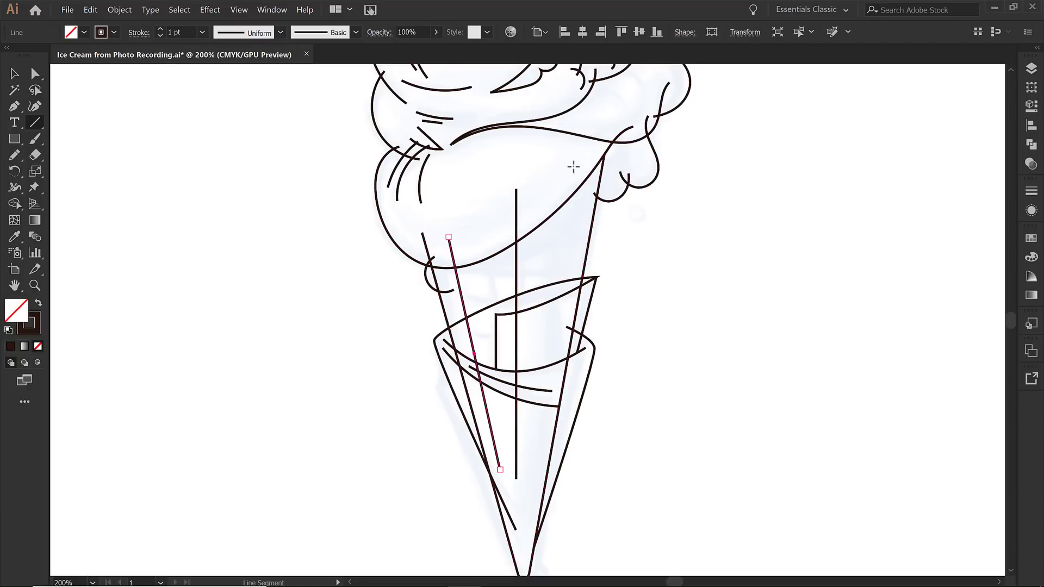
pyautogui.moveTo(573, 167); pyautogui.dragTo(541, 435)
# Draw a horizontal line across the cone, bow it slightly downward, and raise it over the base of the lower scoop.
pyautogui.moveTo(430, 277); pyautogui.dragTo(592, 278)
pyautogui.press('a')
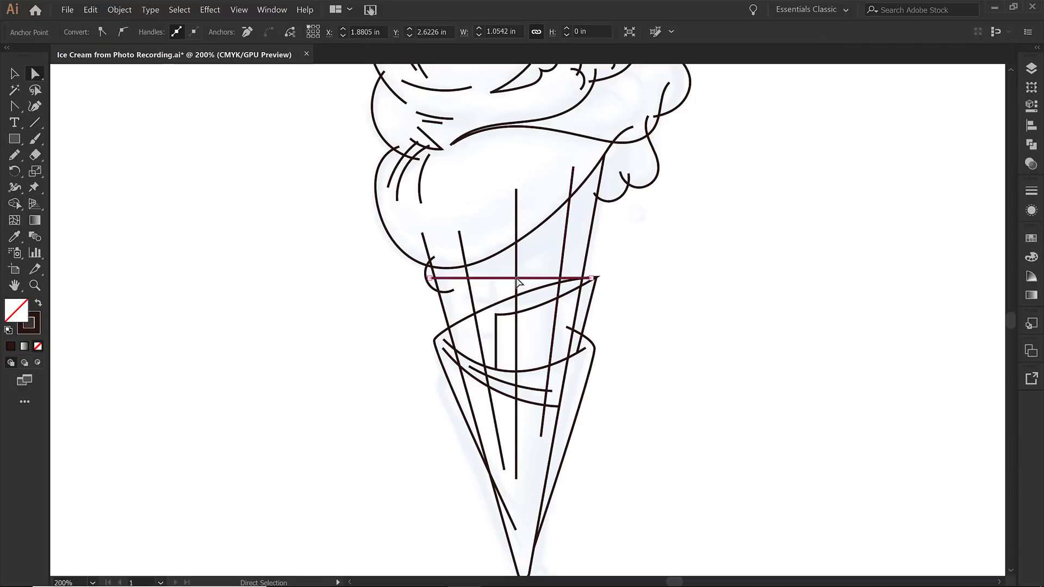
pyautogui.moveTo(547, 278); pyautogui.dragTo(530, 244)
pyautogui.hotkey('shift', 'c')
pyautogui.press('a')
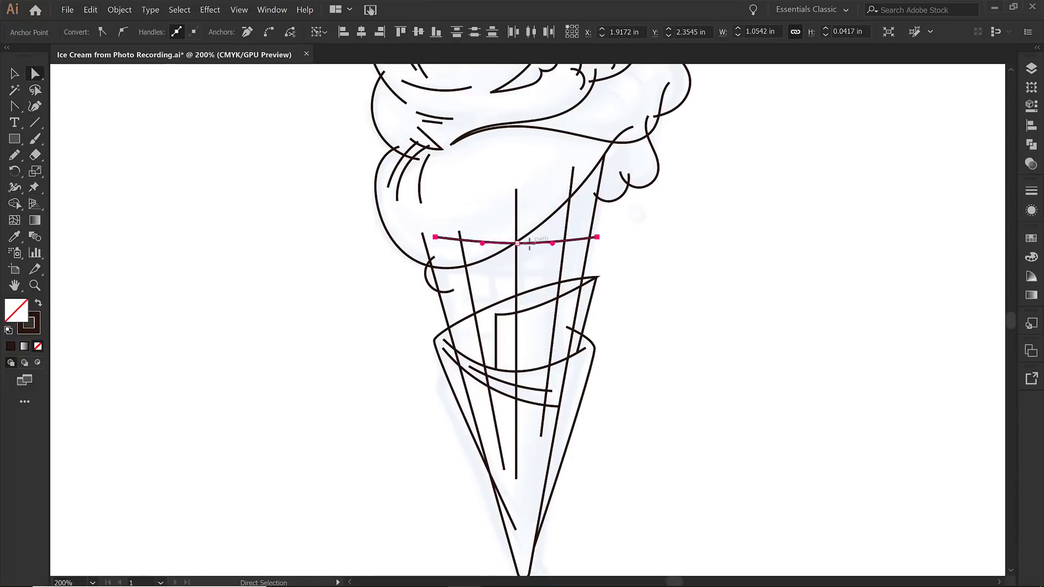
# Duplicate the bowed line three times down the cone at roughly even spacing, ending at the wrapper's edge.
pyautogui.press('v')
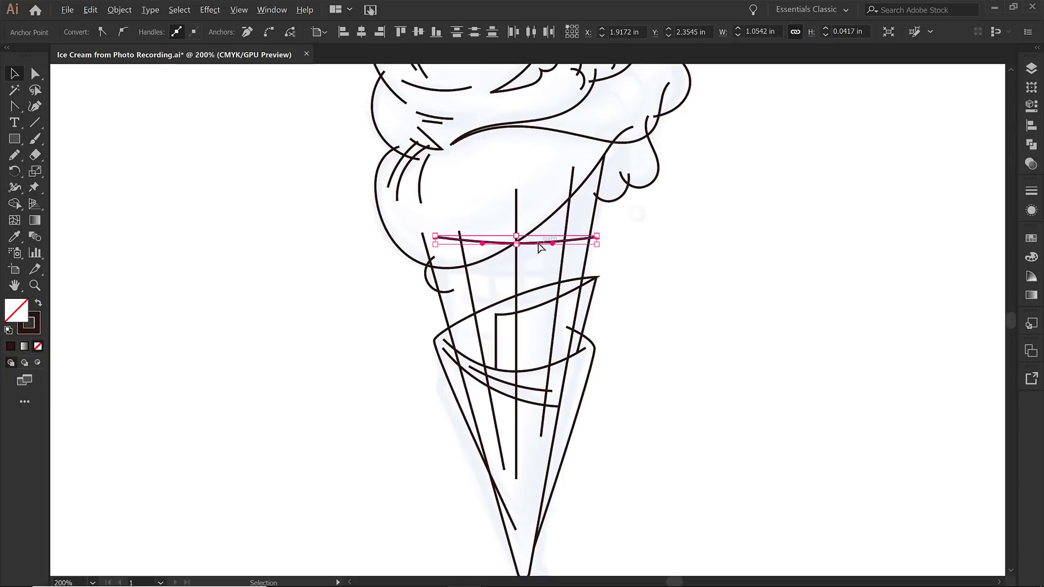
pyautogui.click(579, 244)
pyautogui.moveTo(571, 276); pyautogui.dragTo(549, 343)
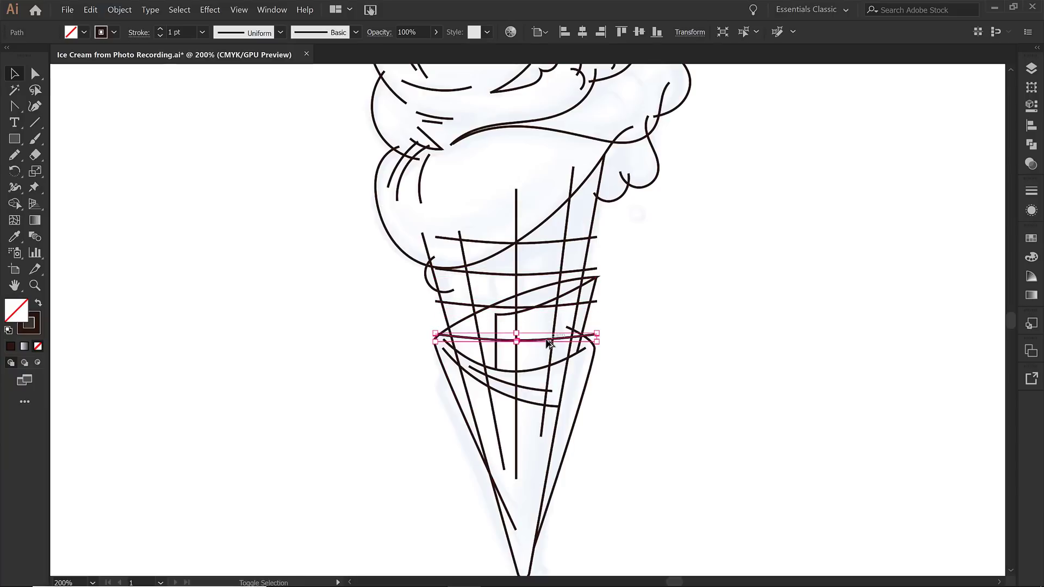
# Distribute the four bowed horizontal cone lines with equal vertical spacing, aligned to the selection, and deselect them.
pyautogui.keyDown('shift'); pyautogui.click(553, 241); pyautogui.keyUp('shift')
pyautogui.keyDown('shift'); pyautogui.click(546, 274); pyautogui.keyUp('shift')
pyautogui.keyDown('shift'); pyautogui.click(492, 306); pyautogui.keyUp('shift')
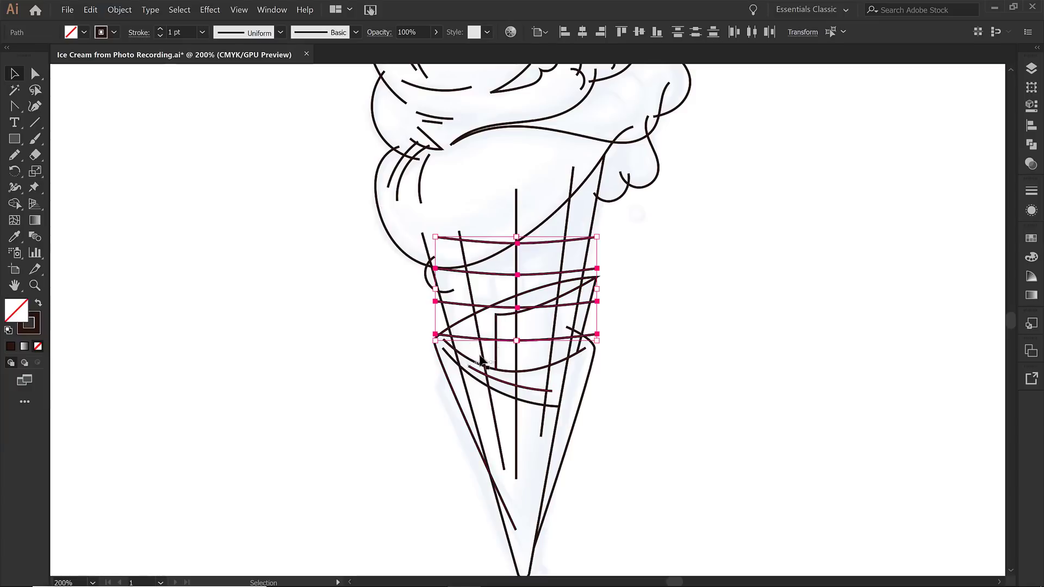
pyautogui.click(1031, 125)
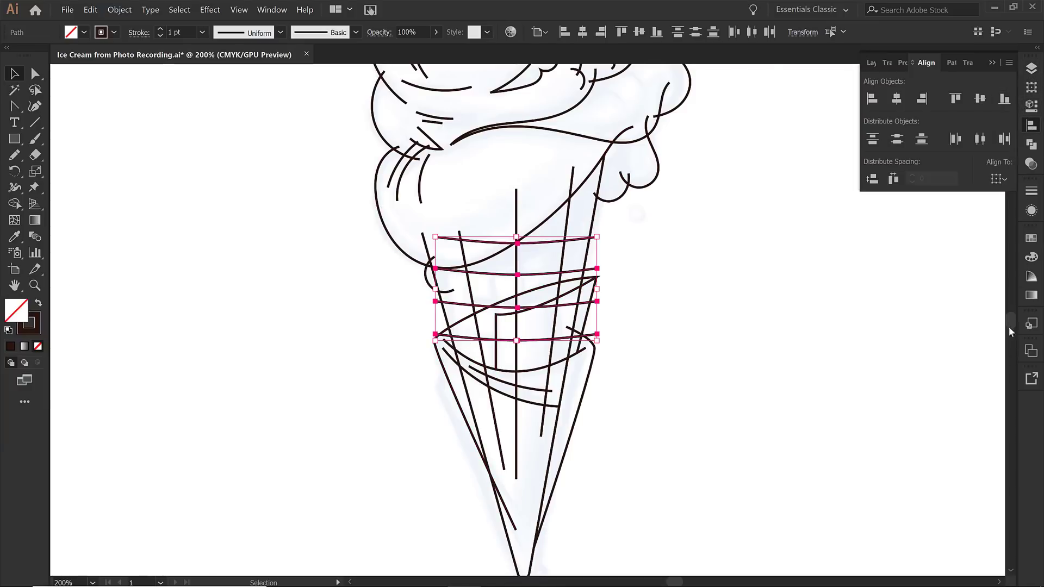
pyautogui.click(273, 10)
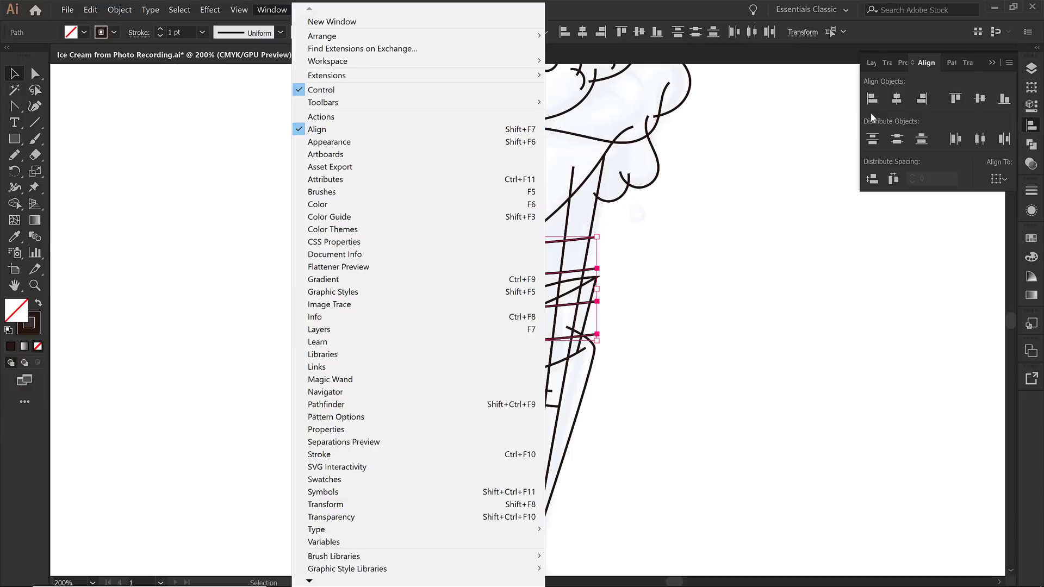
pyautogui.click(999, 179)
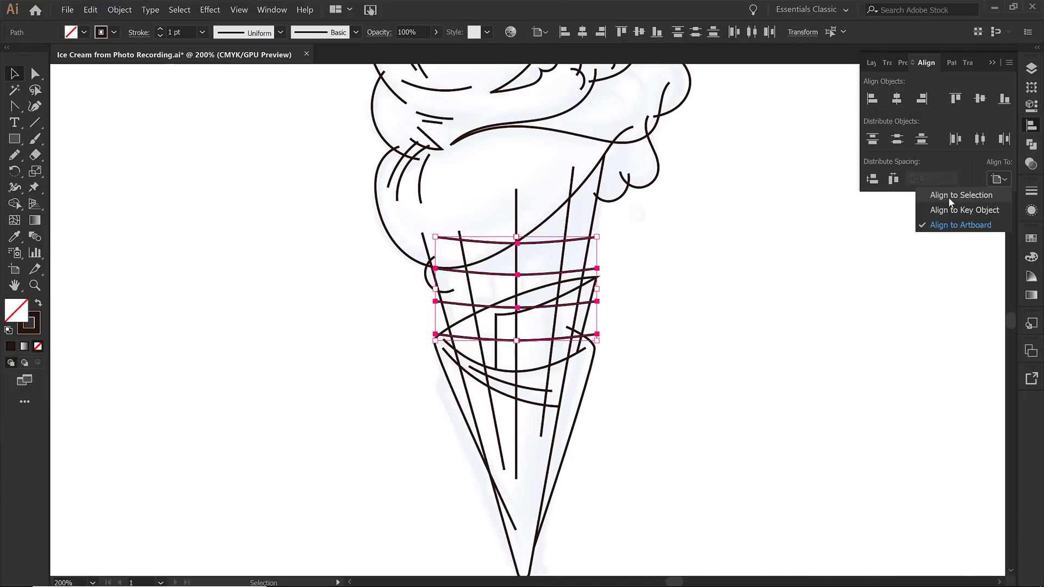
pyautogui.click(948, 196)
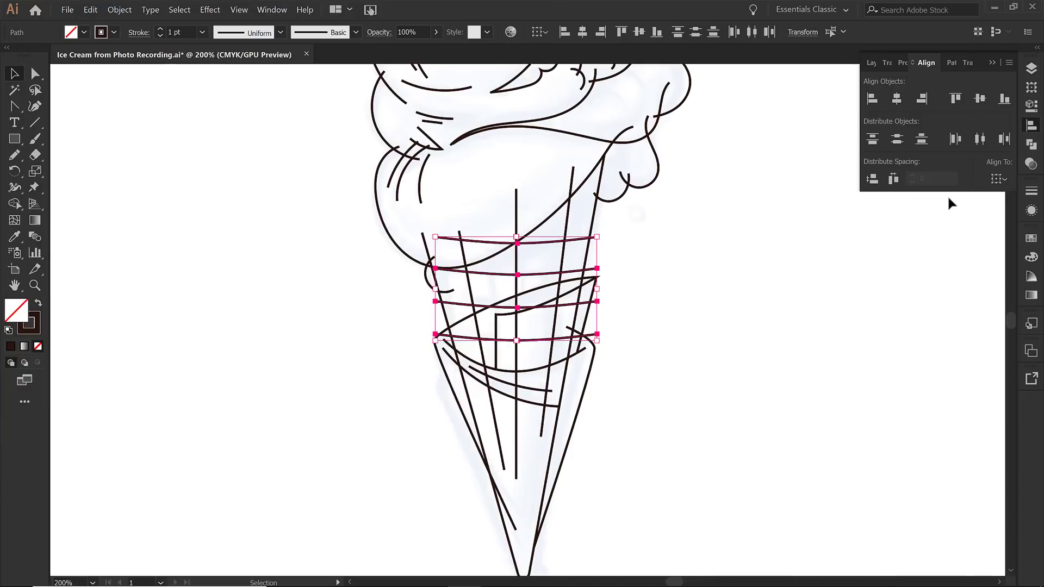
pyautogui.click(874, 184)
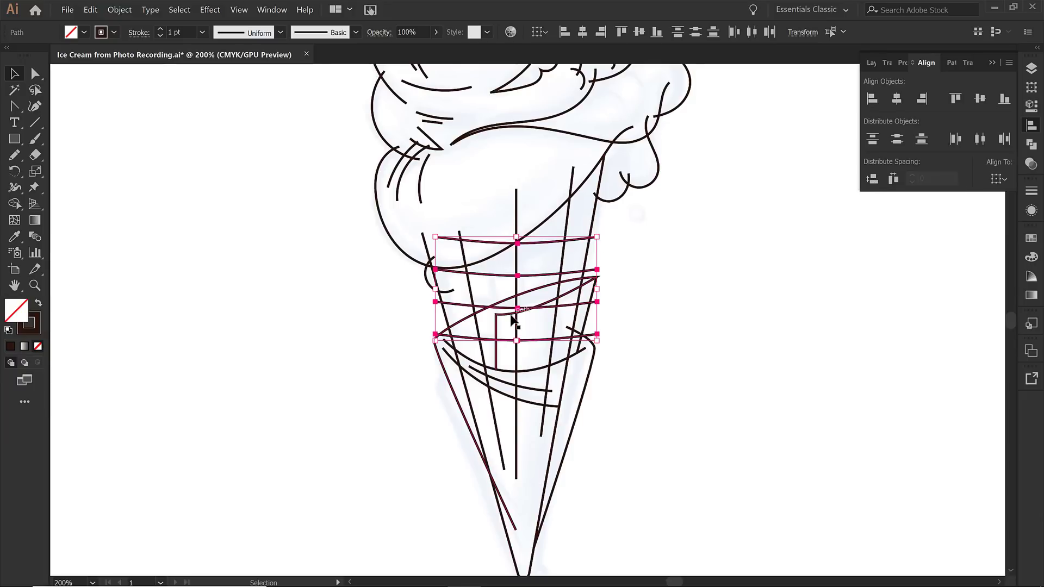
pyautogui.click(654, 298)
pyautogui.hotkey('ctrl', '0')
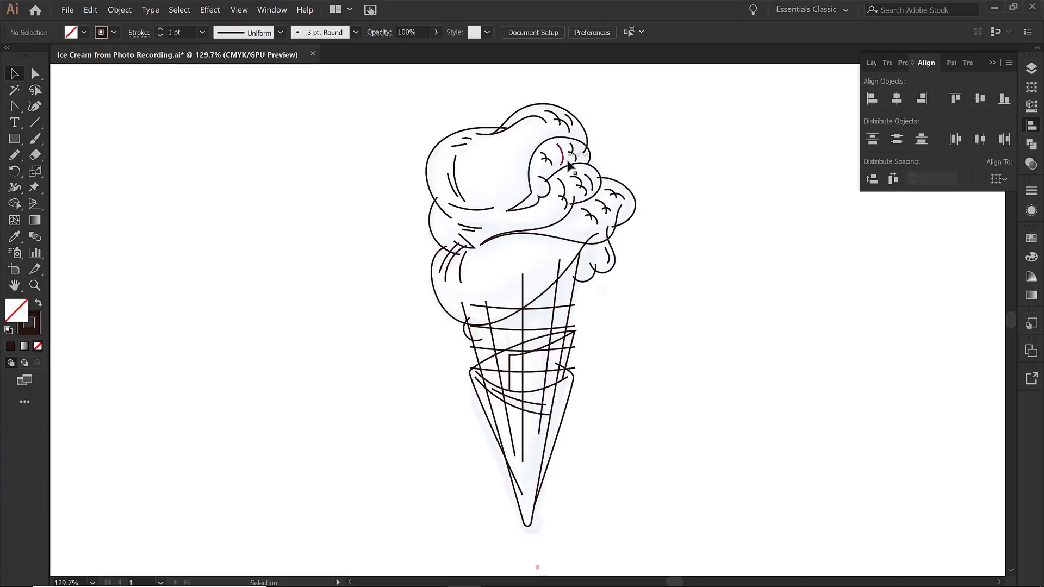
# Duplicate the "Ice Cream Build- Pencil" layer to keep the original line art as a backup.
pyautogui.click(1032, 69)
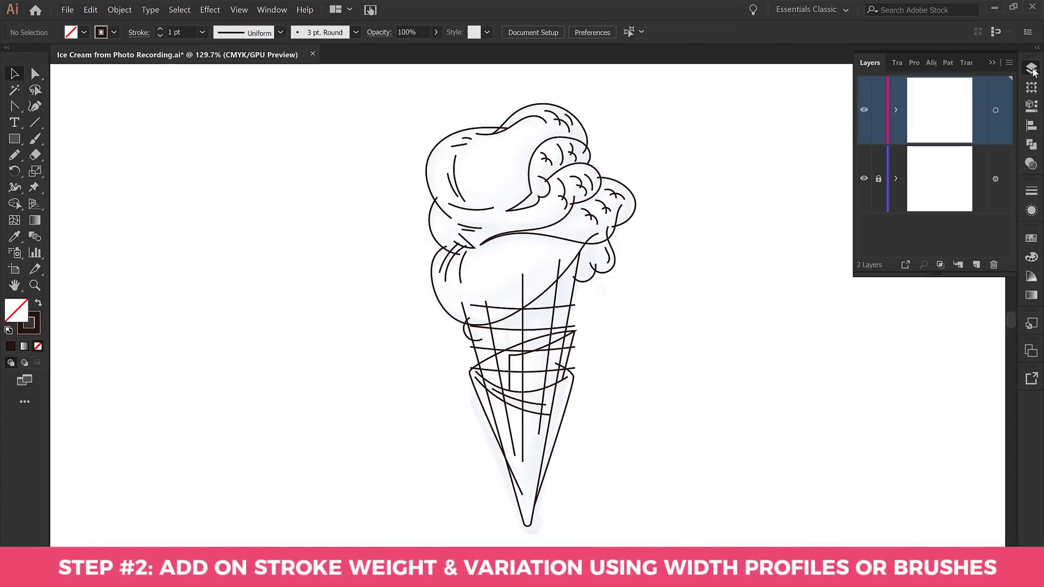
pyautogui.click(976, 265)
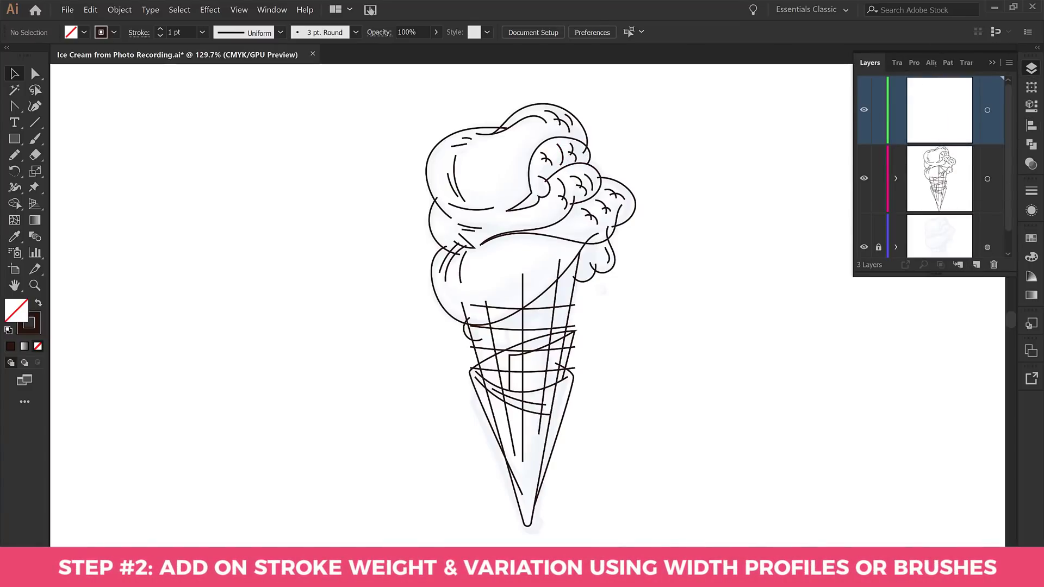
pyautogui.hotkey('ctrl', 'z')
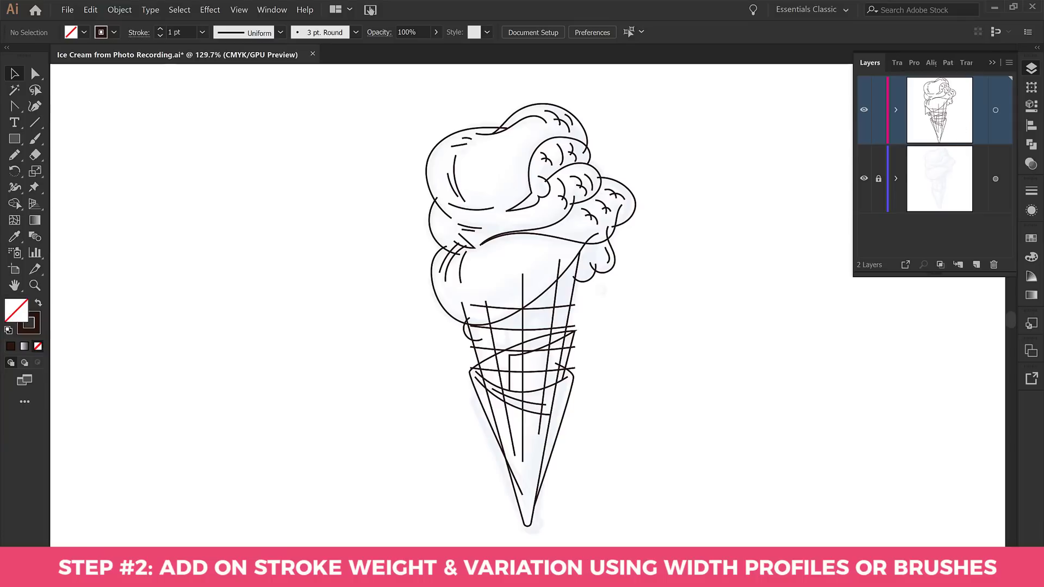
pyautogui.click(1009, 62)
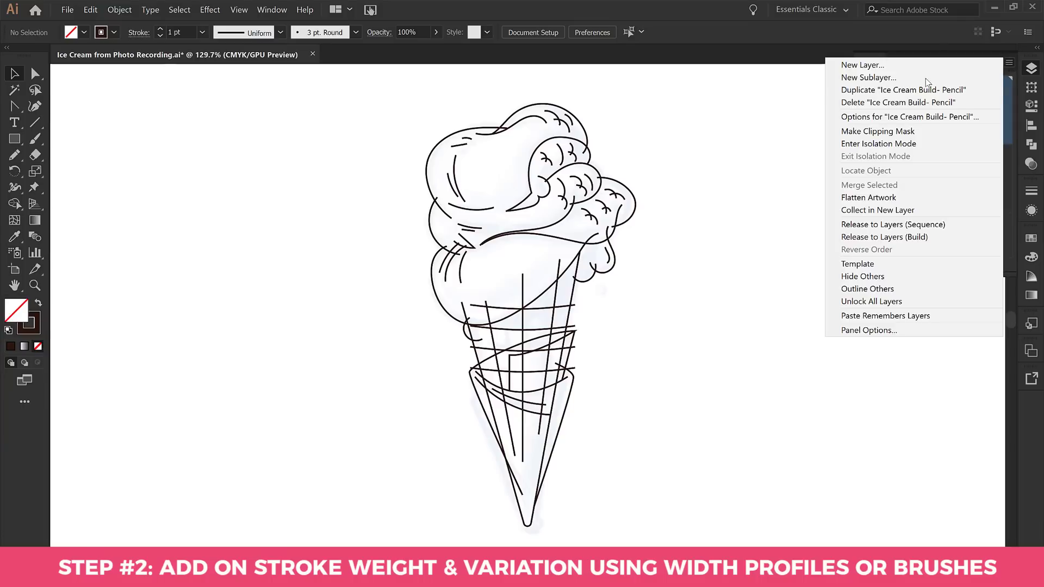
pyautogui.click(901, 91)
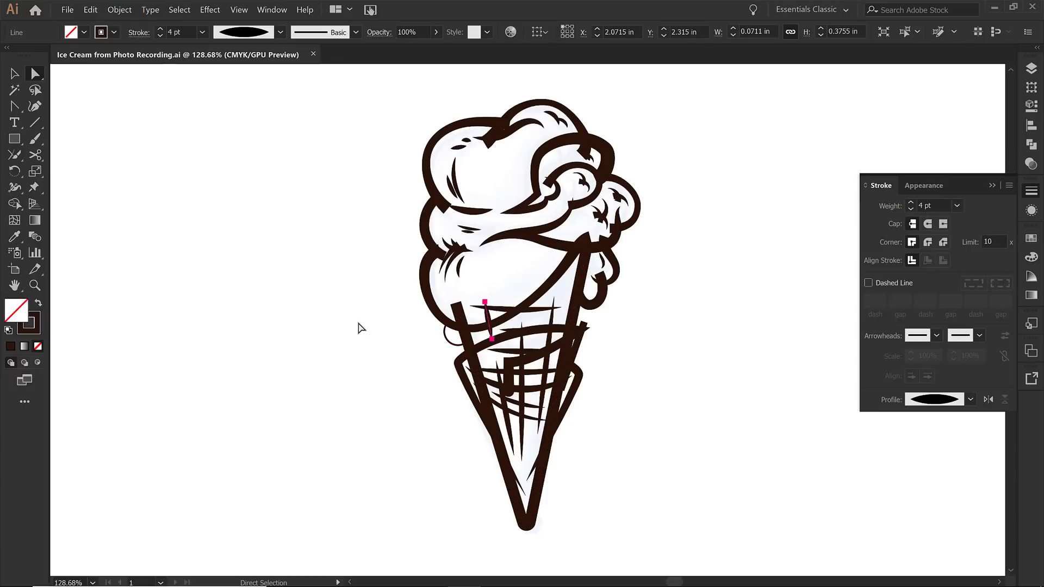
# Duplicate the "Ice Cream Build- Pencil copy" layer with the thick strokes, and hide and lock the layer it was copied from.
pyautogui.click(1031, 191)
pyautogui.click(1031, 68)
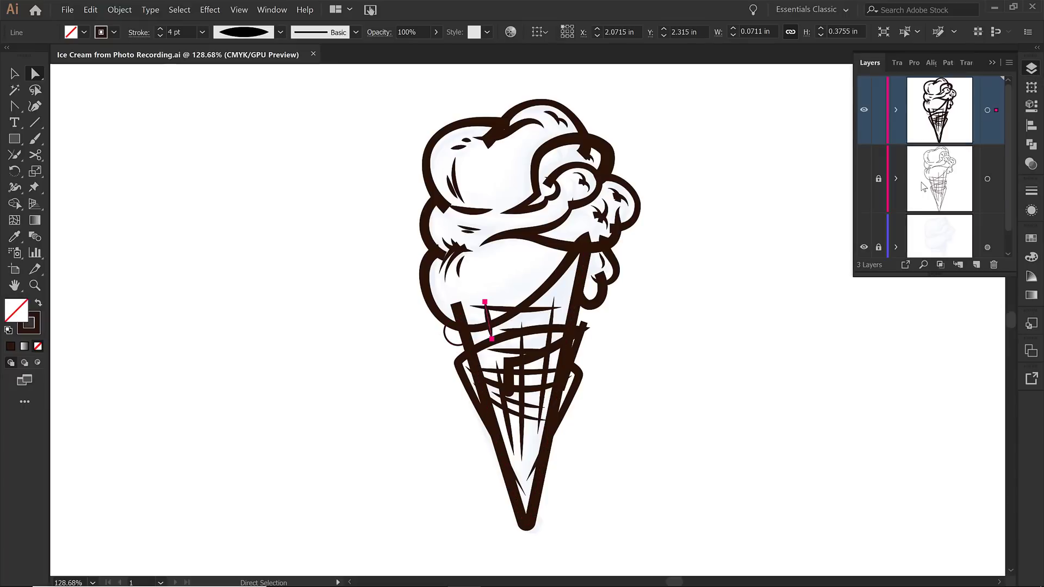
pyautogui.click(1005, 64)
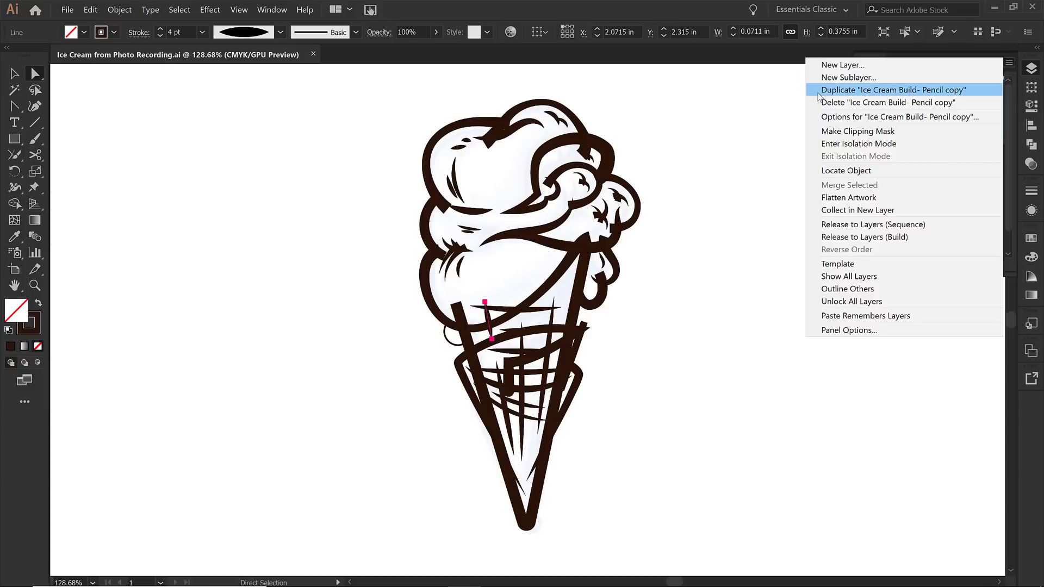
pyautogui.click(846, 90)
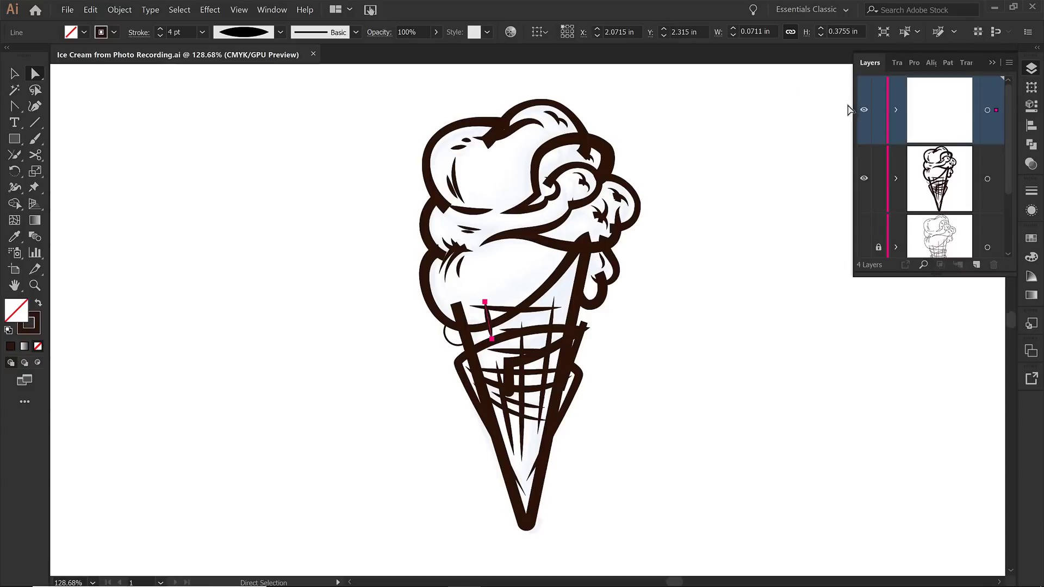
pyautogui.click(864, 179)
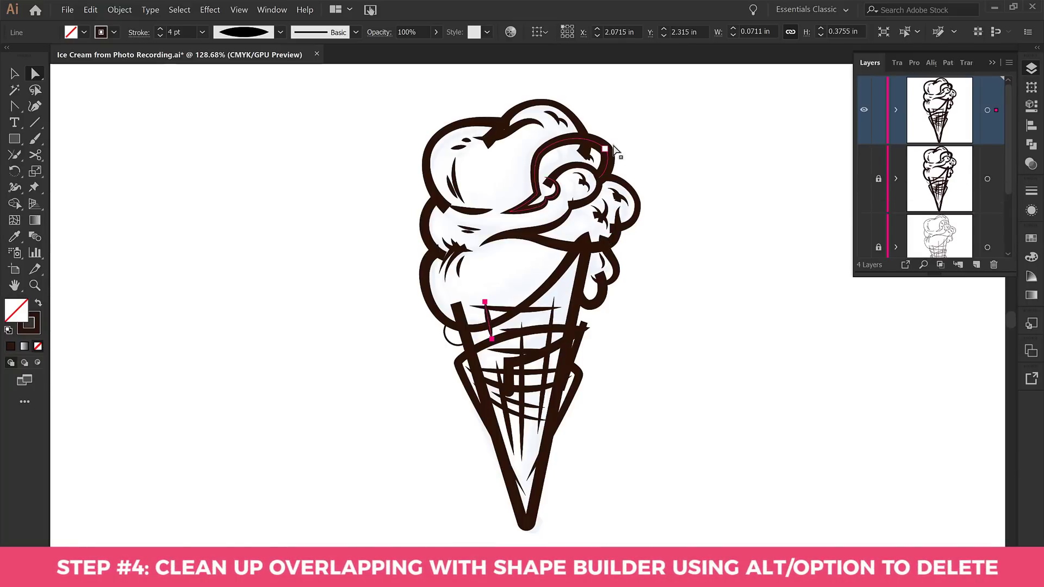
# Expand the appearance of all artwork on the top layer, expand its fill and stroke into shapes, and deselect it.
pyautogui.click(987, 110)
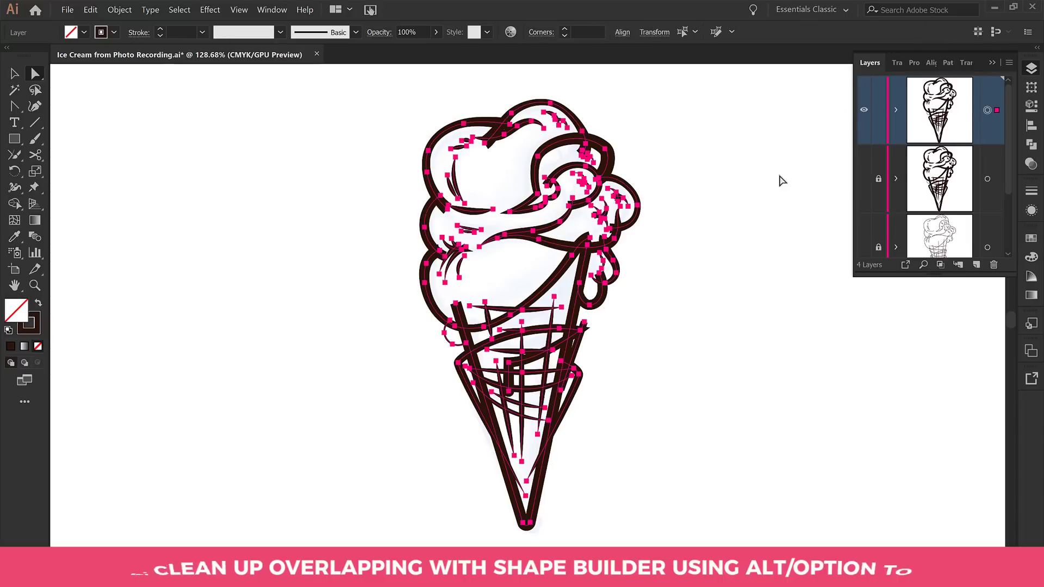
pyautogui.click(118, 11)
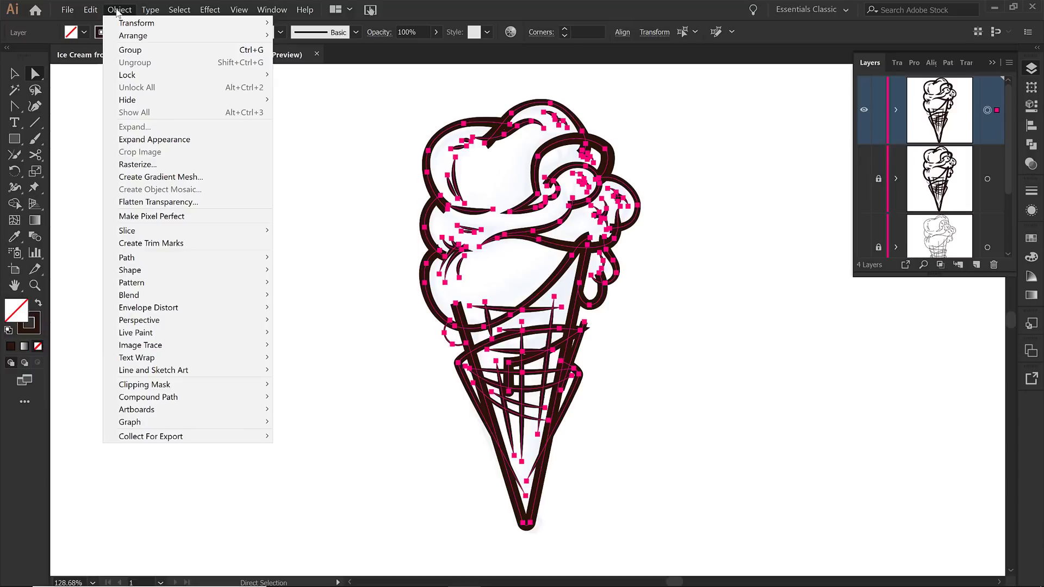
pyautogui.click(164, 142)
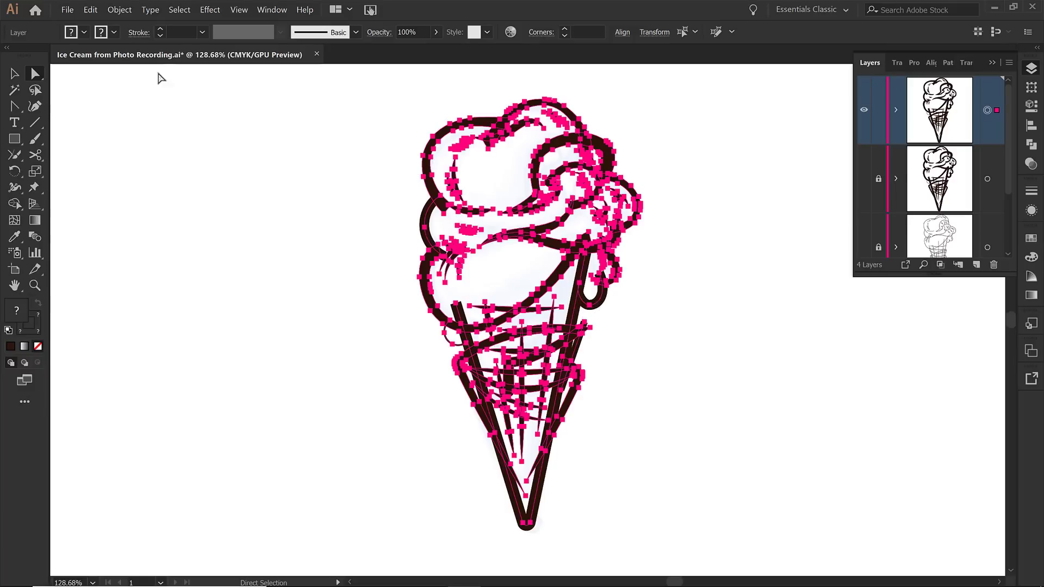
pyautogui.click(120, 10)
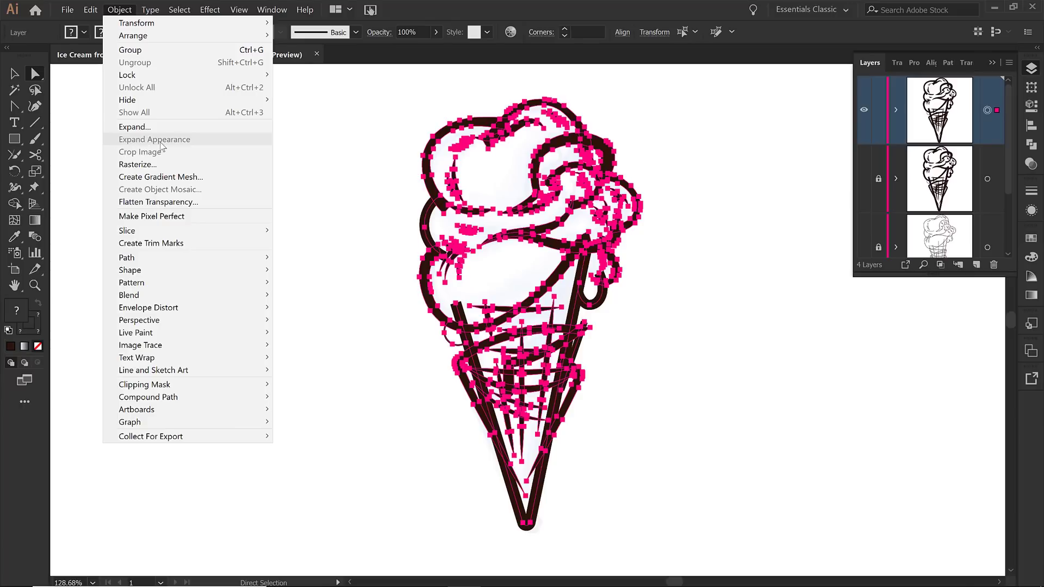
pyautogui.click(139, 128)
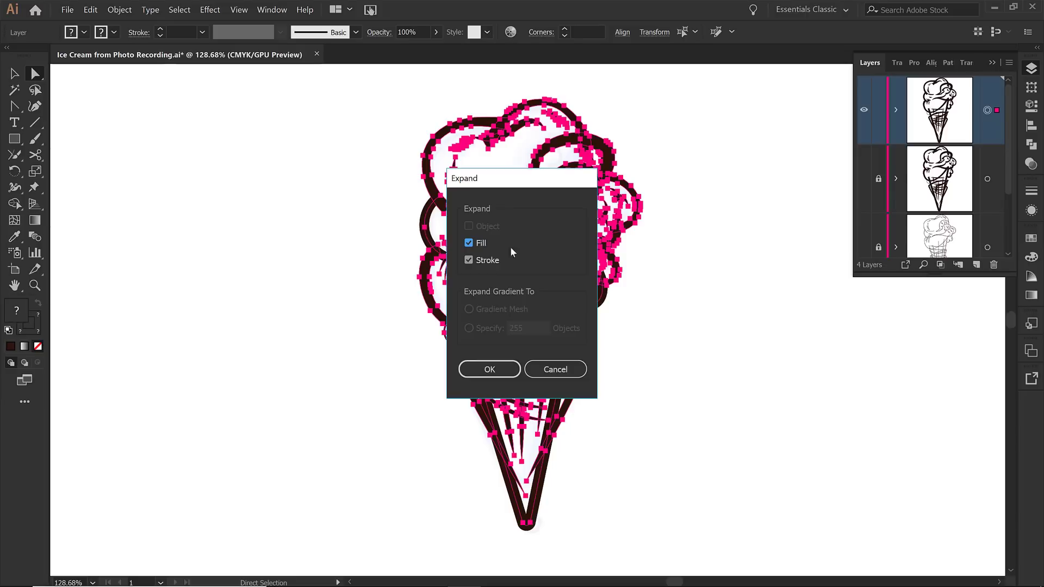
pyautogui.click(496, 369)
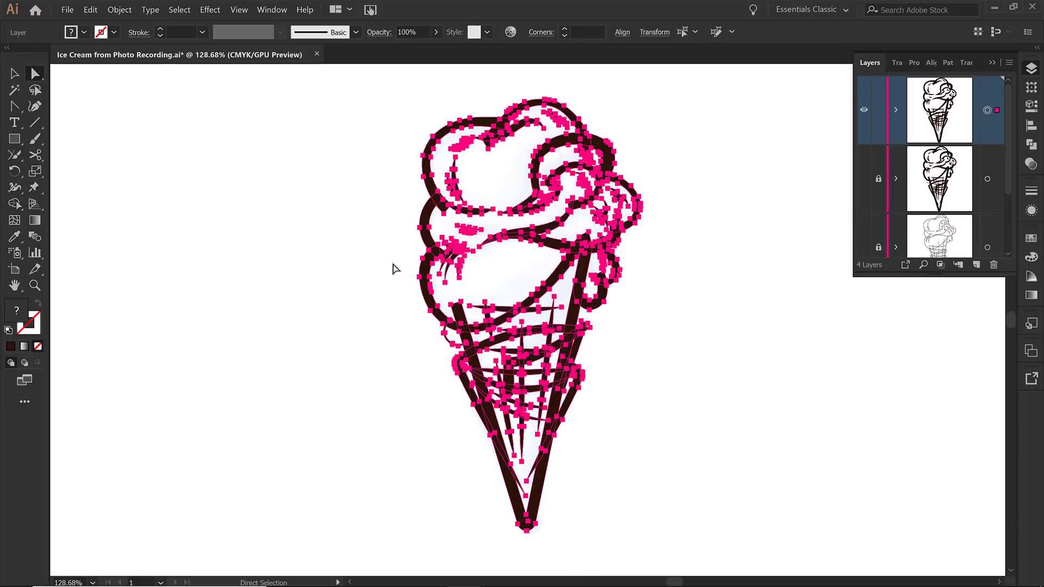
pyautogui.click(330, 276)
pyautogui.moveTo(351, 161); pyautogui.dragTo(615, 436)
pyautogui.click(620, 379)
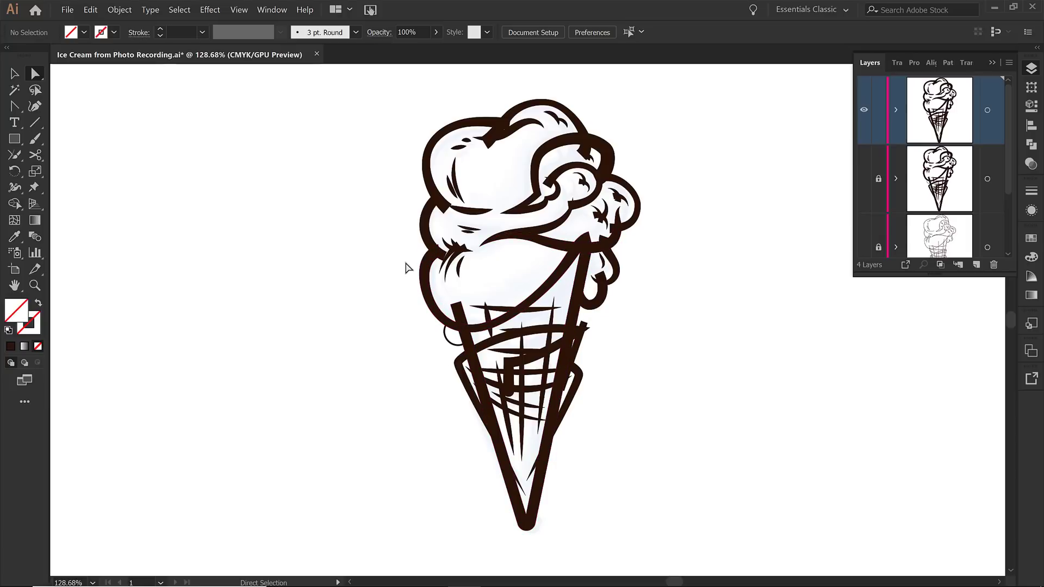
# Nudge the large upper-left scoop outline about 0.07 in left and 0.01 in down so its ends overlap the neighbouring outlines.
pyautogui.press('z')
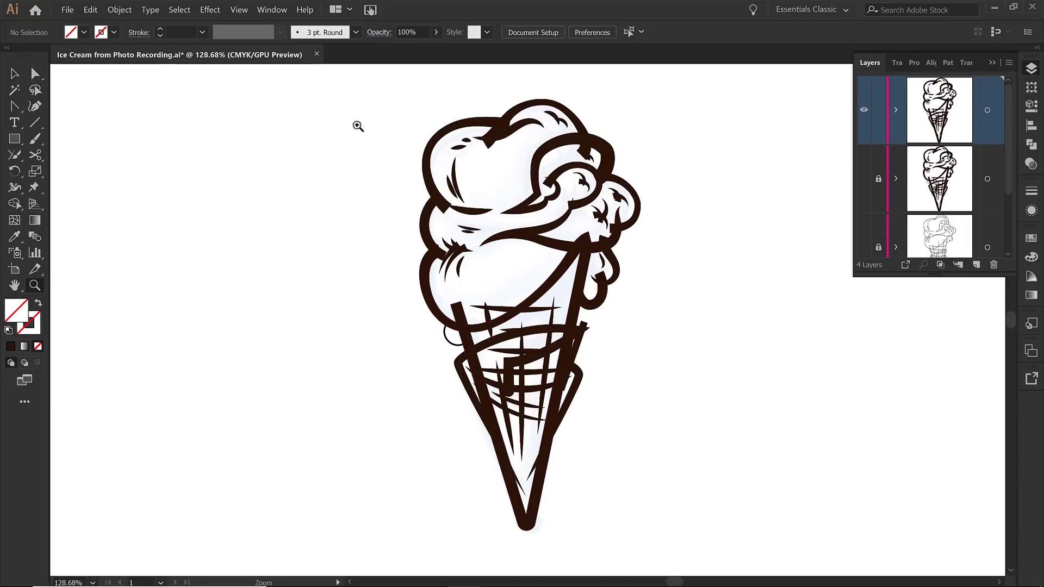
pyautogui.moveTo(387, 82); pyautogui.dragTo(683, 331)
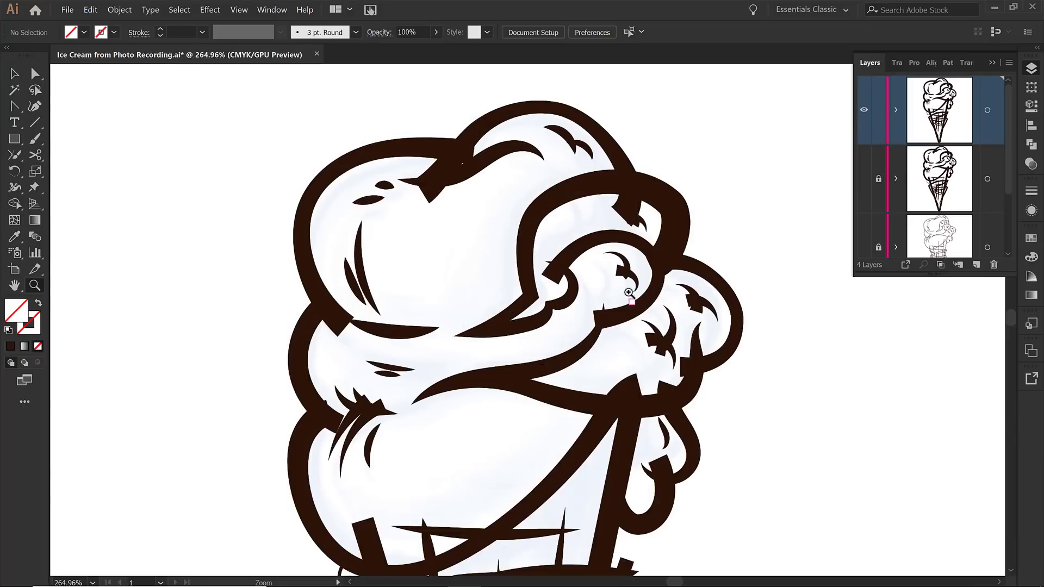
pyautogui.moveTo(579, 290); pyautogui.dragTo(596, 315)
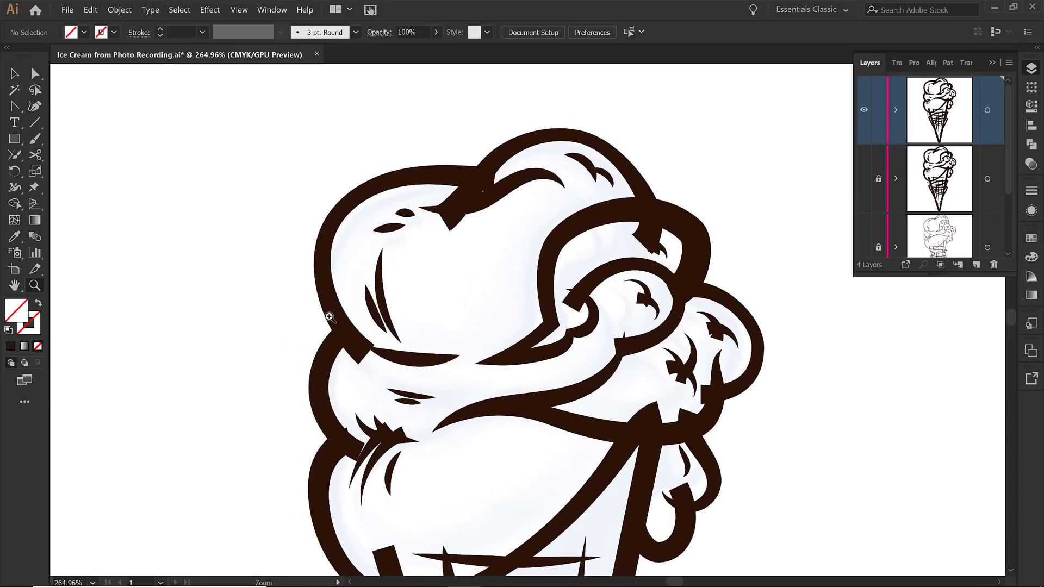
pyautogui.press('v')
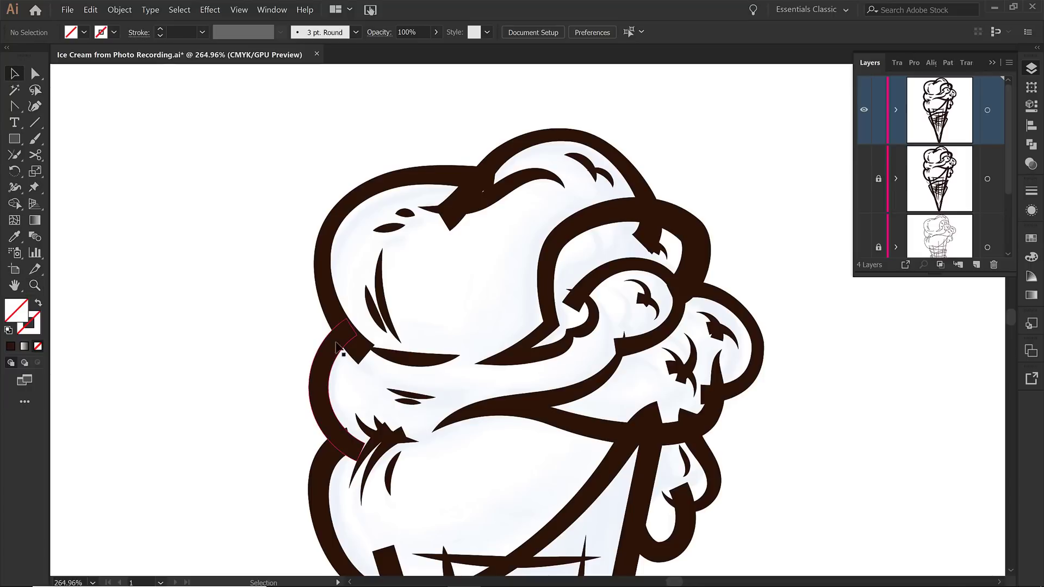
pyautogui.click(361, 353)
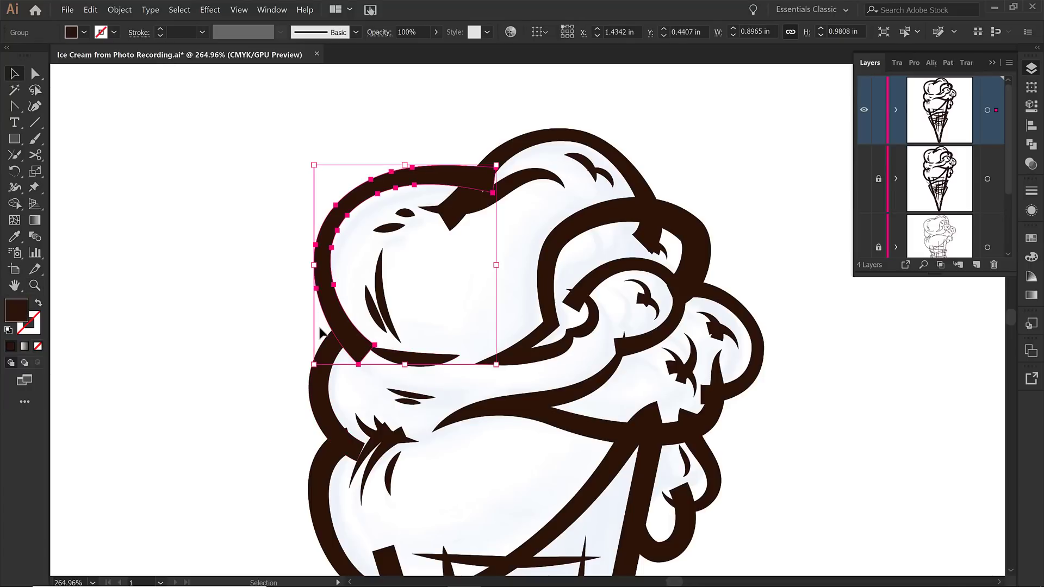
pyautogui.press('Left')
pyautogui.press('Down')
pyautogui.press('Left')
pyautogui.press('Left')
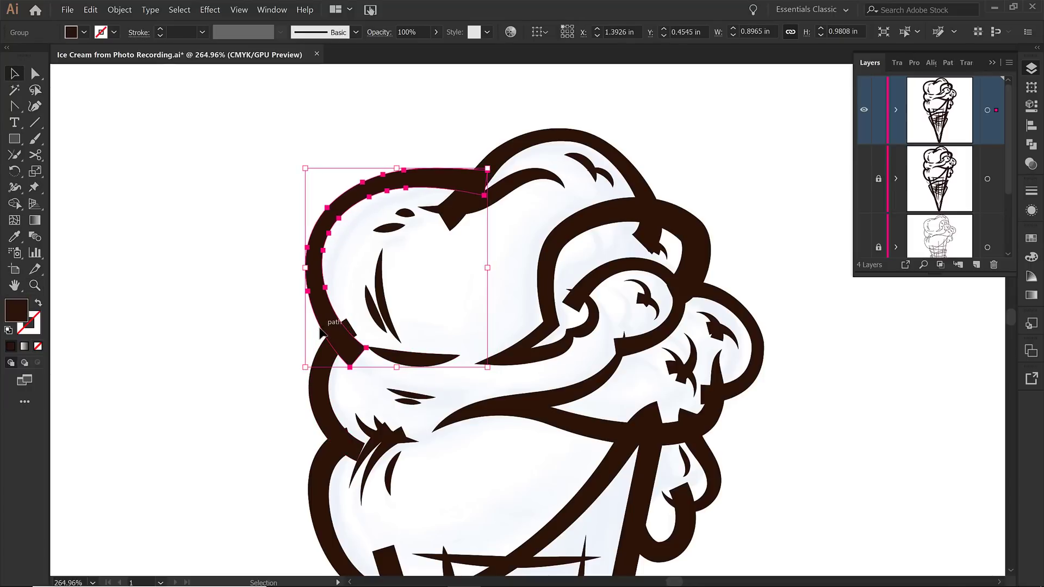
pyautogui.press('Left')
pyautogui.press('Left')
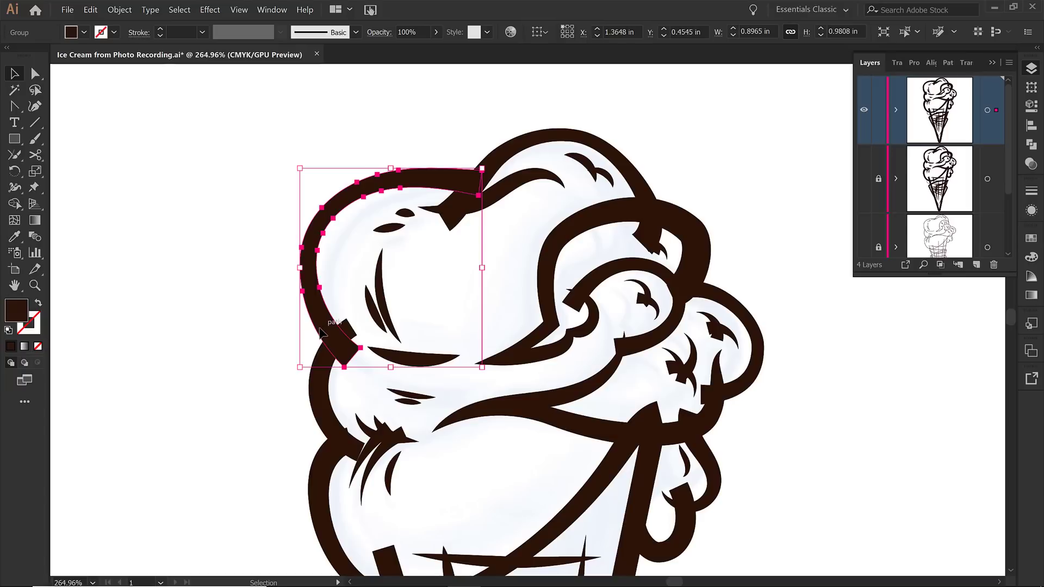
pyautogui.click(277, 339)
# Select the ice cream outlines and use Shape Builder to trim the stroke end protruding below the junction of the upper-left and top scoops.
pyautogui.scroll(-2, 278, 333)
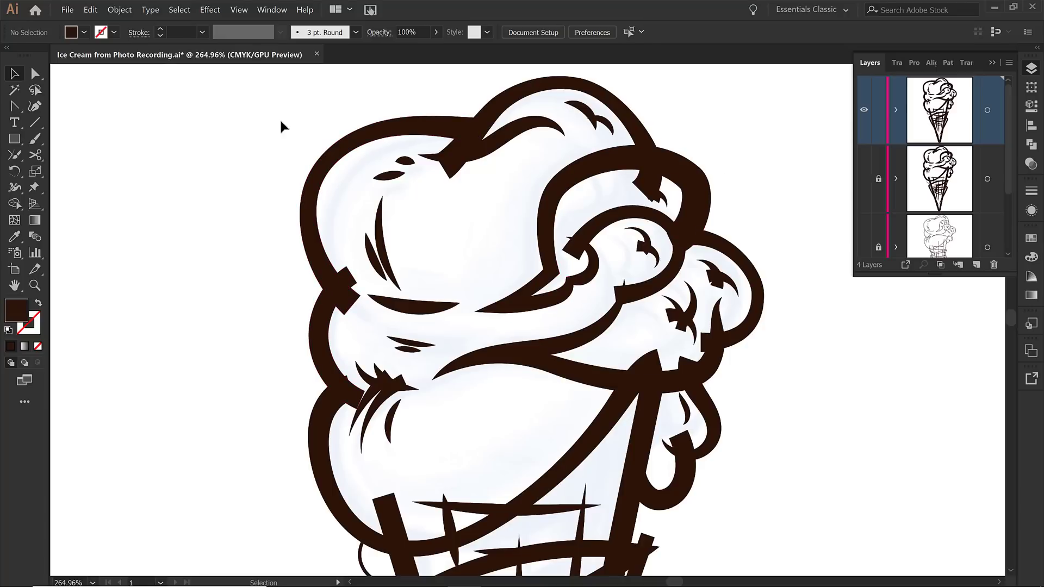
pyautogui.moveTo(223, 93)
pyautogui.mouseDown()
pyautogui.moveTo(718, 459)
pyautogui.moveTo(786, 494)
pyautogui.mouseUp()
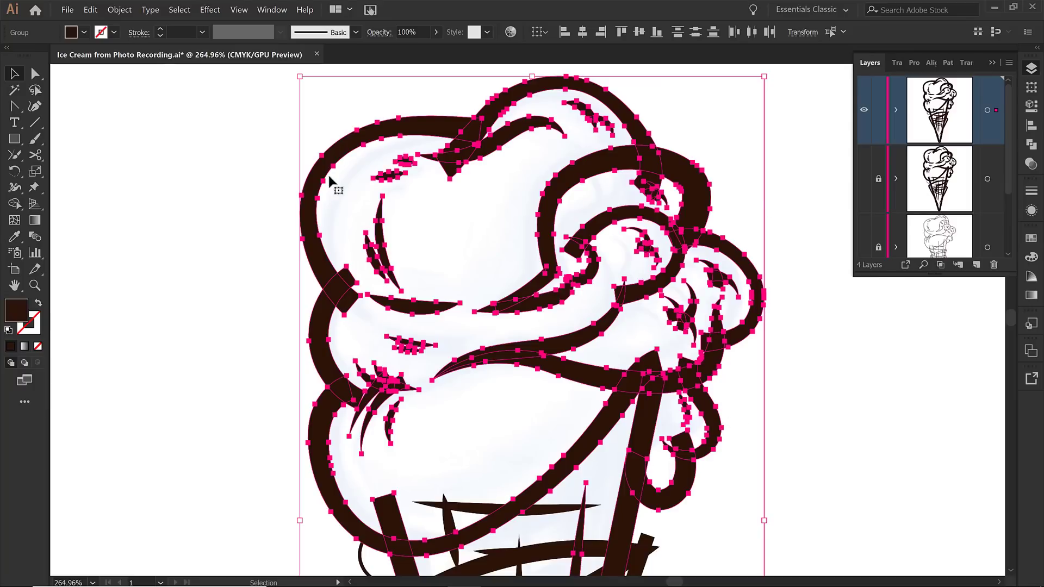
pyautogui.press('z')
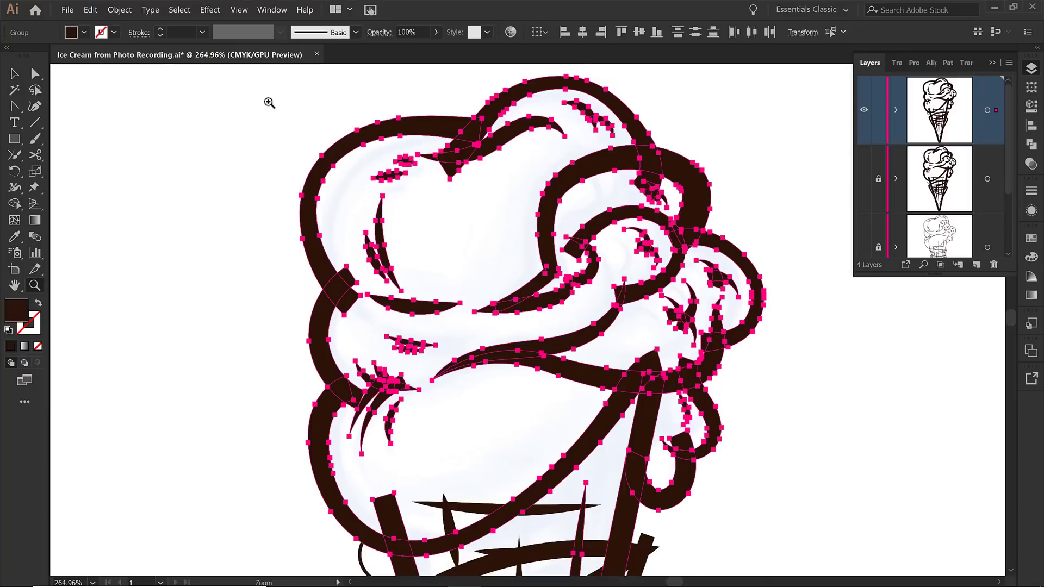
pyautogui.moveTo(243, 100); pyautogui.dragTo(488, 187)
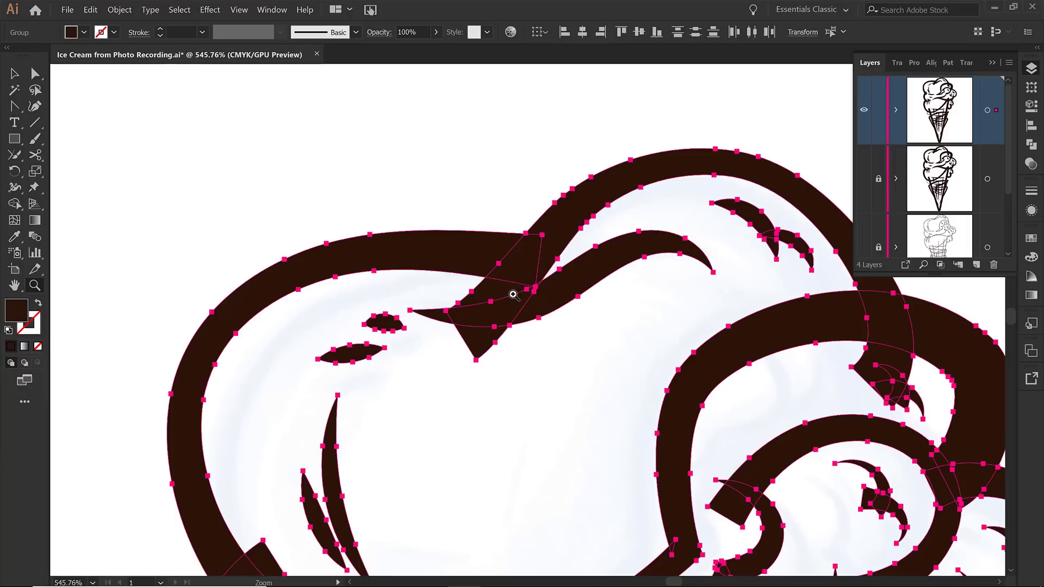
pyautogui.hotkey('shift', 'm')
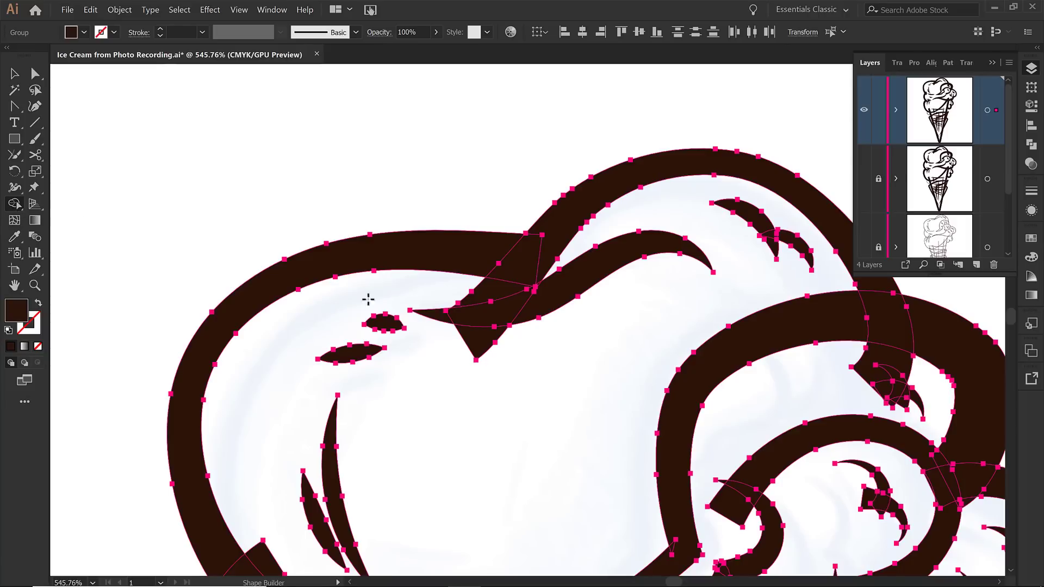
pyautogui.click(496, 289)
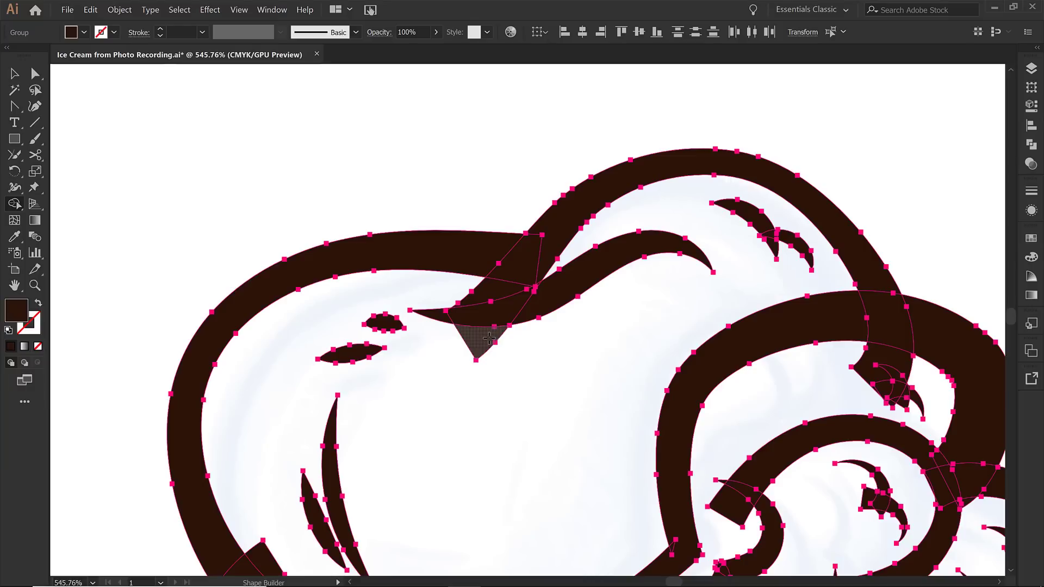
pyautogui.click(487, 291)
pyautogui.keyDown('alt'); pyautogui.click(473, 333); pyautogui.keyUp('alt')
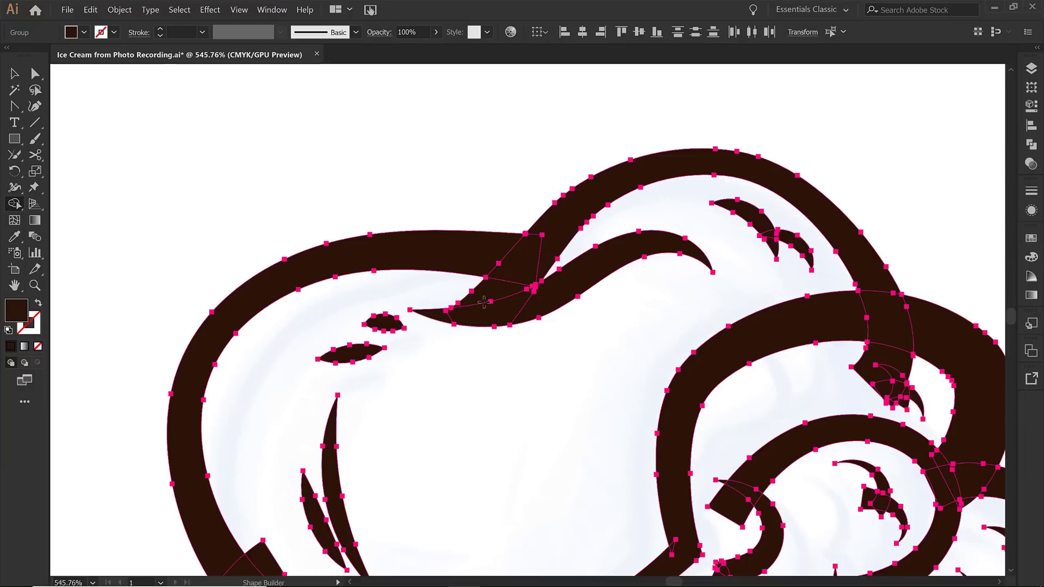
pyautogui.keyDown('alt'); pyautogui.click(485, 291); pyautogui.keyUp('alt')
# Remove the protruding stroke ends at the upper-left scoop's lower notch, the inner curl's tip, and the top scoop's lower right end.
pyautogui.scroll(-2, 486, 292)
pyautogui.scroll(-3, 485, 292)
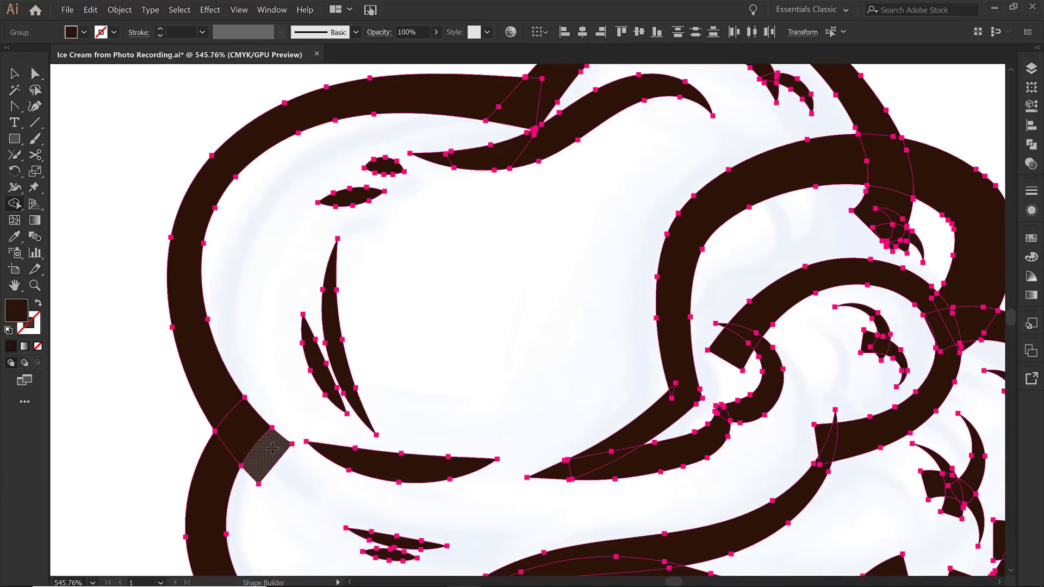
pyautogui.keyDown('alt'); pyautogui.click(267, 444); pyautogui.keyUp('alt')
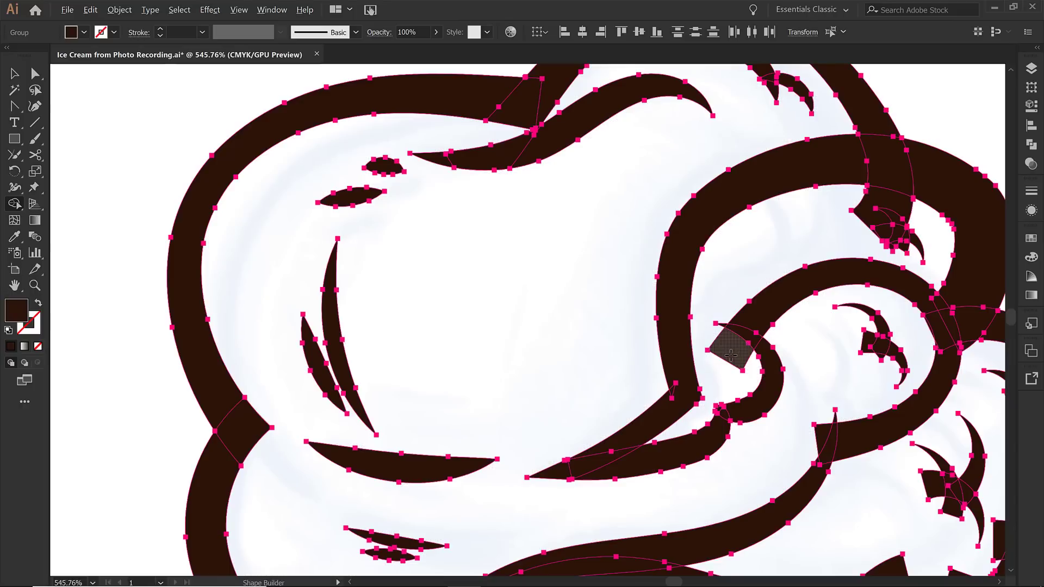
pyautogui.keyDown('alt'); pyautogui.click(726, 350); pyautogui.keyUp('alt')
pyautogui.keyDown('alt'); pyautogui.click(845, 237); pyautogui.keyUp('alt')
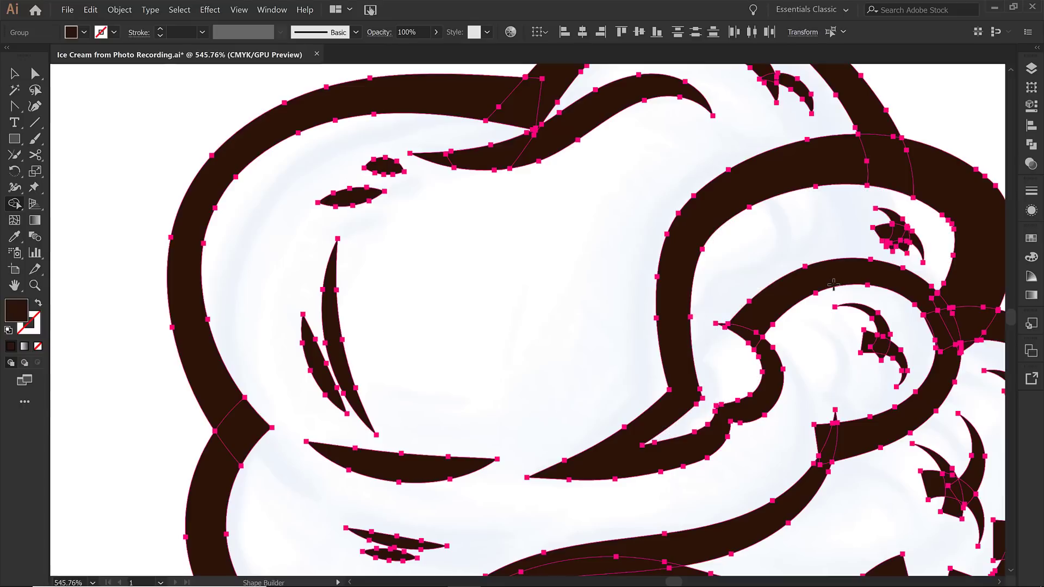
# Cut off the longer crescent's pointed lower end where it crosses the shorter crescent inside the top scoop, using Shape Builder.
pyautogui.press('z')
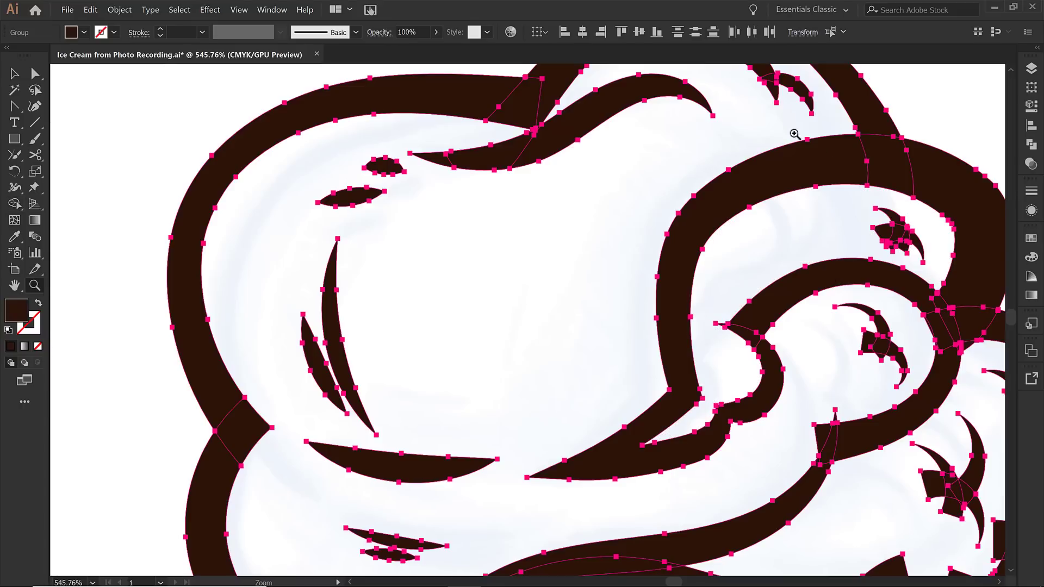
pyautogui.scroll(3, 756, 134)
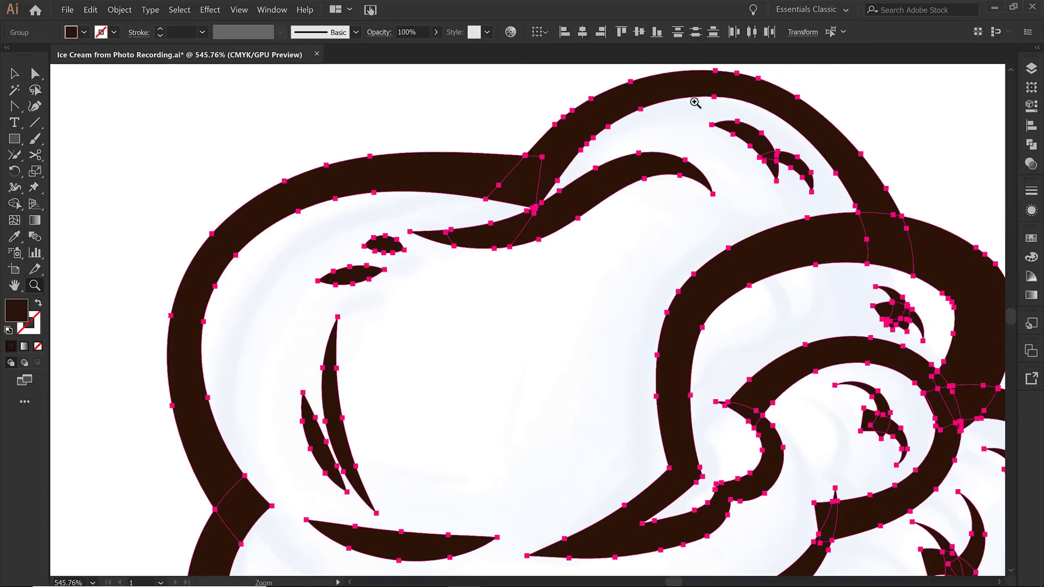
pyautogui.moveTo(695, 102); pyautogui.dragTo(815, 237)
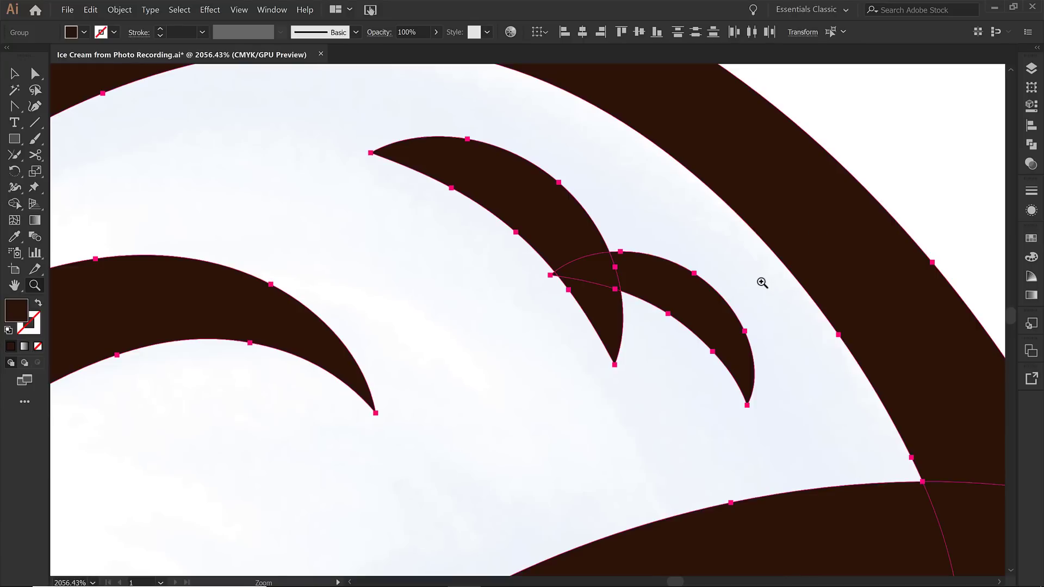
pyautogui.hotkey('shift', 'm')
pyautogui.keyDown('alt'); pyautogui.click(599, 309); pyautogui.keyUp('alt')
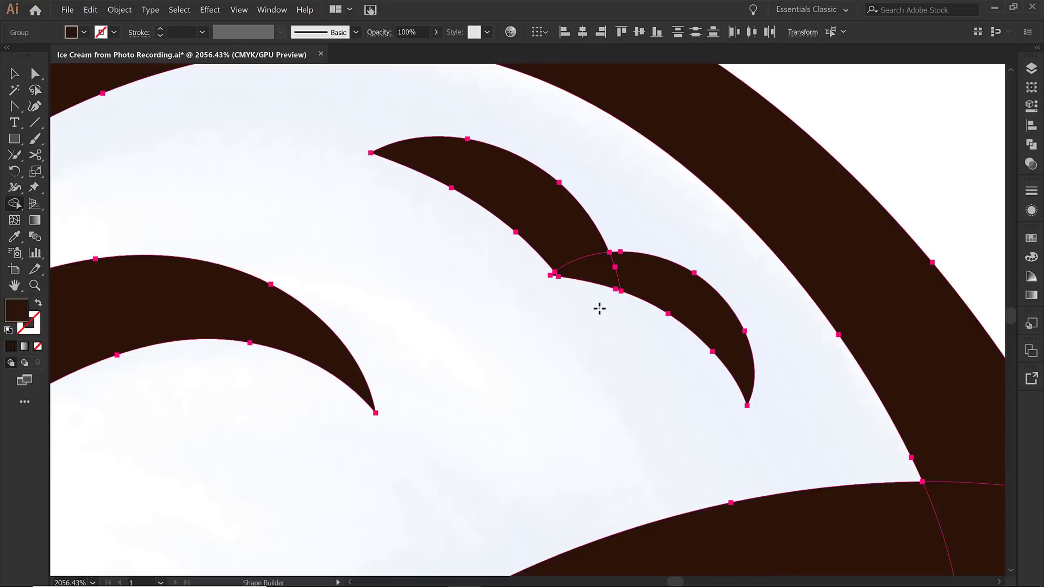
# Remove the tiny leftover tip sticking out where the two crescents in the top scoop meet.
pyautogui.press('z')
pyautogui.moveTo(494, 231); pyautogui.dragTo(602, 306)
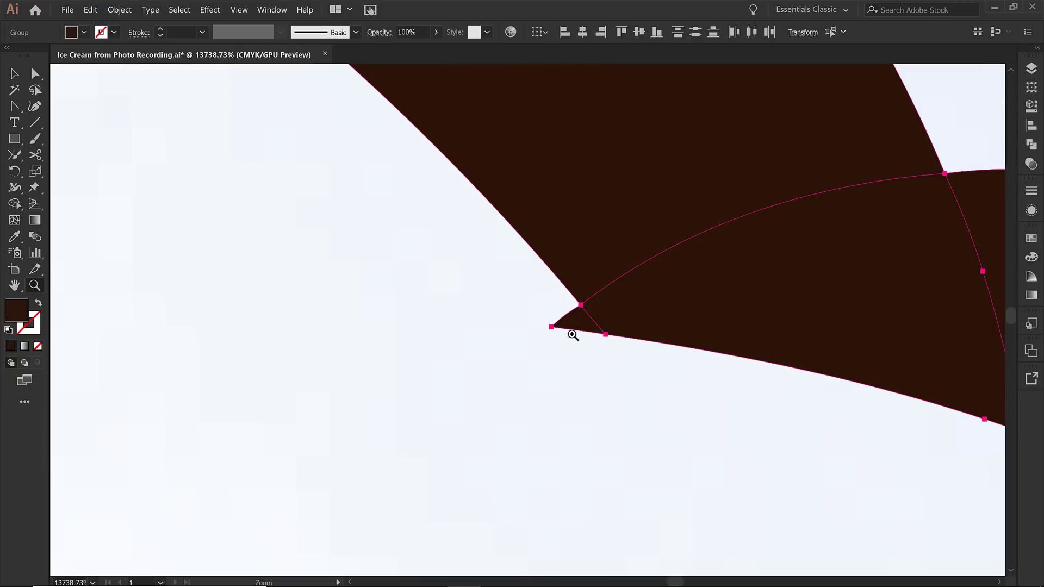
pyautogui.hotkey('shift', 'm')
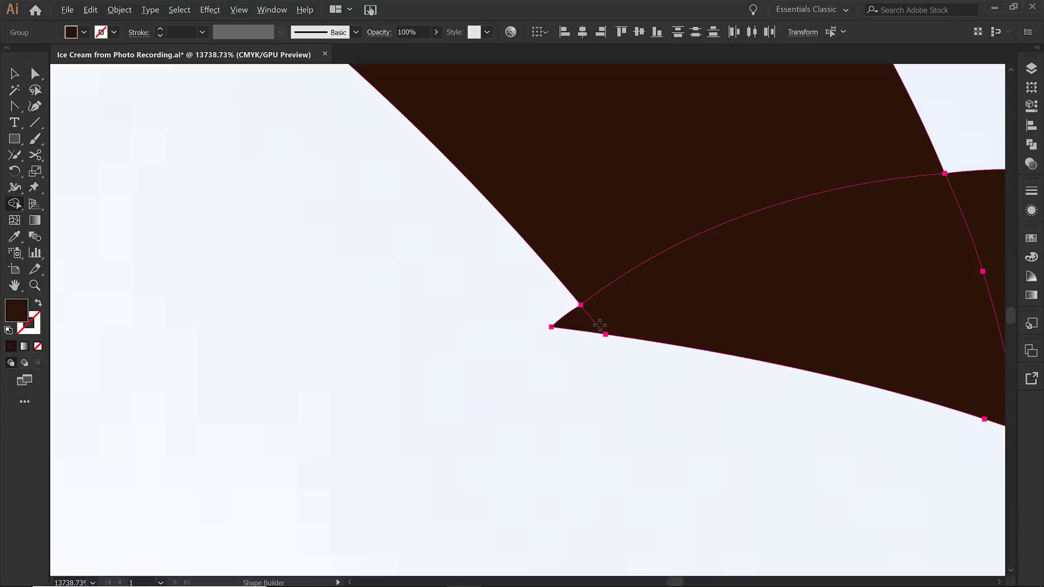
pyautogui.keyDown('alt'); pyautogui.click(580, 325); pyautogui.keyUp('alt')
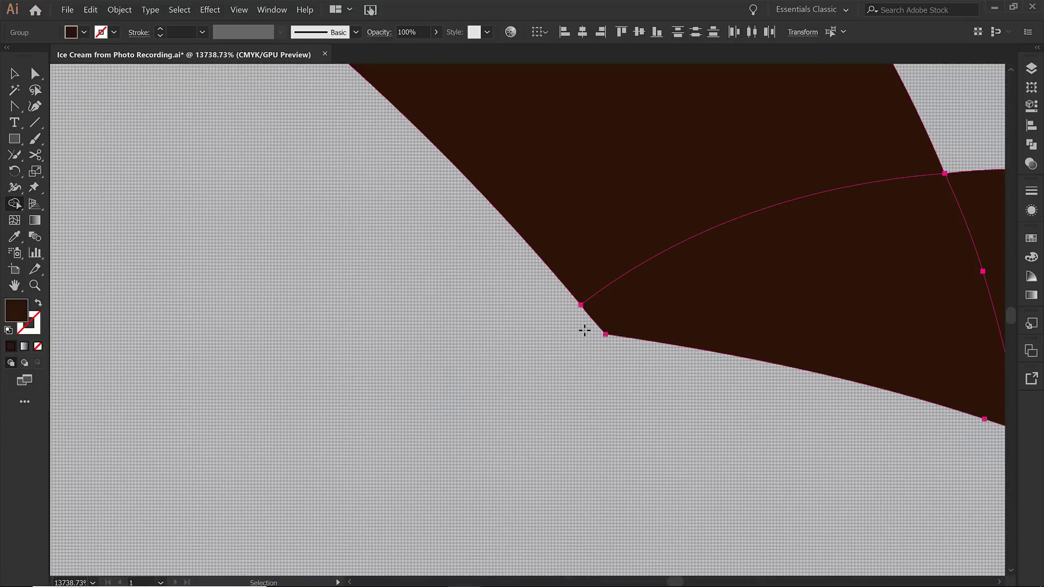
# Trim the blunt ends and leftover sliver from the small accent mark between the swirl's thick outer outline and inner curl.
pyautogui.hotkey('ctrl', '0')
pyautogui.press('z')
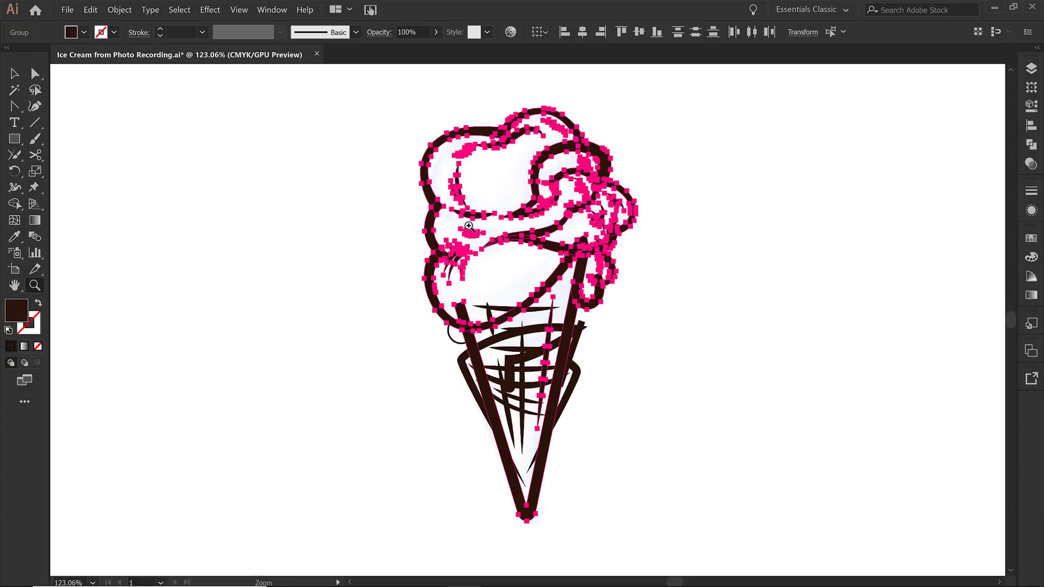
pyautogui.moveTo(392, 124); pyautogui.dragTo(668, 273)
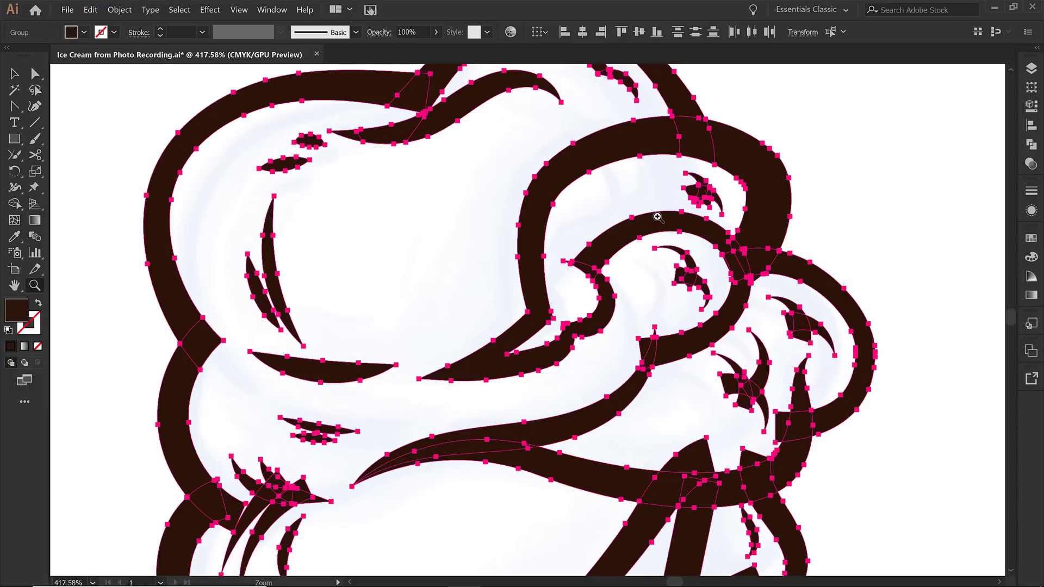
pyautogui.moveTo(635, 165); pyautogui.dragTo(797, 334)
pyautogui.moveTo(637, 278); pyautogui.dragTo(721, 298)
pyautogui.hotkey('shift', 'm')
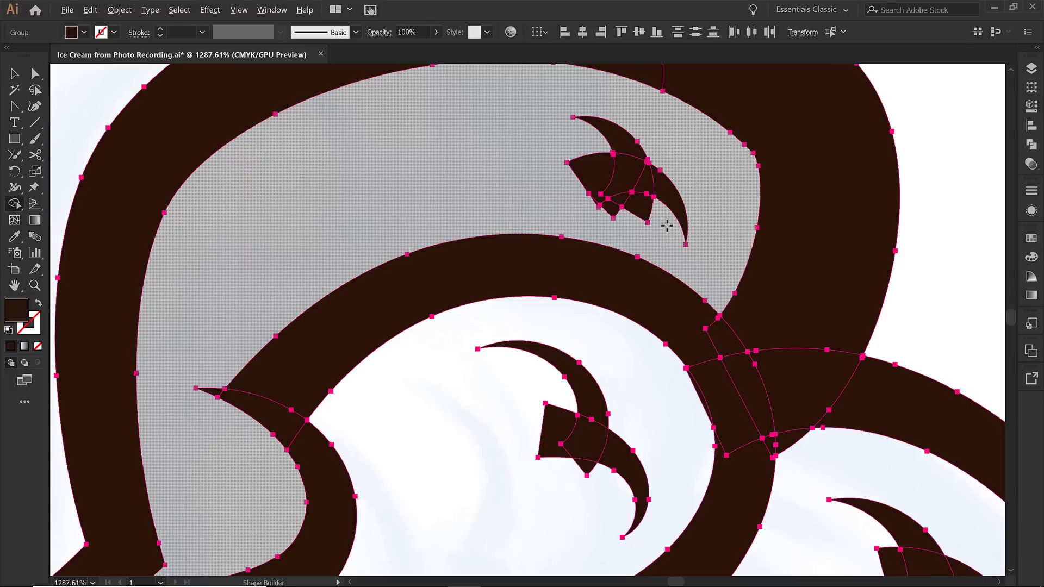
pyautogui.moveTo(654, 211); pyautogui.dragTo(596, 199)
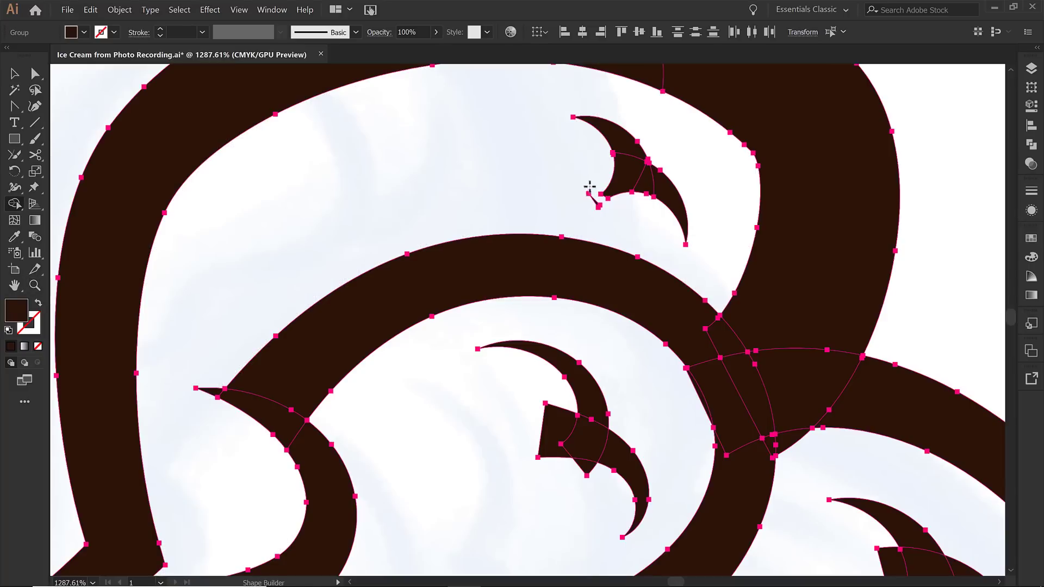
pyautogui.keyDown('alt'); pyautogui.click(594, 199); pyautogui.keyUp('alt')
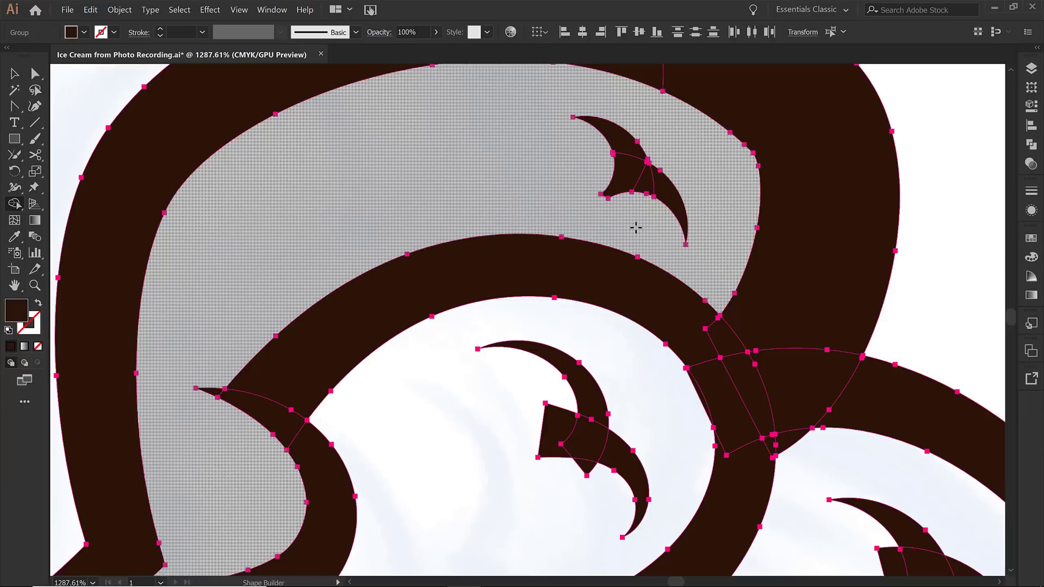
# Remove the blunt stroke ends from the accent mark inside the inner curl and the upper accent mark in the right scoop.
pyautogui.keyDown('alt'); pyautogui.click(555, 427); pyautogui.keyUp('alt')
pyautogui.keyDown('alt'); pyautogui.click(590, 471); pyautogui.keyUp('alt')
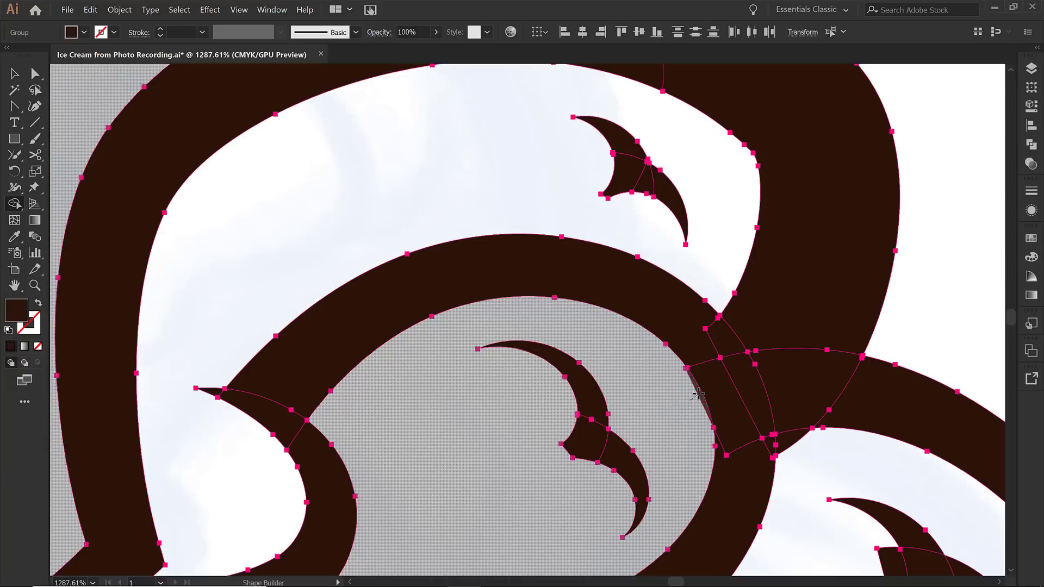
pyautogui.scroll(-3, 689, 407)
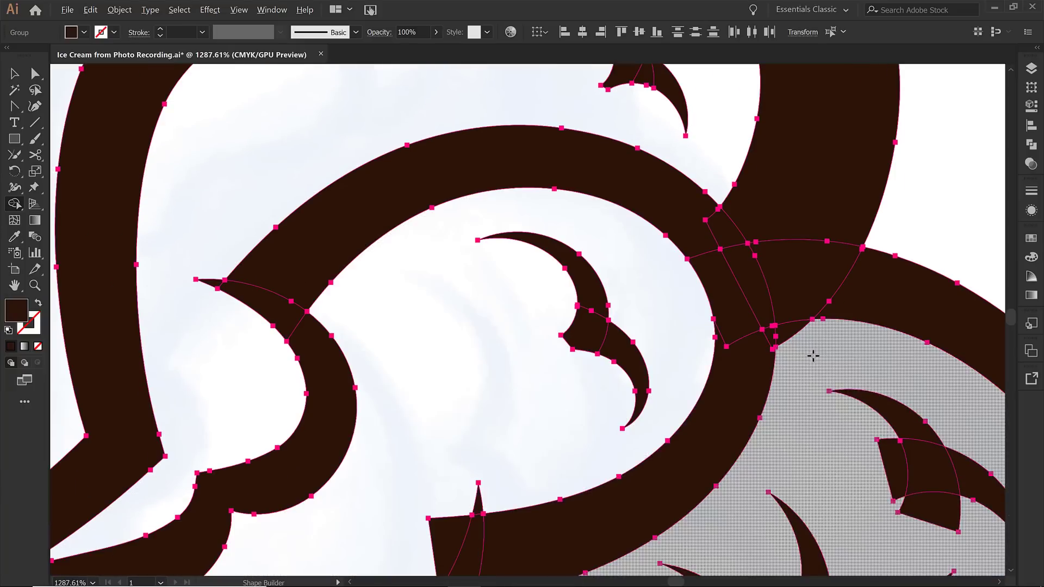
pyautogui.scroll(-2, 783, 385)
pyautogui.scroll(-2, 783, 384)
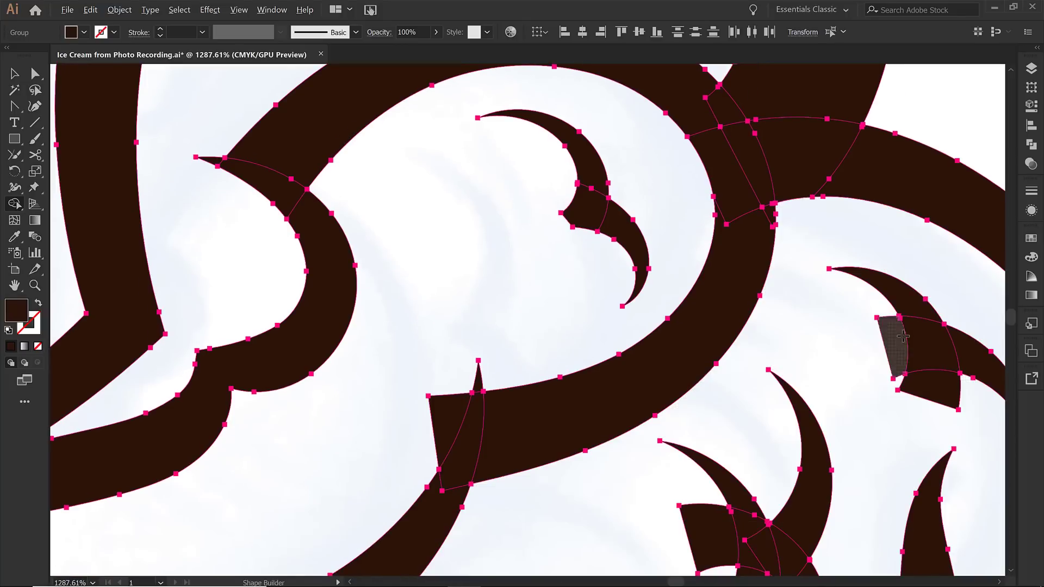
pyautogui.scroll(-2, 916, 377)
pyautogui.scroll(-1, 917, 377)
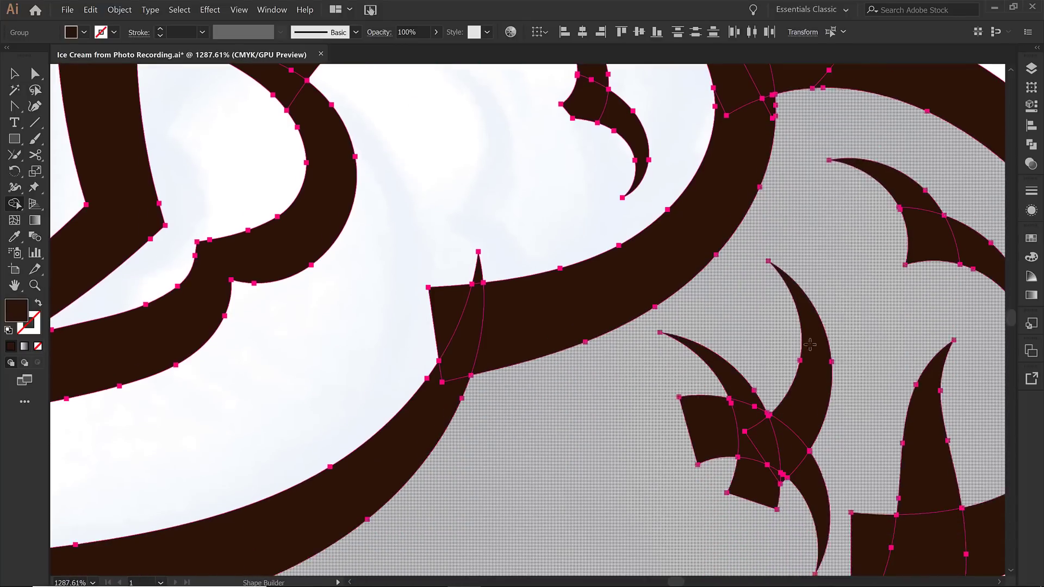
# Remove the inner curl outline's square lower end and the two blunt ends of the branching accent mark in the right scoop.
pyautogui.keyDown('alt'); pyautogui.click(449, 318); pyautogui.keyUp('alt')
pyautogui.keyDown('alt'); pyautogui.click(718, 429); pyautogui.keyUp('alt')
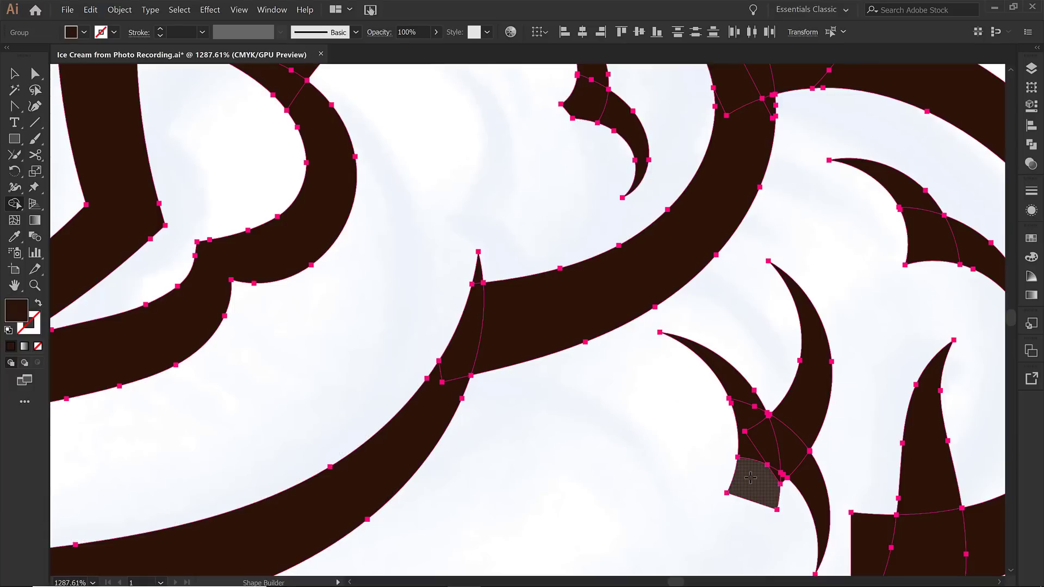
pyautogui.keyDown('alt'); pyautogui.click(750, 477); pyautogui.keyUp('alt')
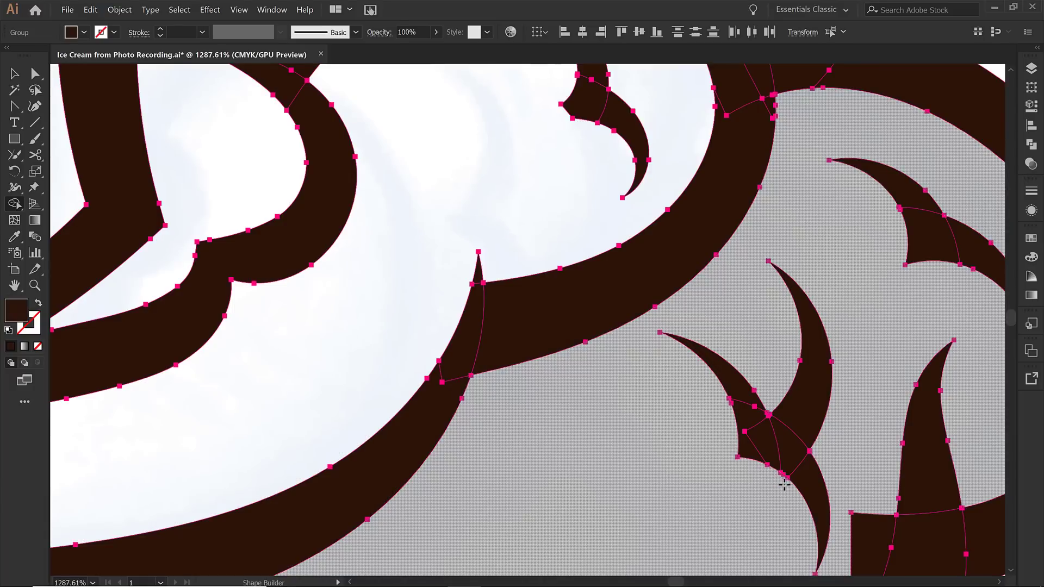
# Trim the square outline end inside the right scoop and the cone and drip stroke ends protruding above its lower edge.
pyautogui.keyDown('alt'); pyautogui.scroll(-2, 730, 433); pyautogui.keyUp('alt')
pyautogui.scroll(-2, 730, 424)
pyautogui.moveTo(617, 368); pyautogui.dragTo(555, 331)
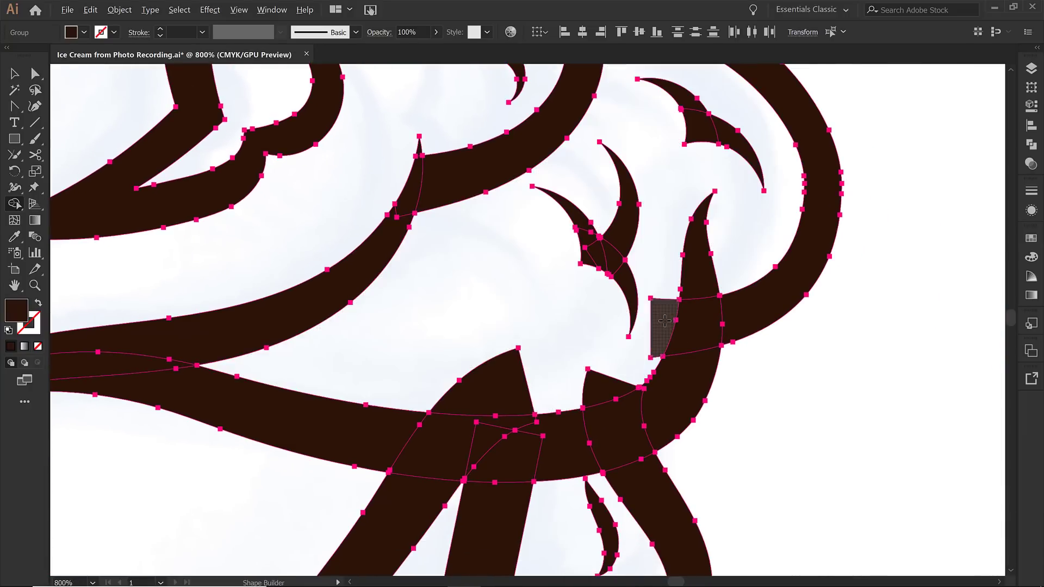
pyautogui.moveTo(666, 287); pyautogui.dragTo(646, 343)
pyautogui.moveTo(608, 380); pyautogui.dragTo(471, 366)
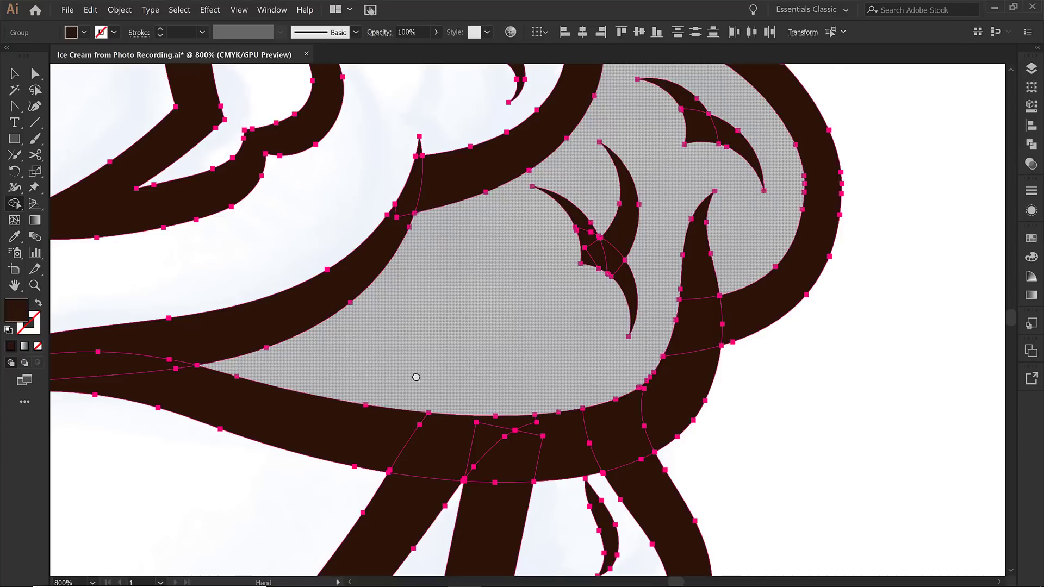
# Remove the outline end protruding into the scoops at the left notch between the middle and bottom scoops.
pyautogui.hscroll(-5, 415, 375)
pyautogui.moveTo(506, 359)
pyautogui.mouseDown()
pyautogui.moveTo(729, 356)
pyautogui.moveTo(759, 236)
pyautogui.moveTo(763, 165)
pyautogui.mouseUp()
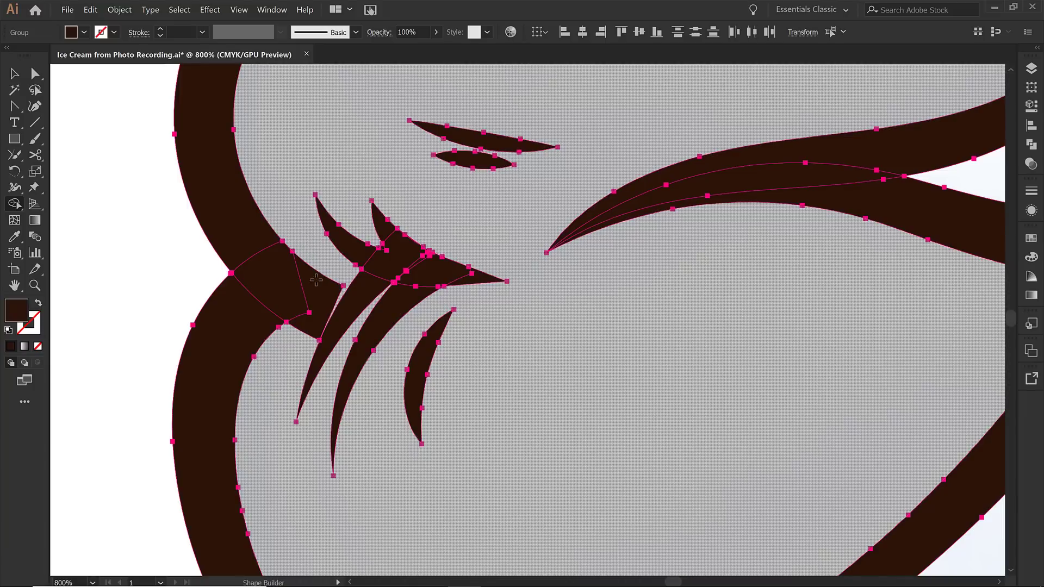
pyautogui.moveTo(316, 279); pyautogui.dragTo(317, 280)
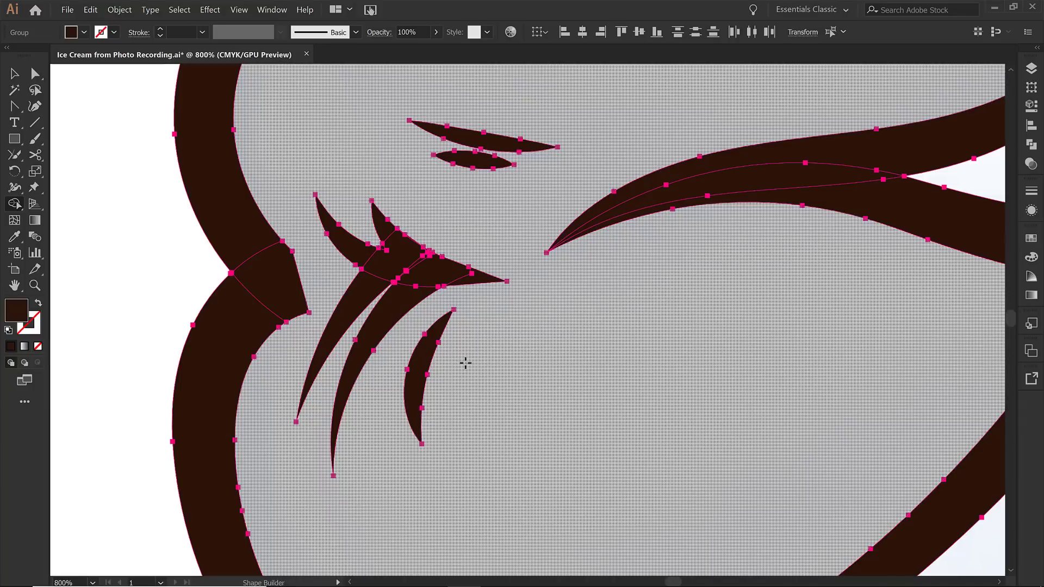
# Trim the left cone edge's end inside the bottom scoop and include the two uppermost waffle lines crossing that scoop in the selection.
pyautogui.hotkey('ctrl', '-')
pyautogui.hotkey('ctrl', '-')
pyautogui.hotkey('ctrl', '-')
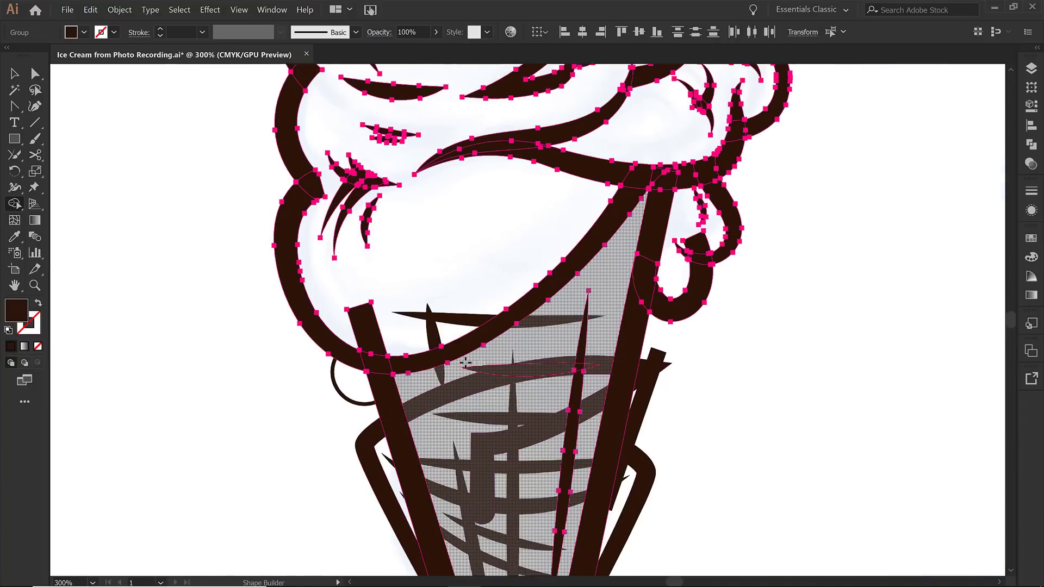
pyautogui.scroll(2, 466, 362)
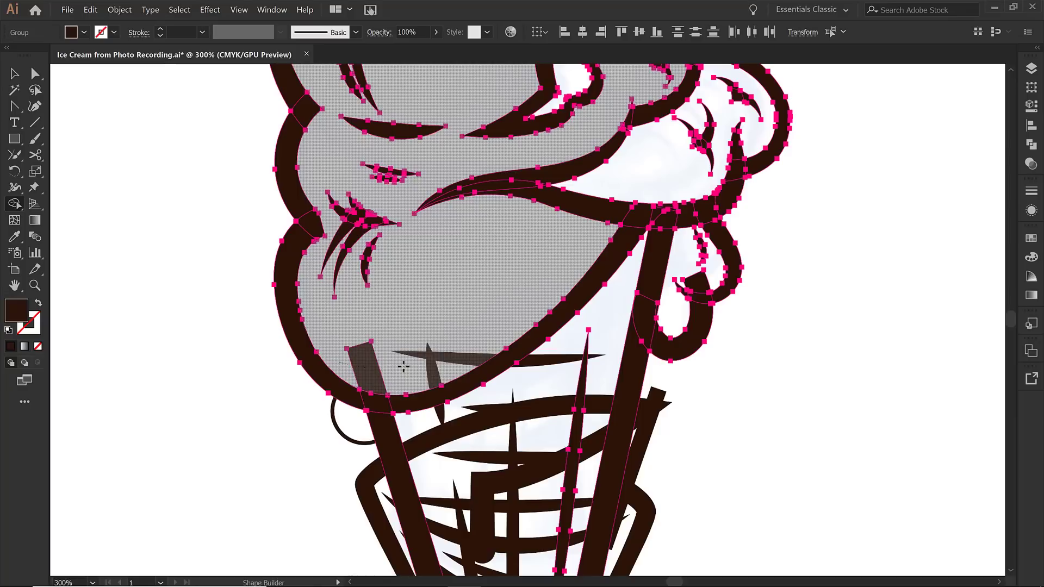
pyautogui.press('z')
pyautogui.scroll(-5, 550, 326)
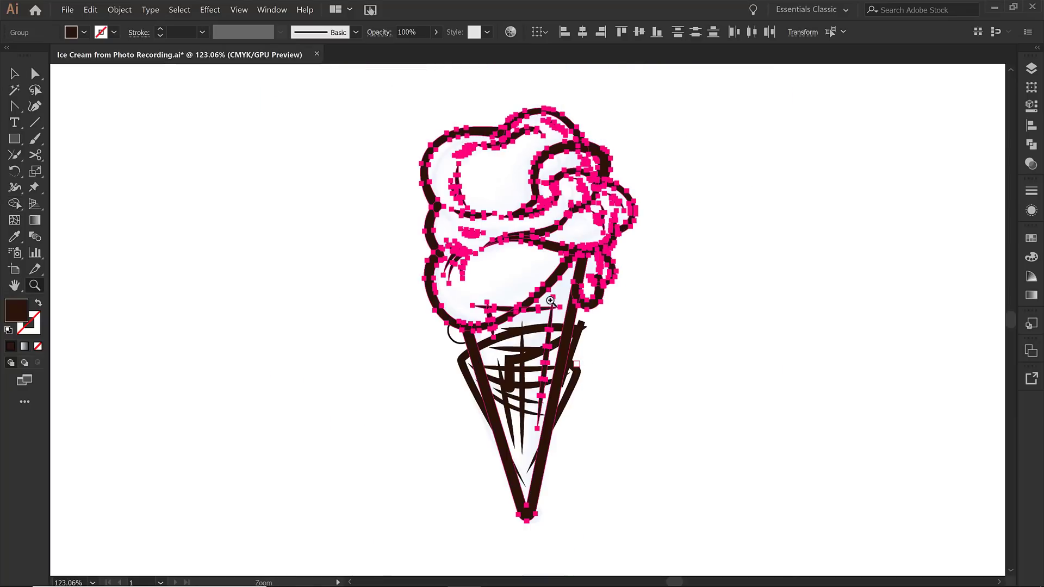
# Unite the self-overlapping outline of the cone's paper wrap, including its inner square corner, into a clean shape with Pathfinder.
pyautogui.press('v')
pyautogui.click(384, 288)
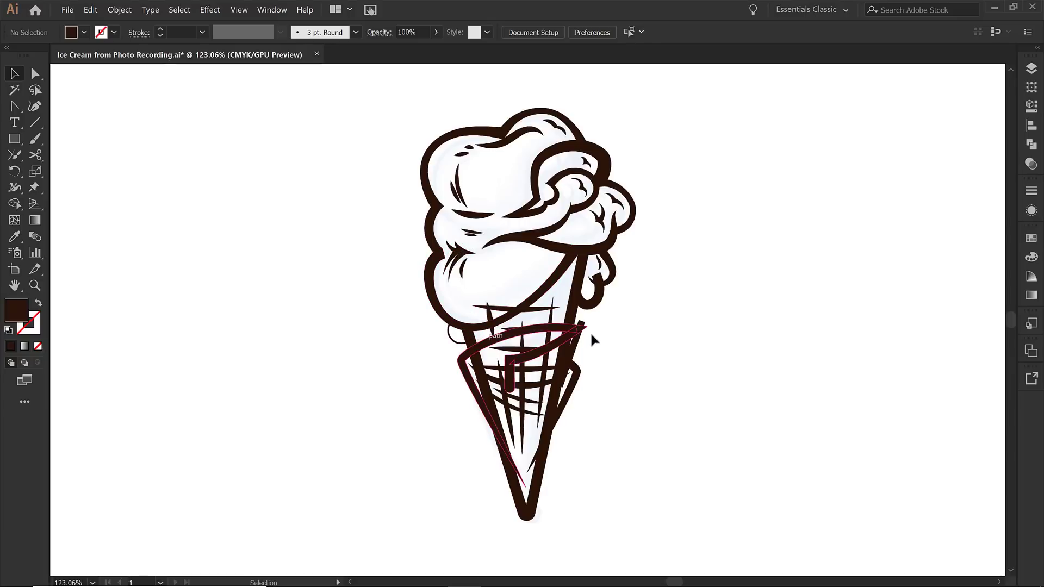
pyautogui.scroll(3, 511, 351)
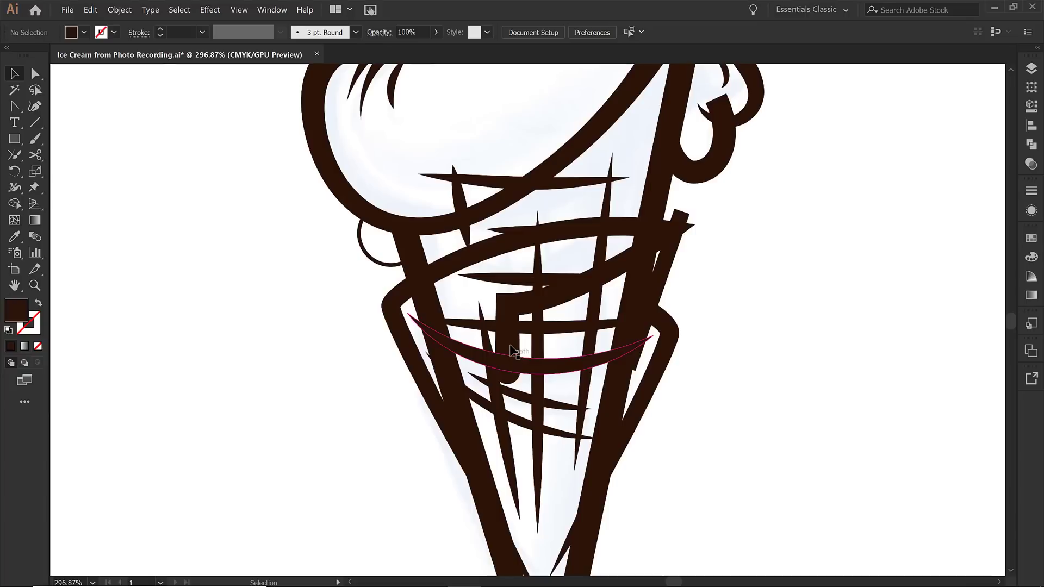
pyautogui.click(511, 351)
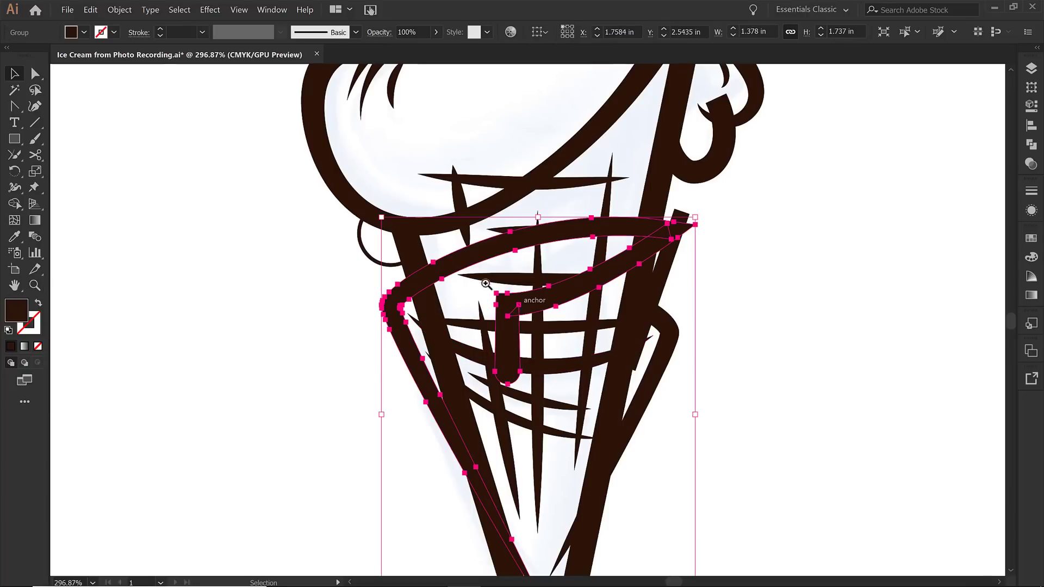
pyautogui.moveTo(486, 284); pyautogui.dragTo(541, 329)
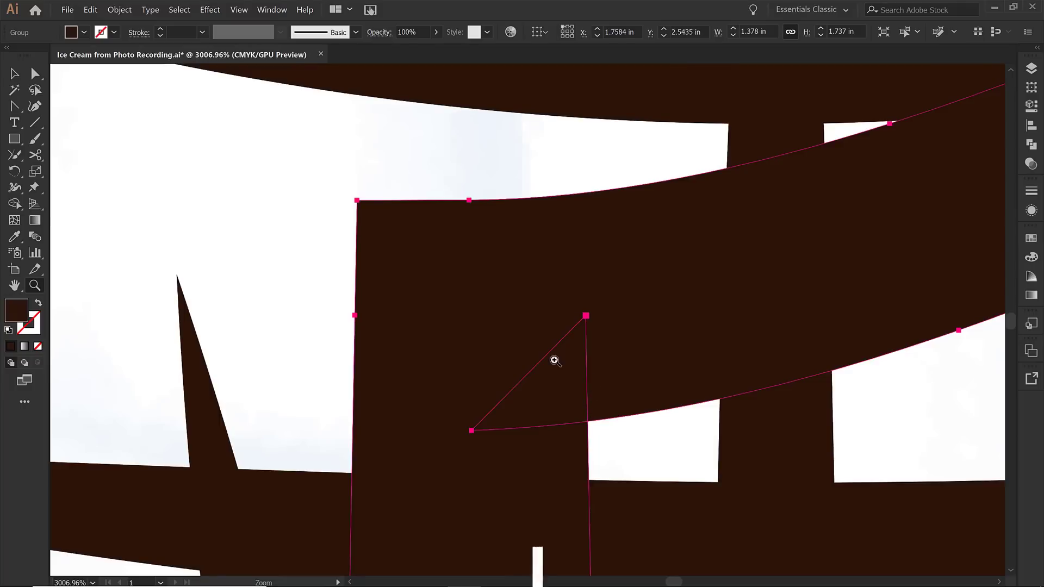
pyautogui.press('v')
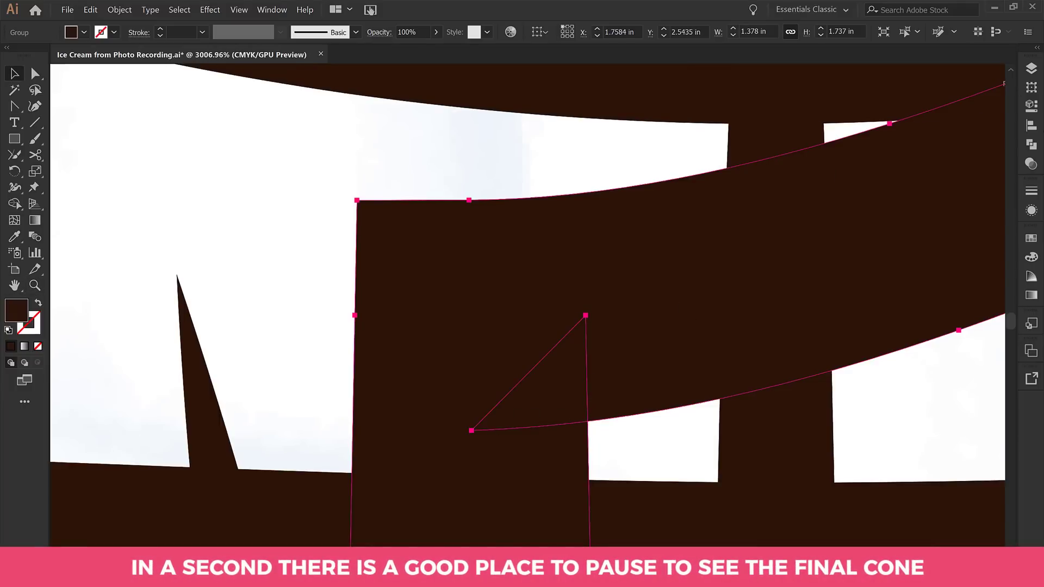
pyautogui.click(1032, 144)
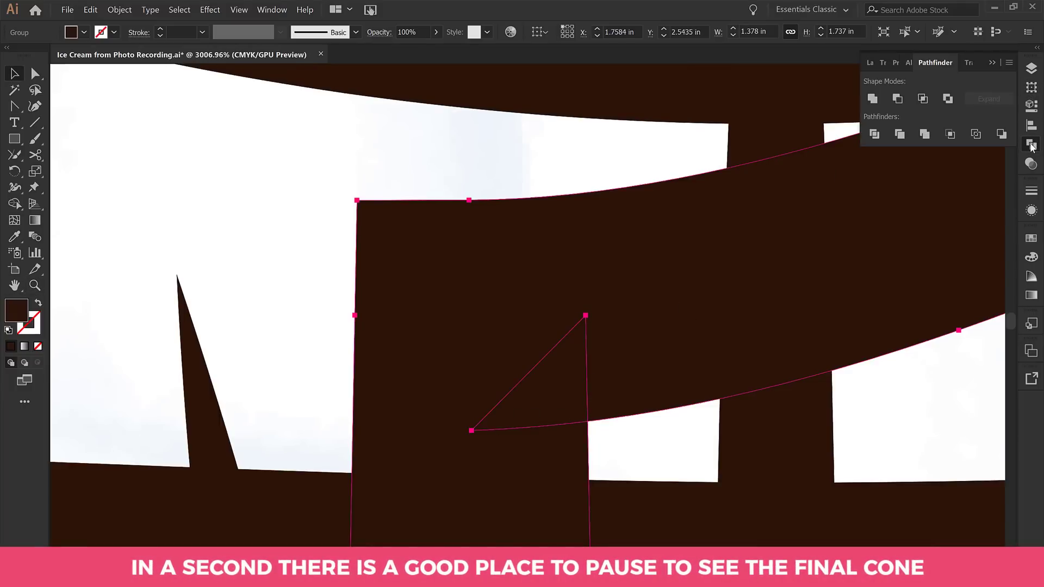
pyautogui.click(271, 10)
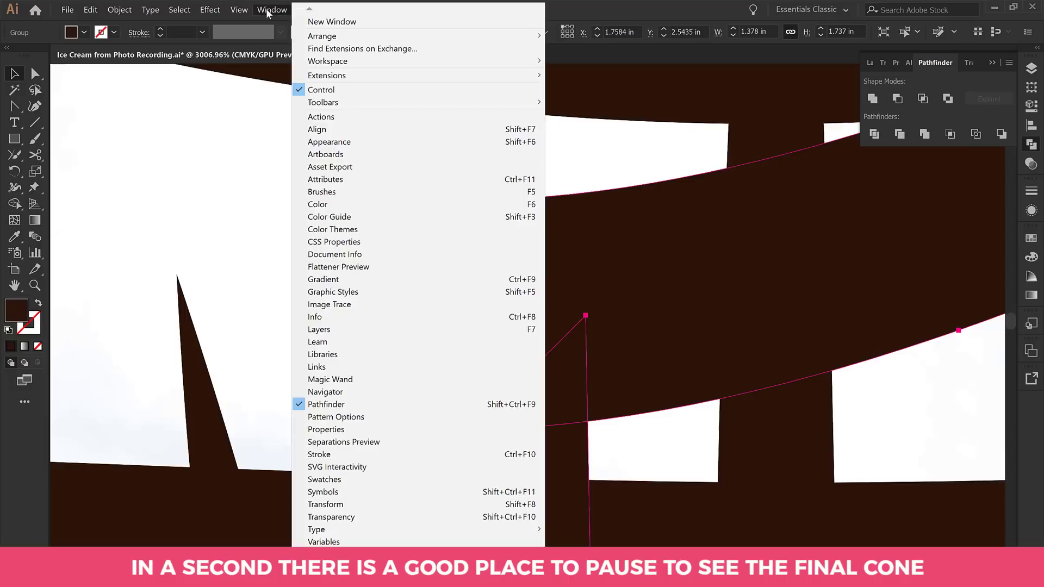
pyautogui.click(872, 99)
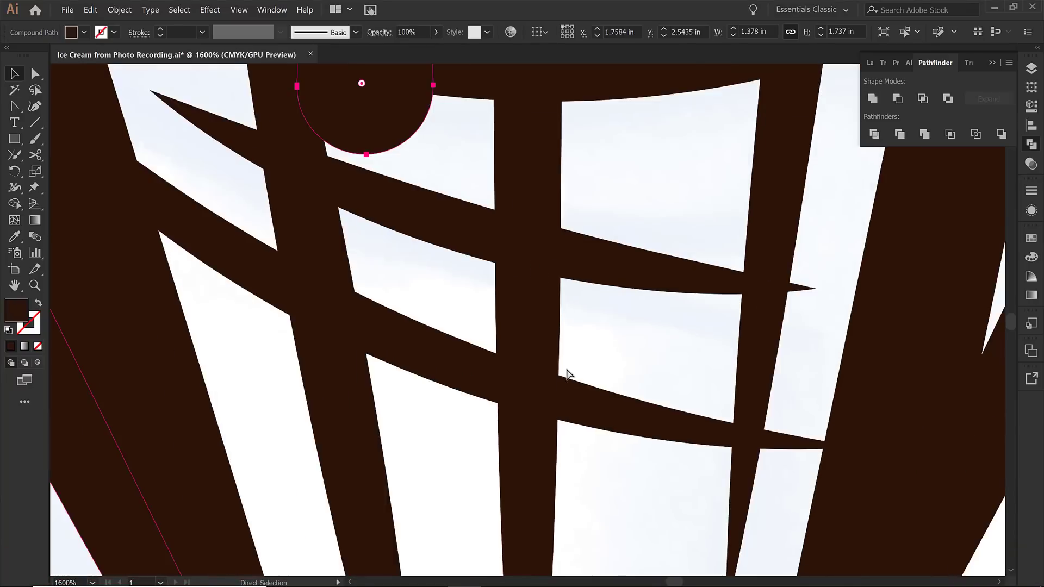
# Add the slanted bar beside the right cone edge to the selection and trim the ends protruding at the wrap's upper right tip.
pyautogui.hotkey('ctrl', '-')
pyautogui.hotkey('ctrl', '-')
pyautogui.hotkey('ctrl', '-')
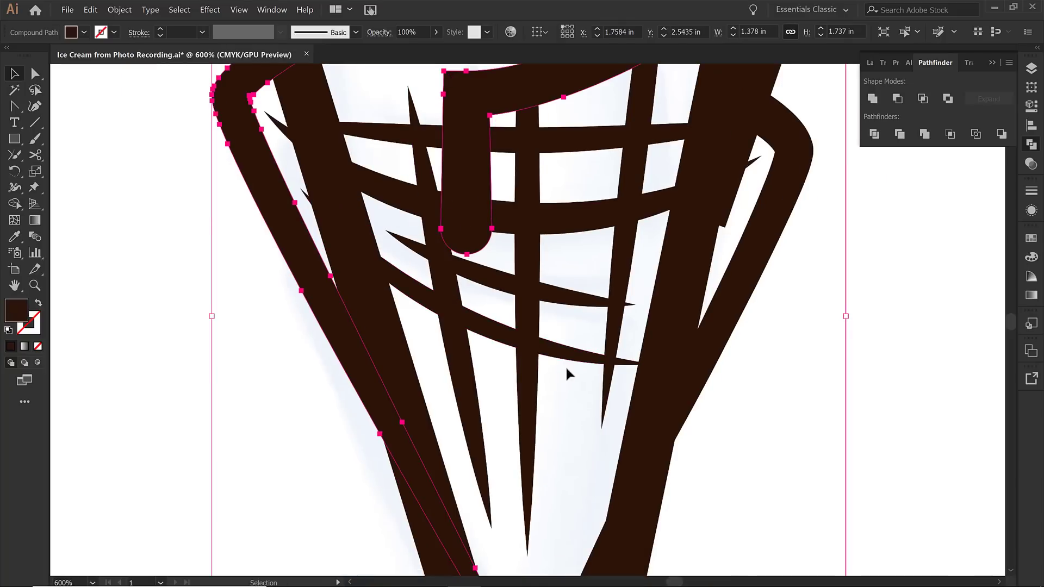
pyautogui.scroll(4, 567, 374)
pyautogui.scroll(2, 567, 374)
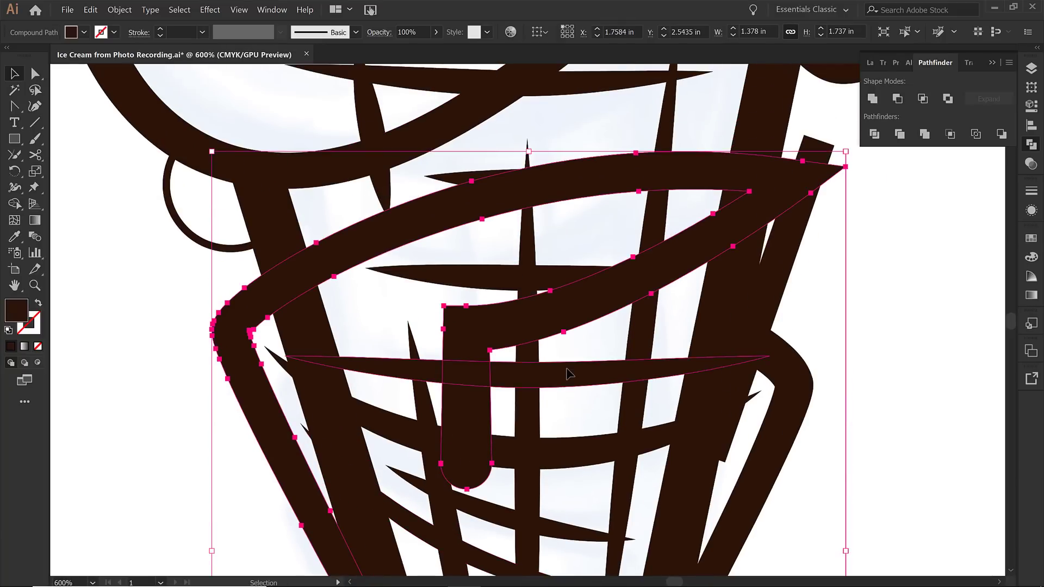
pyautogui.keyDown('shift'); pyautogui.click(804, 223); pyautogui.keyUp('shift')
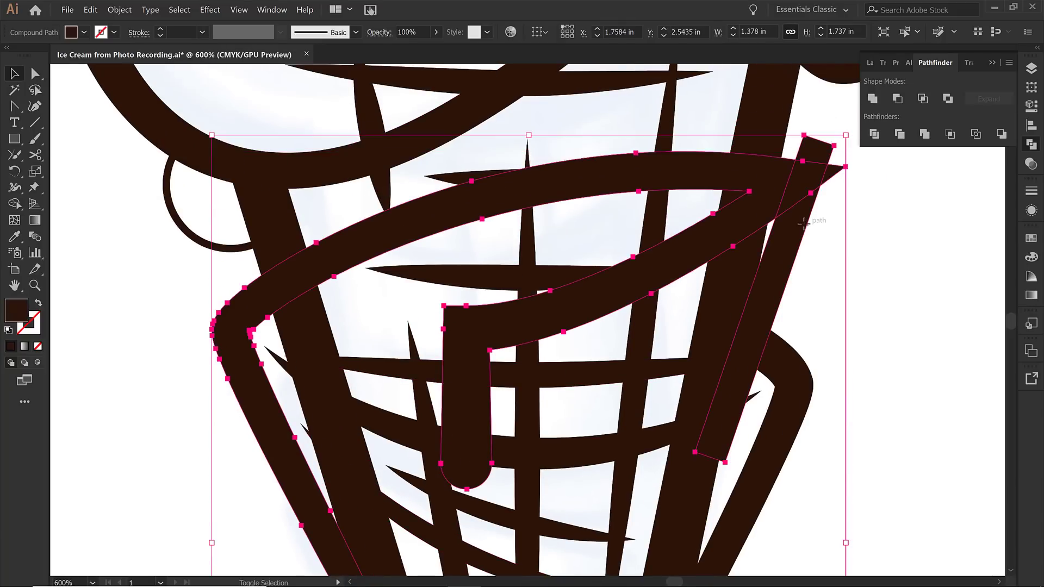
pyautogui.hotkey('shift', 'm')
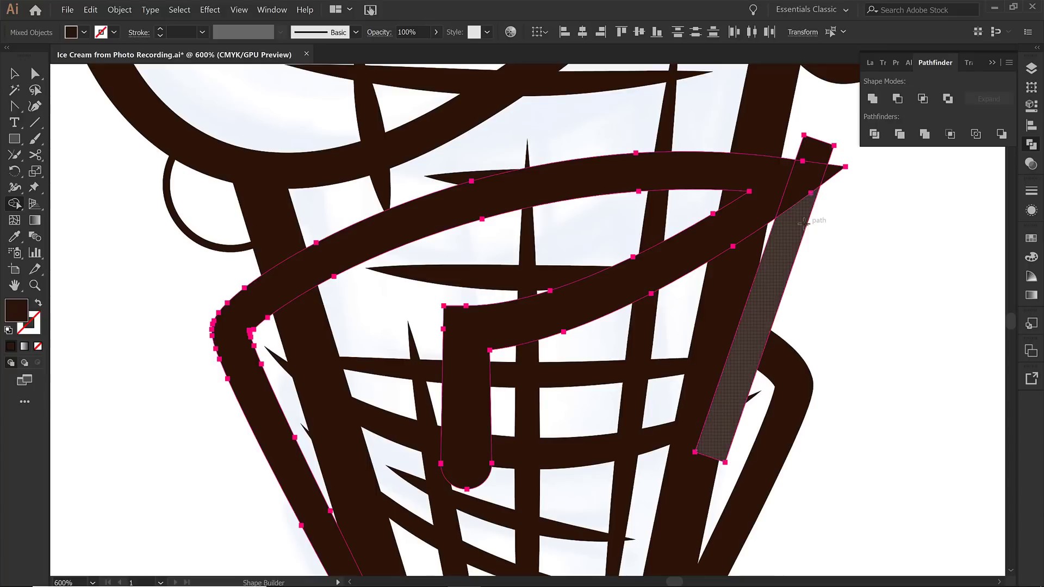
pyautogui.keyDown('alt'); pyautogui.click(831, 173); pyautogui.keyUp('alt')
pyautogui.keyDown('alt'); pyautogui.click(818, 148); pyautogui.keyUp('alt')
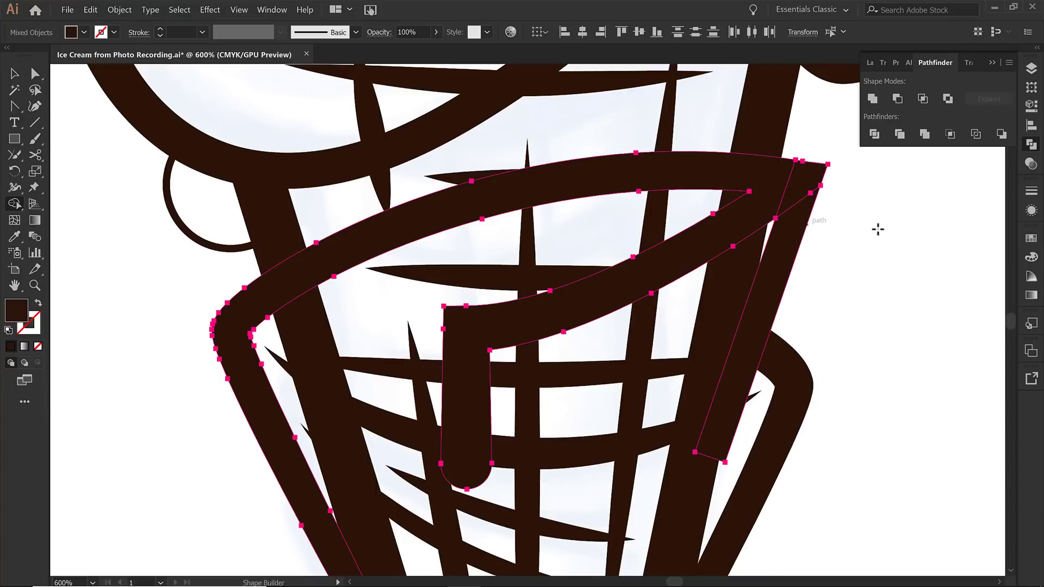
# Deselect the artwork and save the document.
pyautogui.scroll(2, 874, 233)
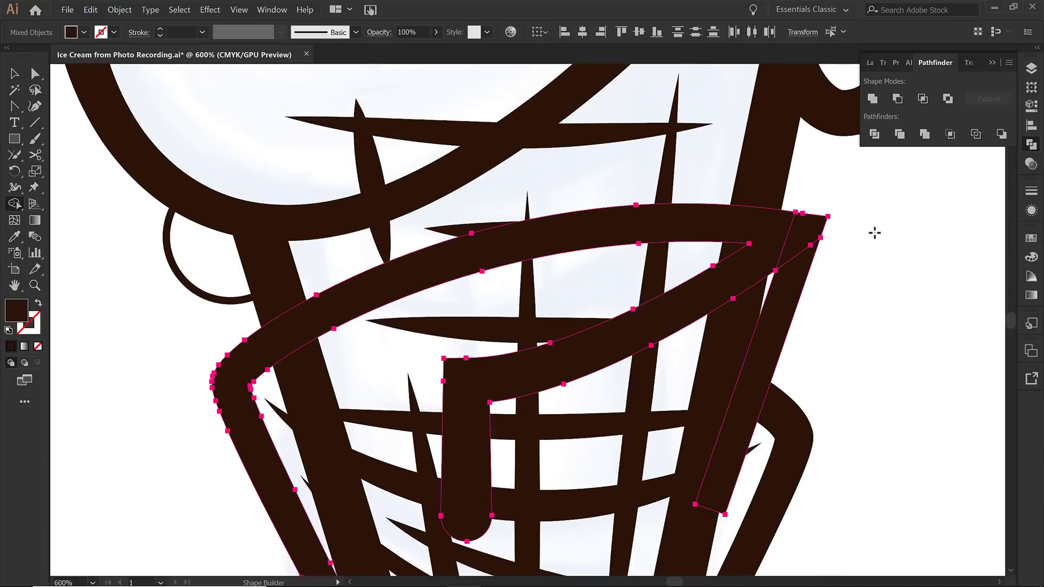
pyautogui.scroll(2, 874, 233)
pyautogui.scroll(-2, 676, 270)
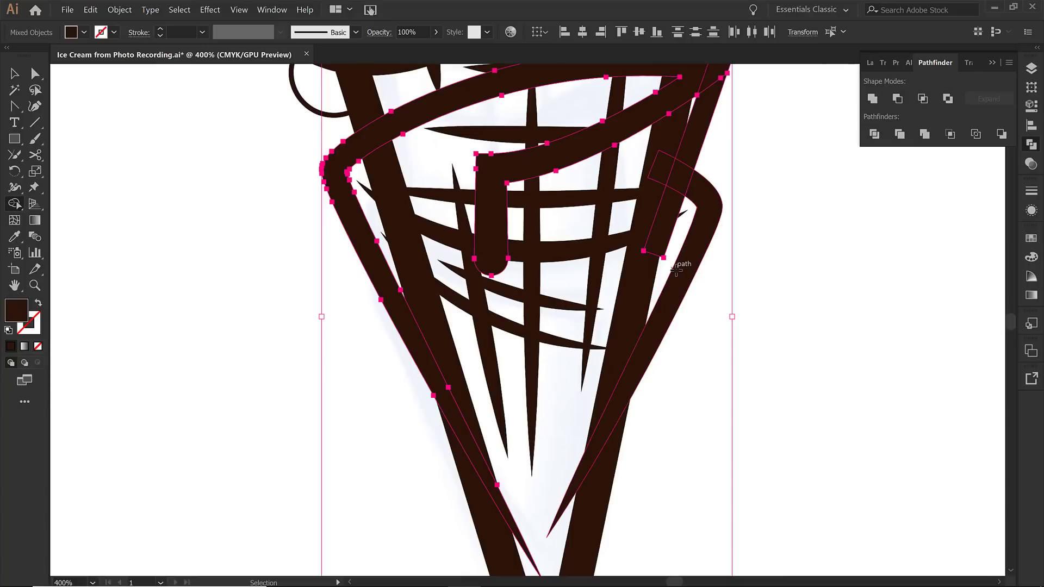
pyautogui.scroll(2, 675, 270)
pyautogui.scroll(3, 676, 270)
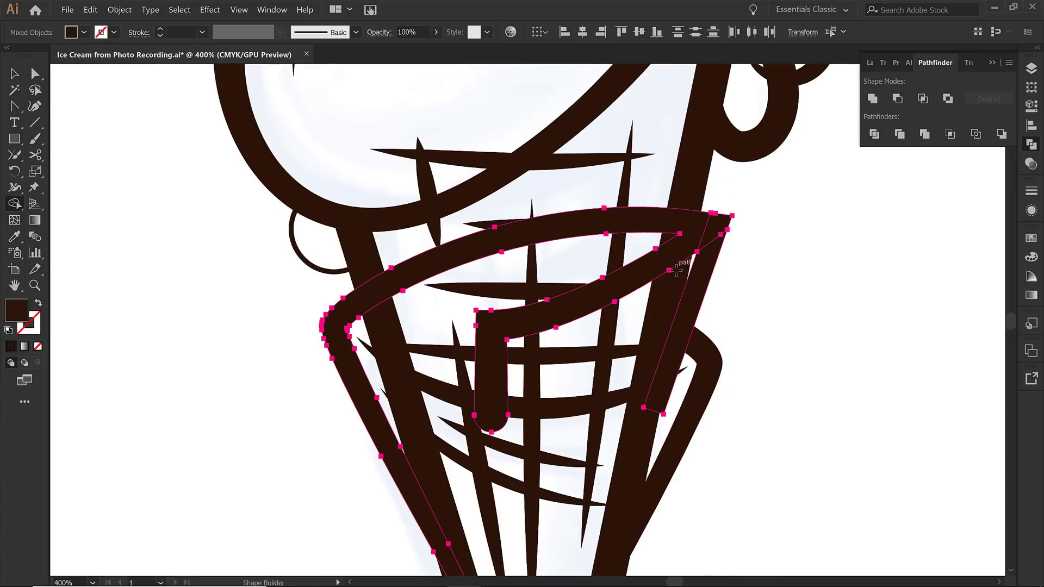
pyautogui.press('v')
pyautogui.hotkey('ctrl', '0')
pyautogui.click(694, 376)
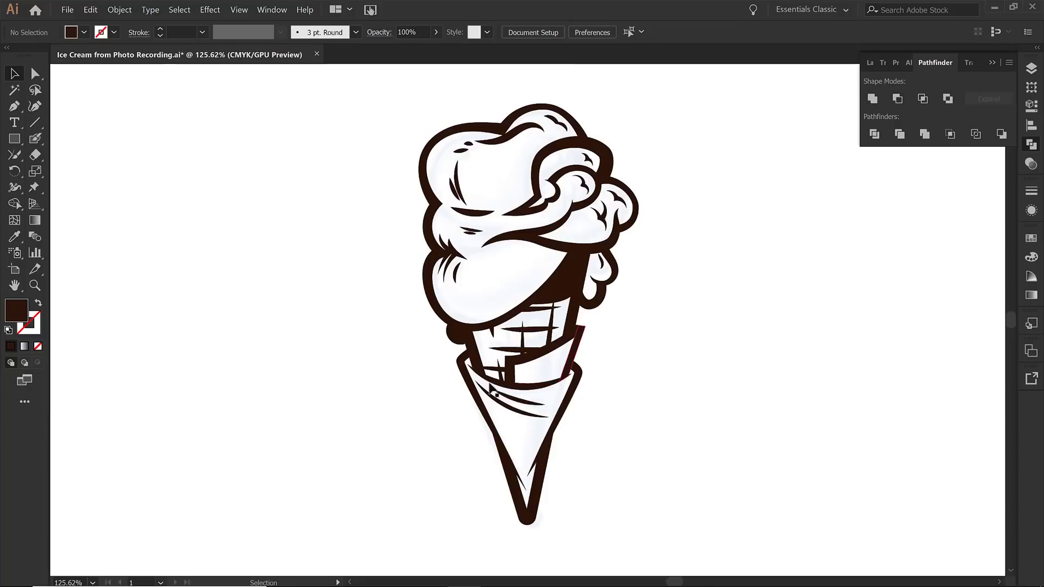
pyautogui.click(67, 10)
pyautogui.click(95, 105)
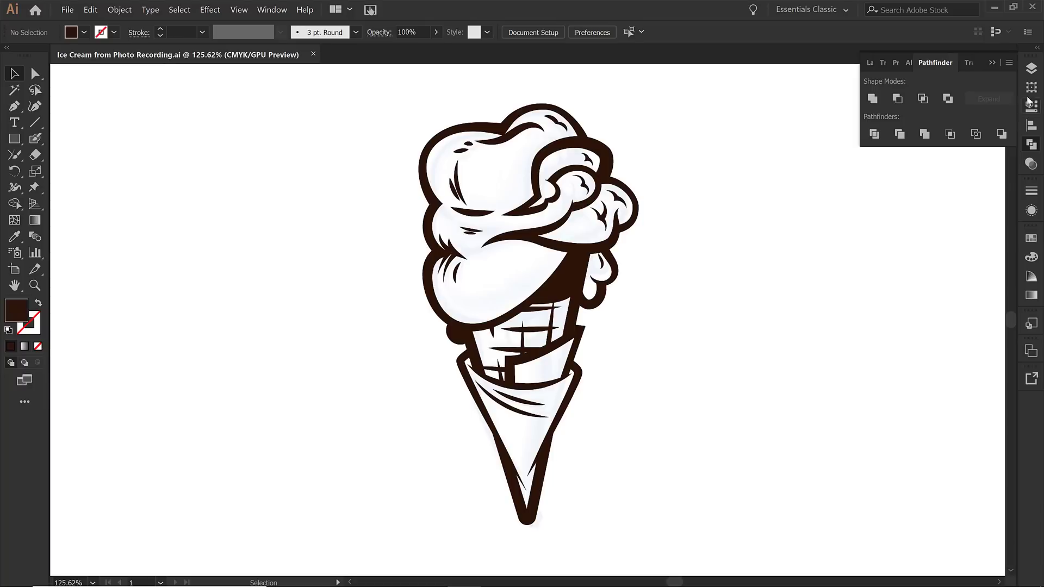
# Hide the bottom layer holding the faded ice cream reference photo.
pyautogui.click(1031, 68)
pyautogui.scroll(-1, 892, 220)
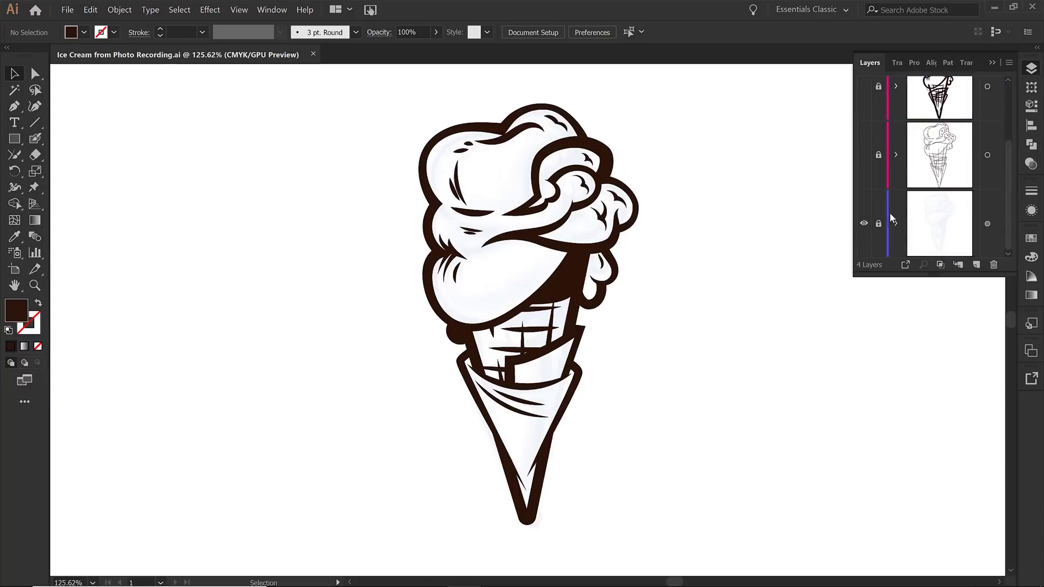
pyautogui.click(864, 224)
pyautogui.click(863, 224)
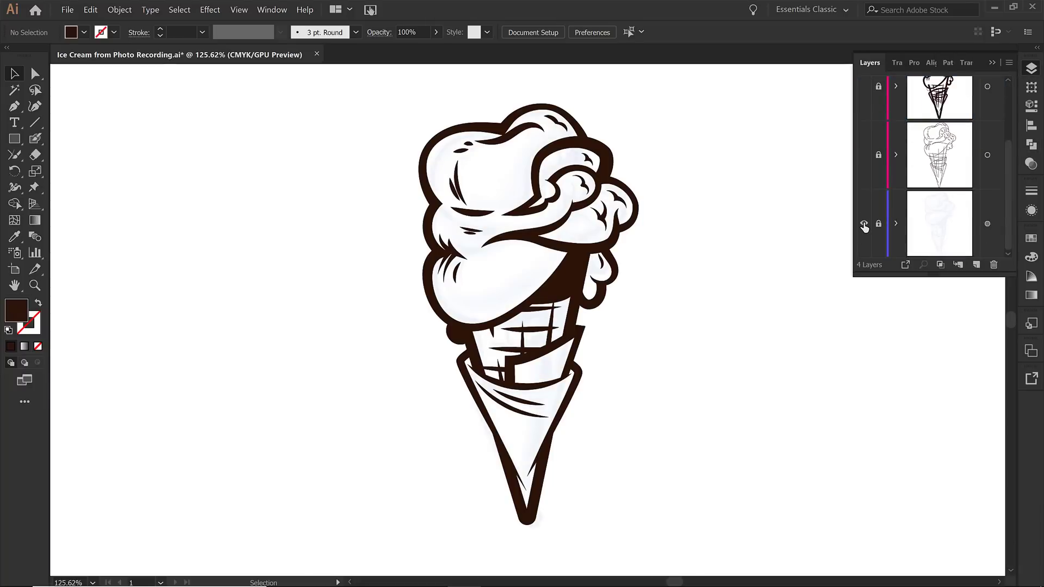
pyautogui.click(864, 224)
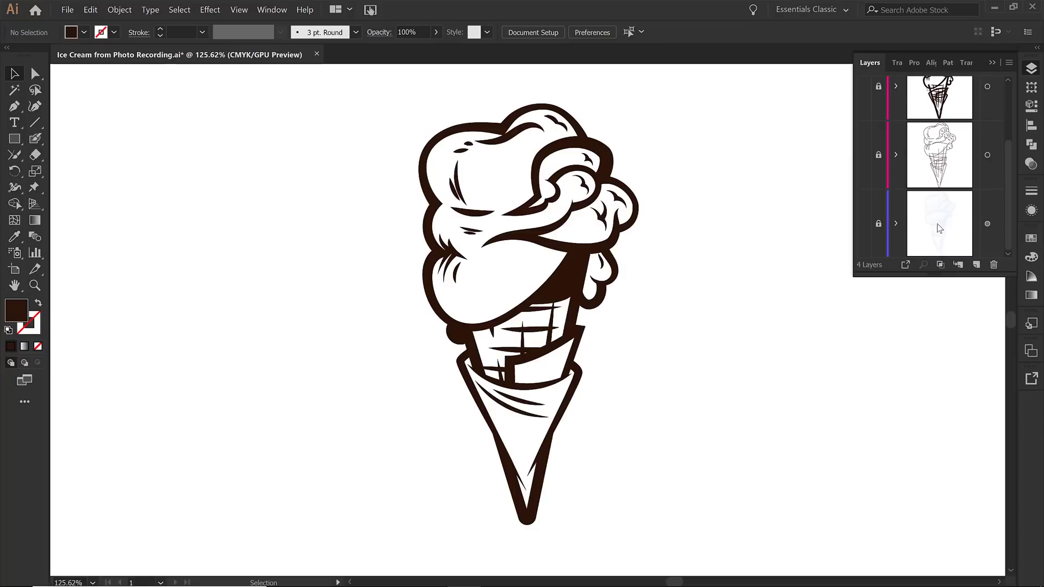
# Duplicate the trimmed line art layer, then lock and hide the lower copy as a backup.
pyautogui.scroll(3, 946, 144)
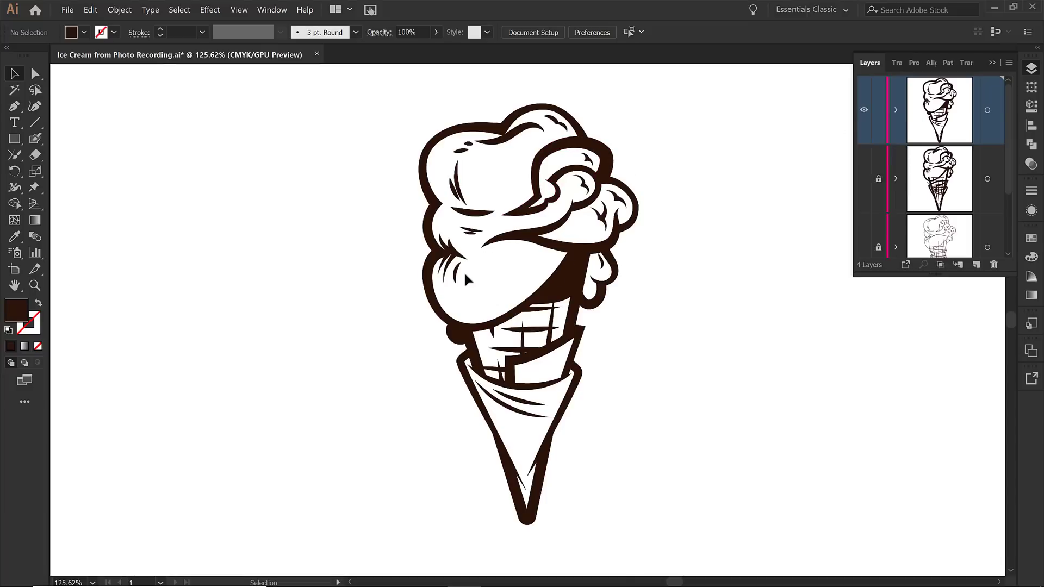
pyautogui.scroll(5, 464, 271)
pyautogui.hotkey('ctrl', 'a')
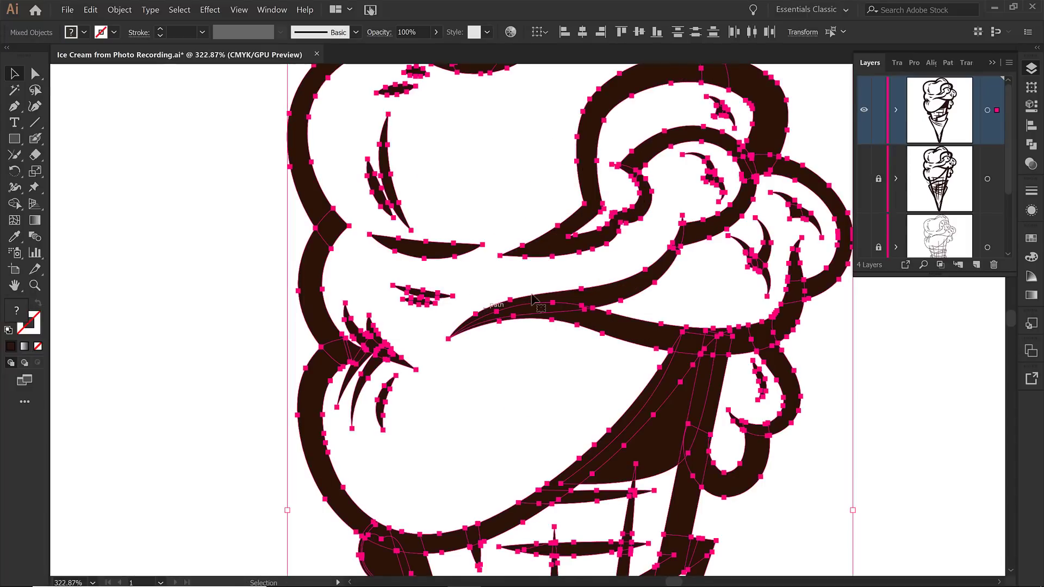
pyautogui.click(1009, 62)
pyautogui.click(906, 99)
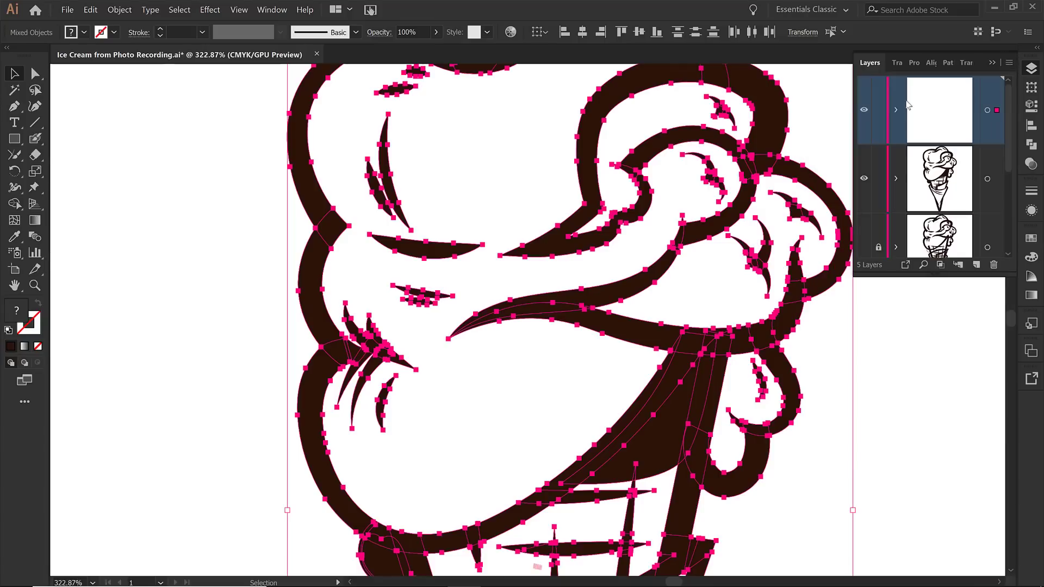
pyautogui.click(879, 178)
pyautogui.click(239, 216)
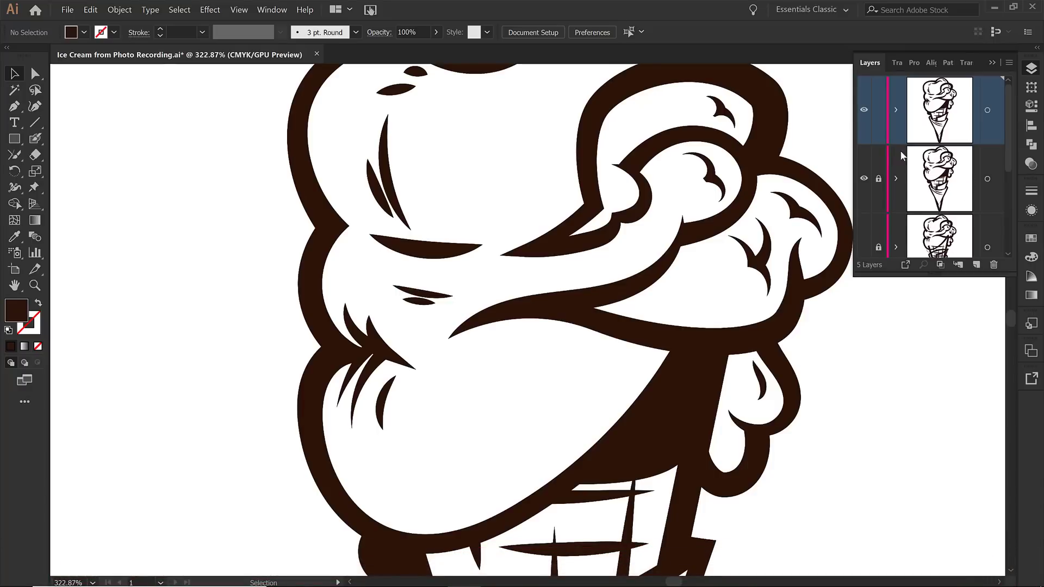
pyautogui.click(865, 179)
# Unite all the line art on the top layer into one shape with Pathfinder and deselect it.
pyautogui.click(987, 110)
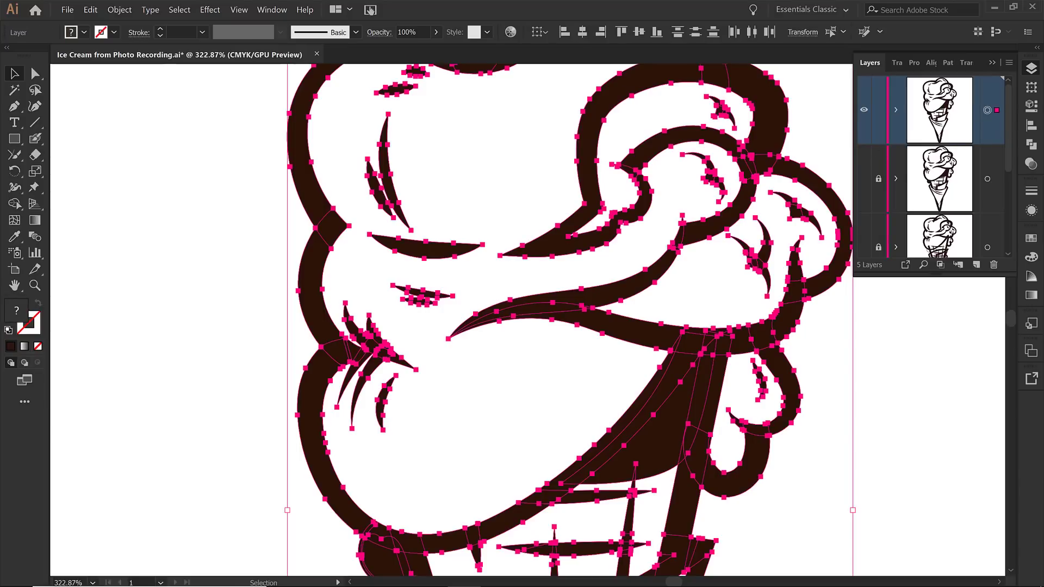
pyautogui.click(1031, 127)
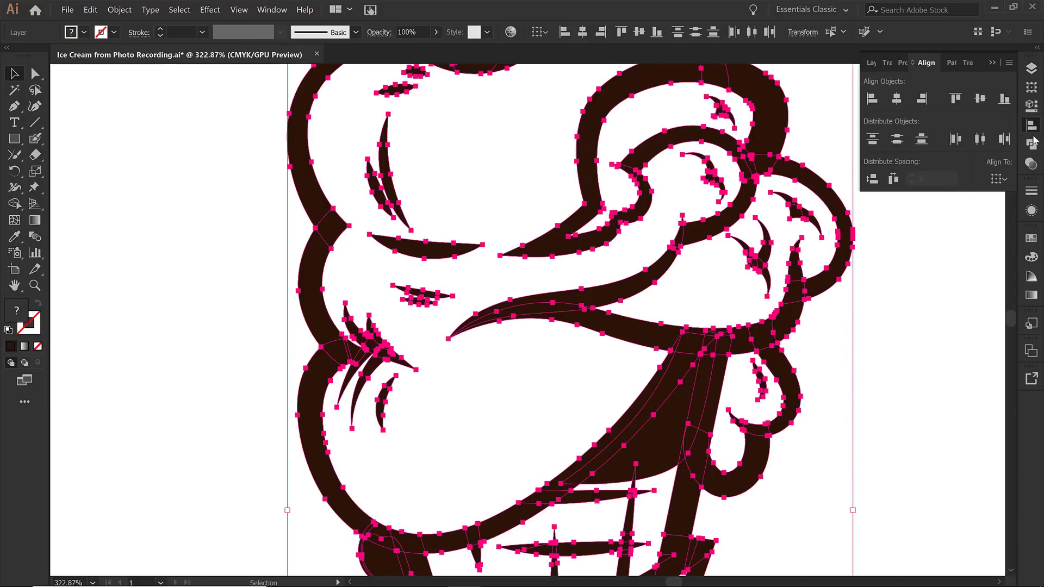
pyautogui.click(1033, 143)
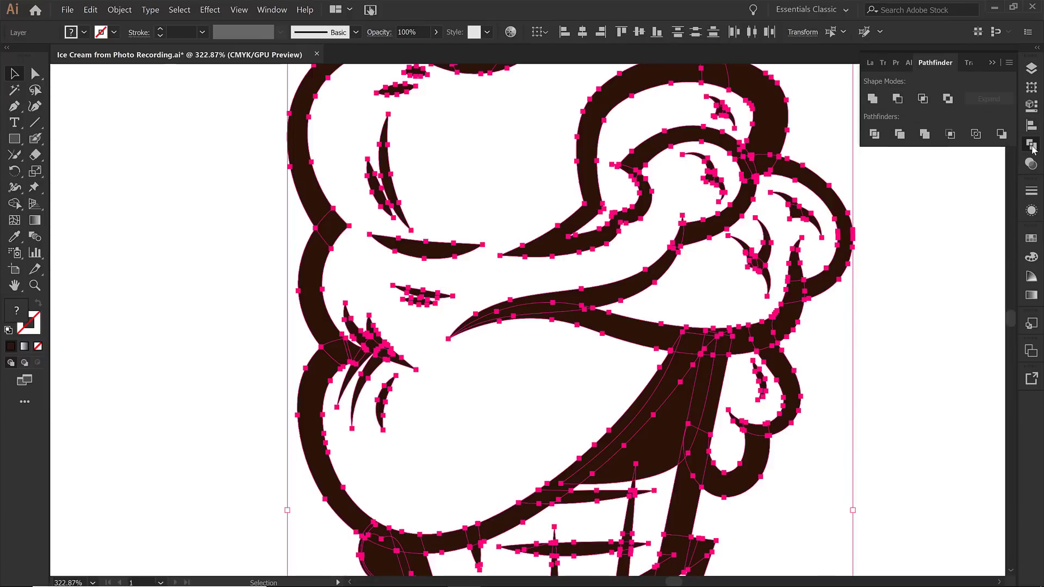
pyautogui.click(872, 98)
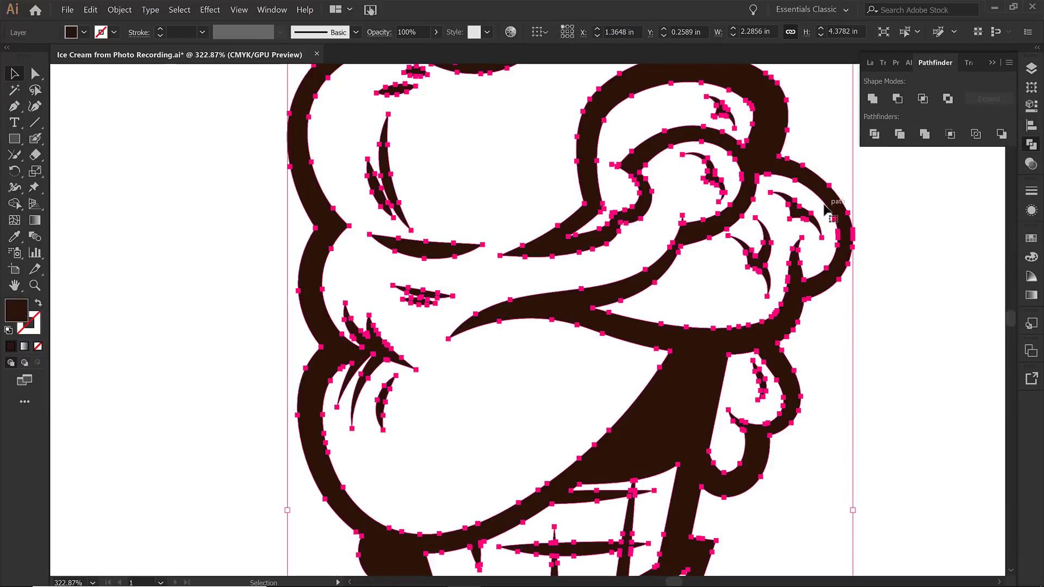
pyautogui.scroll(-1, 827, 210)
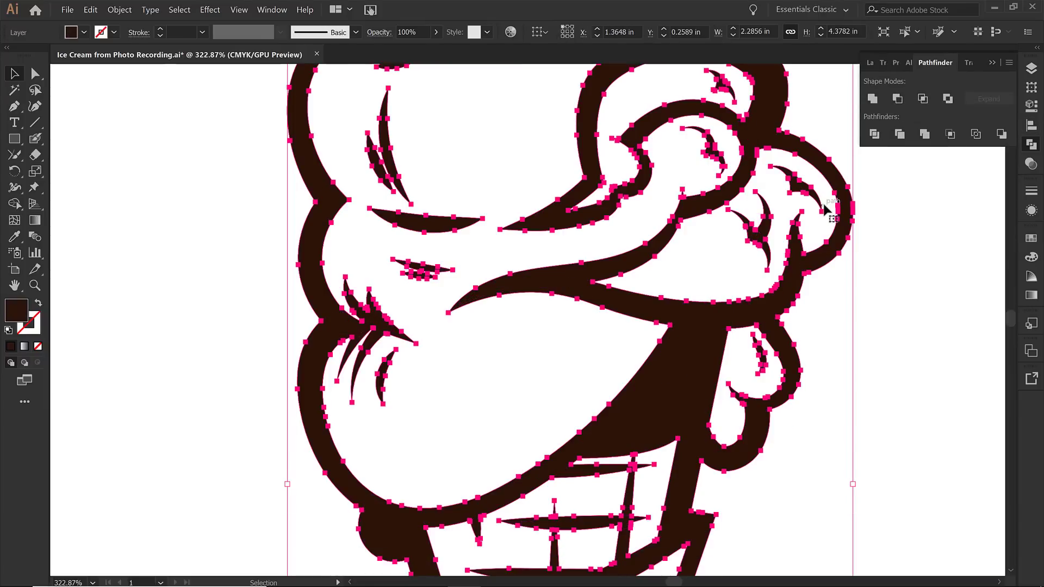
pyautogui.click(900, 298)
# Select all the united line art and make it a Live Paint group, with the colour swatches open.
pyautogui.scroll(-5, 901, 298)
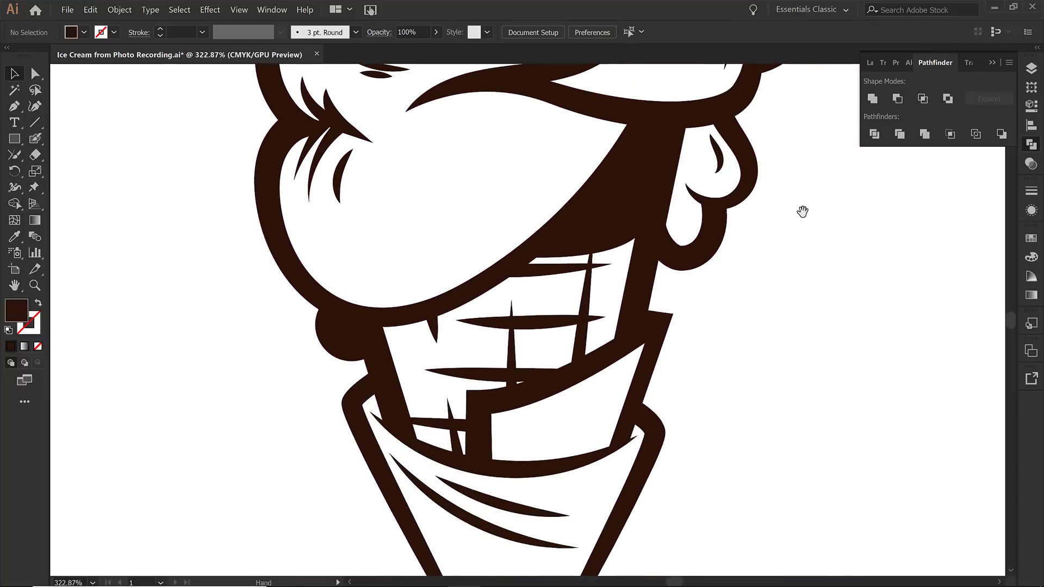
pyautogui.click(1031, 238)
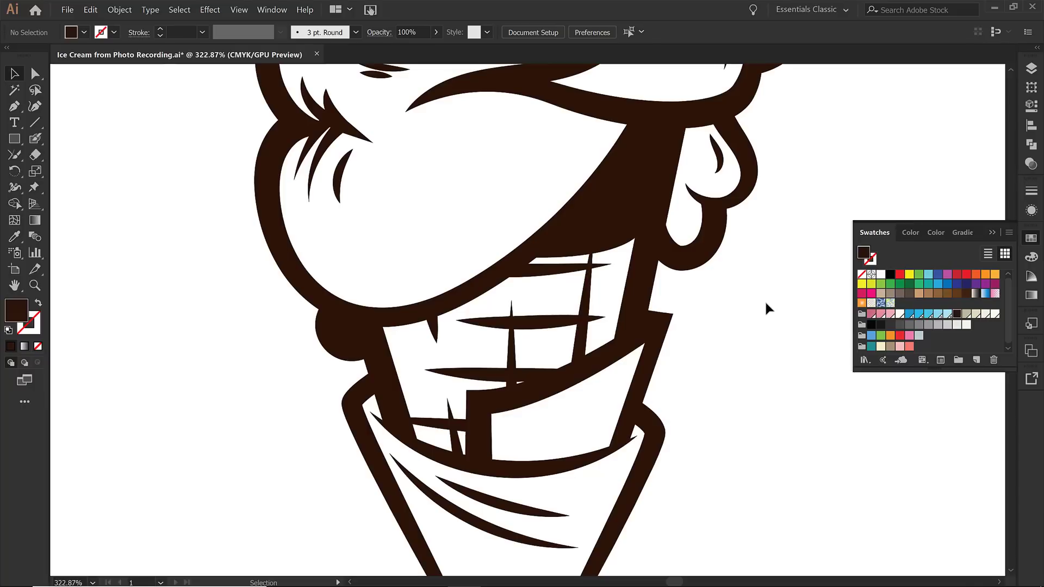
pyautogui.scroll(1, 766, 304)
pyautogui.hotkey('ctrl', 'a')
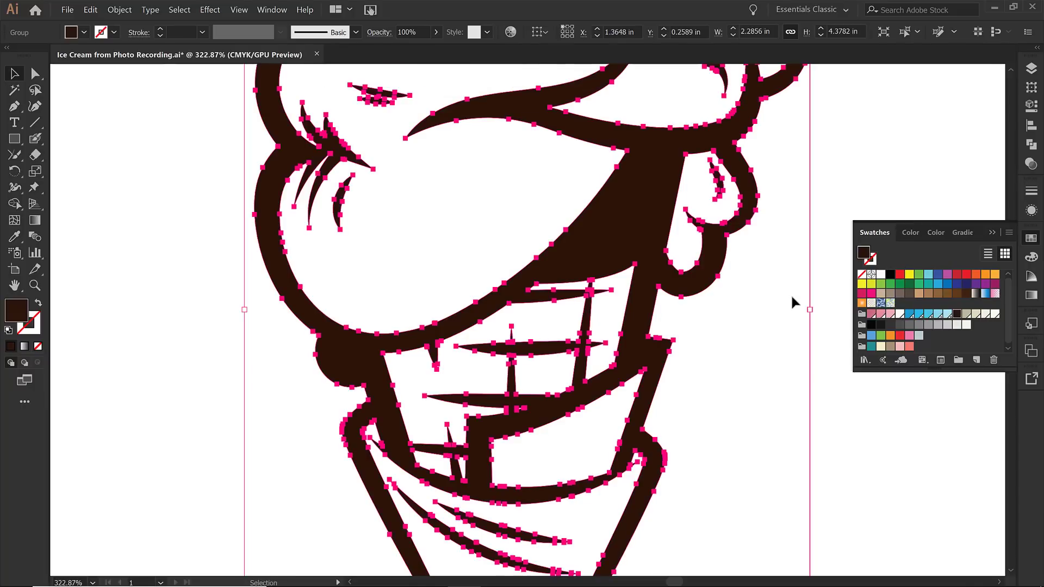
pyautogui.moveTo(548, 158); pyautogui.dragTo(581, 334)
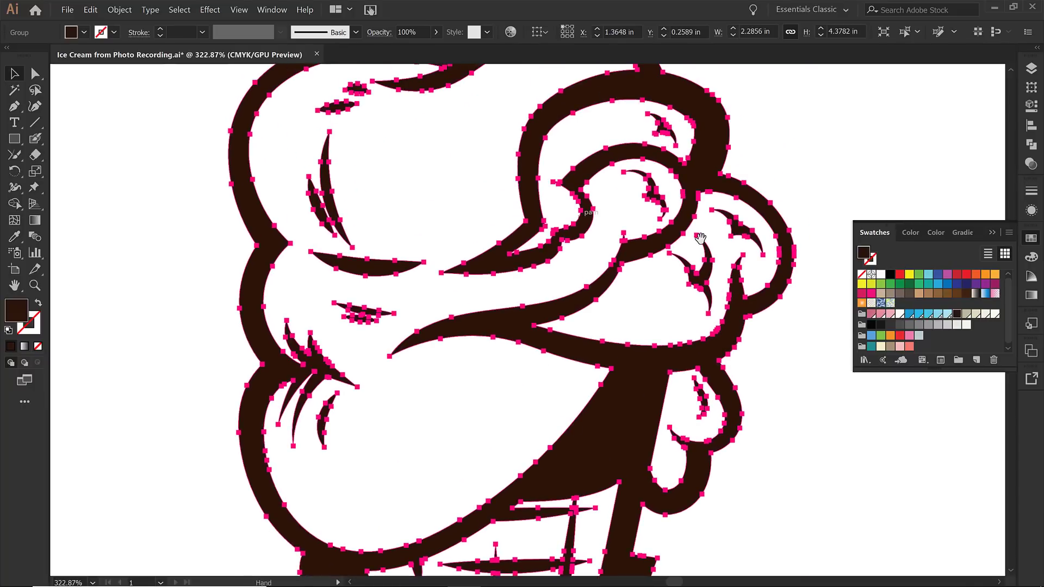
pyautogui.moveTo(576, 237); pyautogui.dragTo(602, 306)
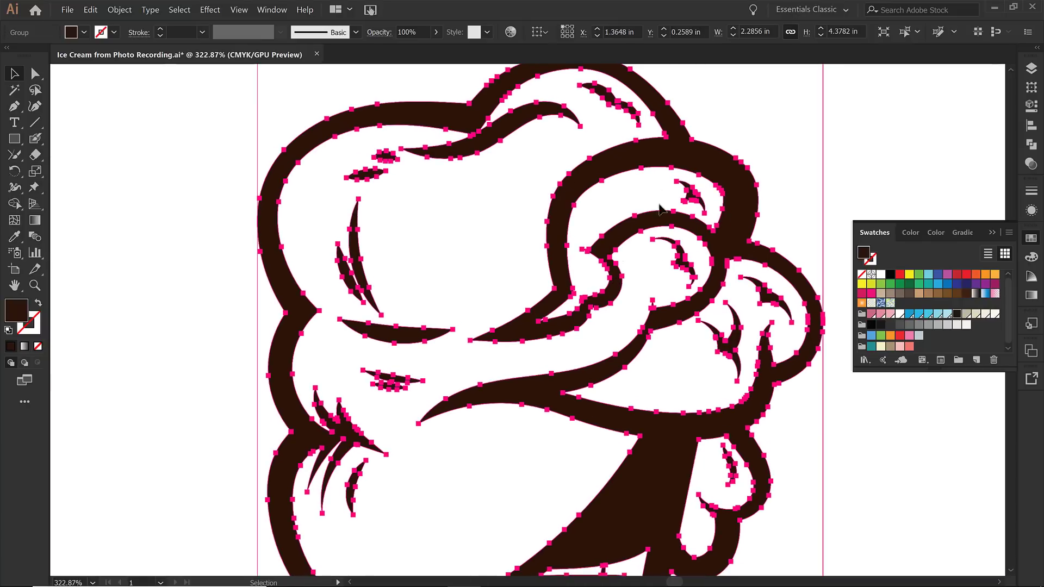
pyautogui.scroll(-10, 635, 271)
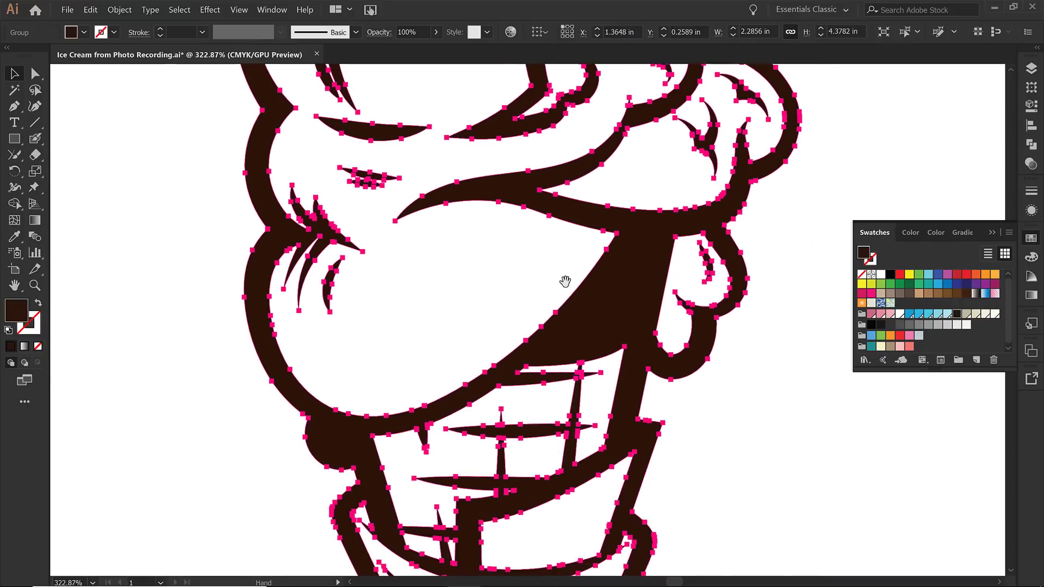
pyautogui.scroll(-5, 541, 244)
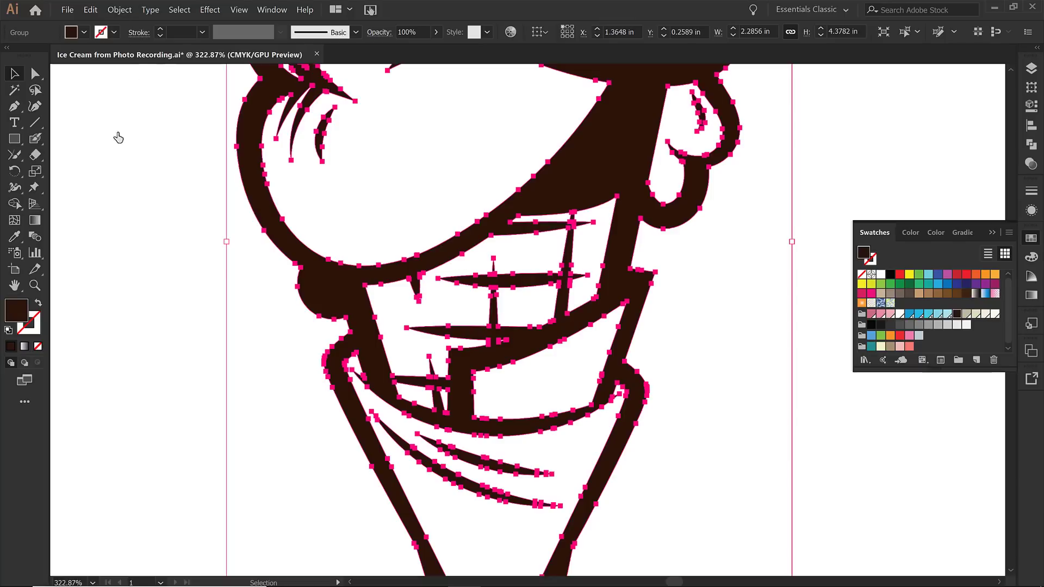
pyautogui.click(120, 10)
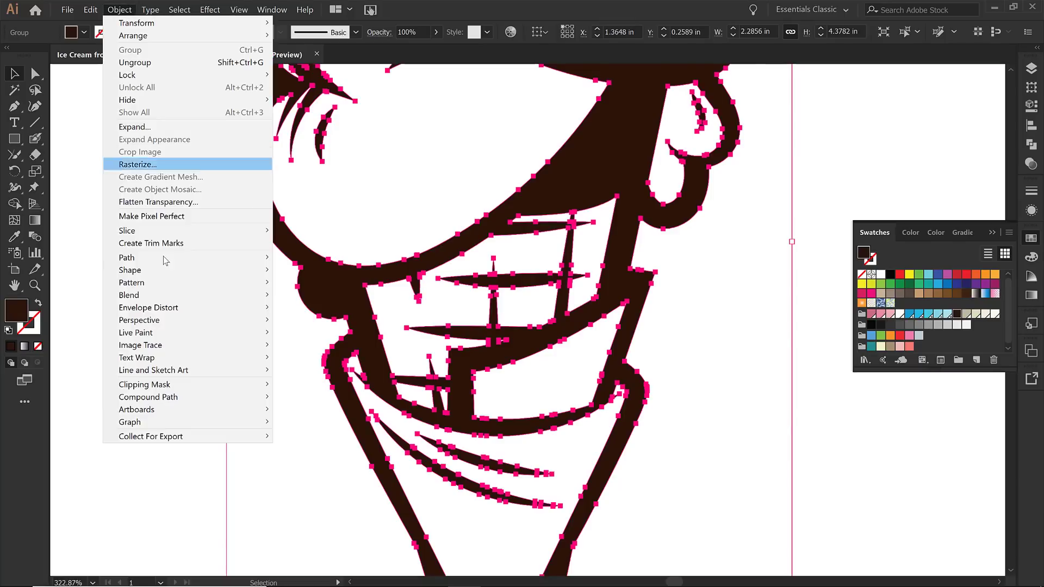
pyautogui.moveTo(161, 338)
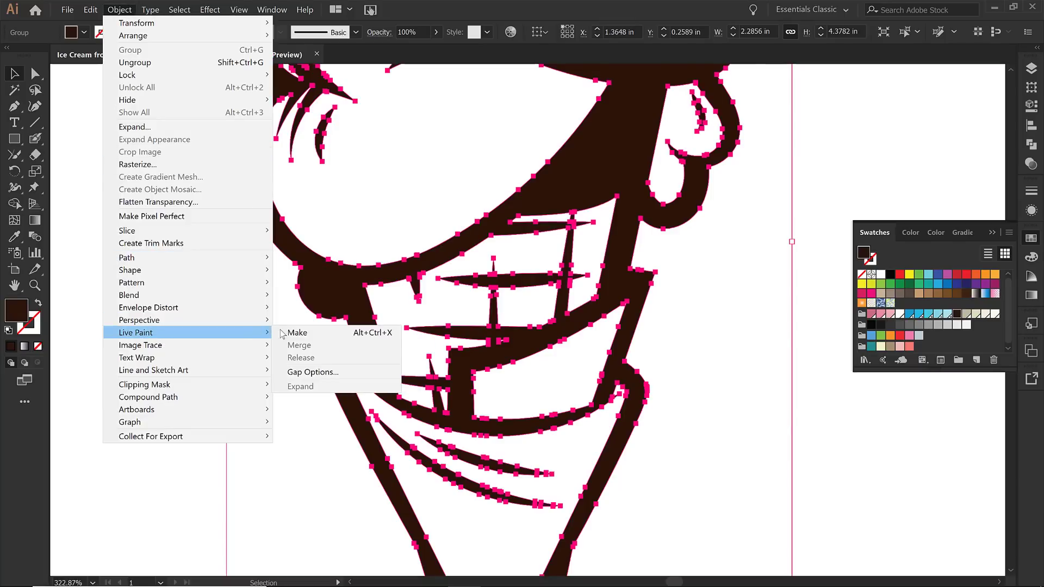
pyautogui.click(297, 334)
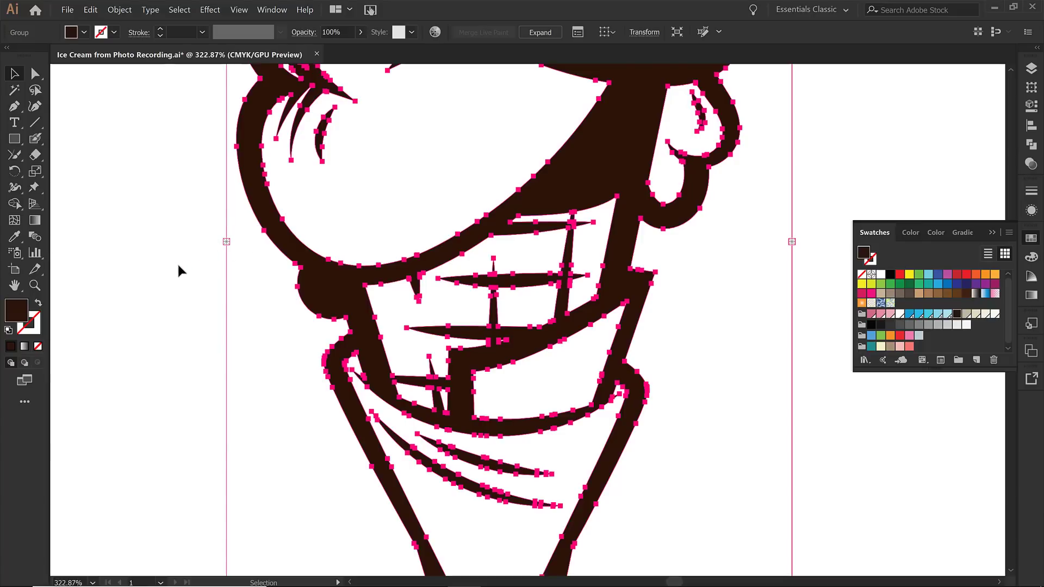
# Fill the large ice cream scoop area with the light pink swatch using the Live Paint Bucket.
pyautogui.click(18, 206)
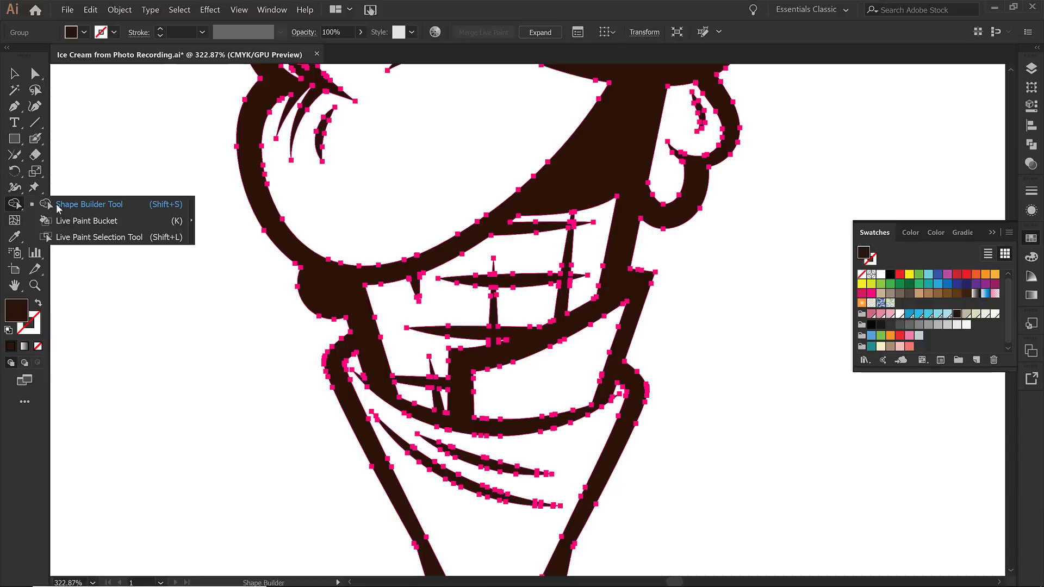
pyautogui.click(90, 204)
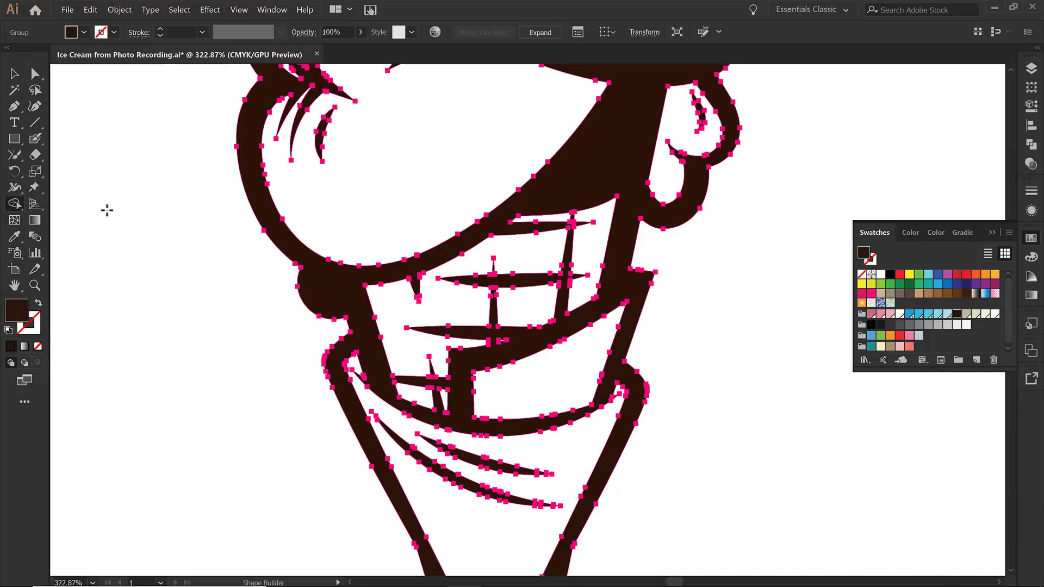
pyautogui.click(14, 205)
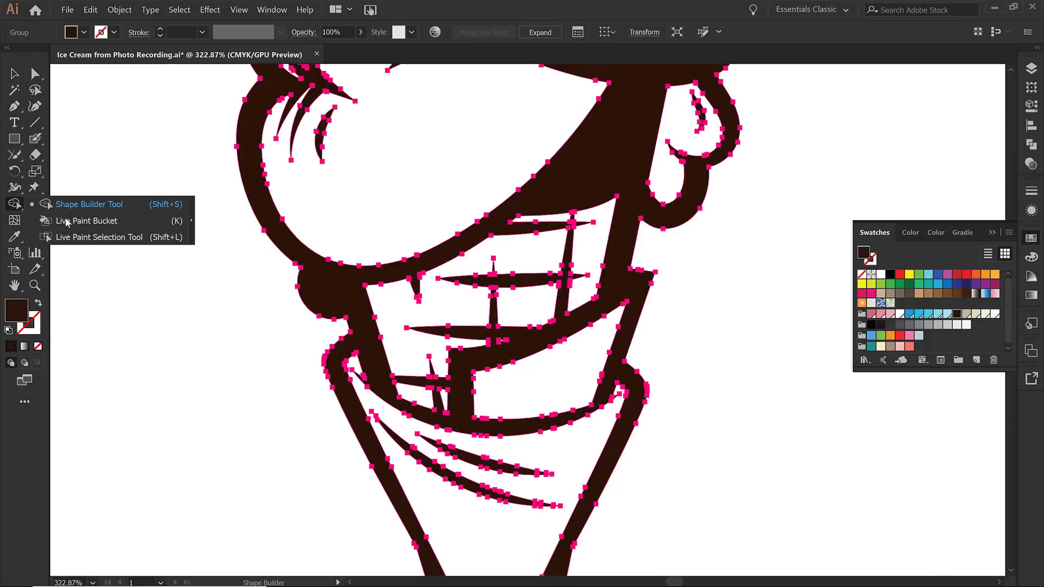
pyautogui.click(125, 220)
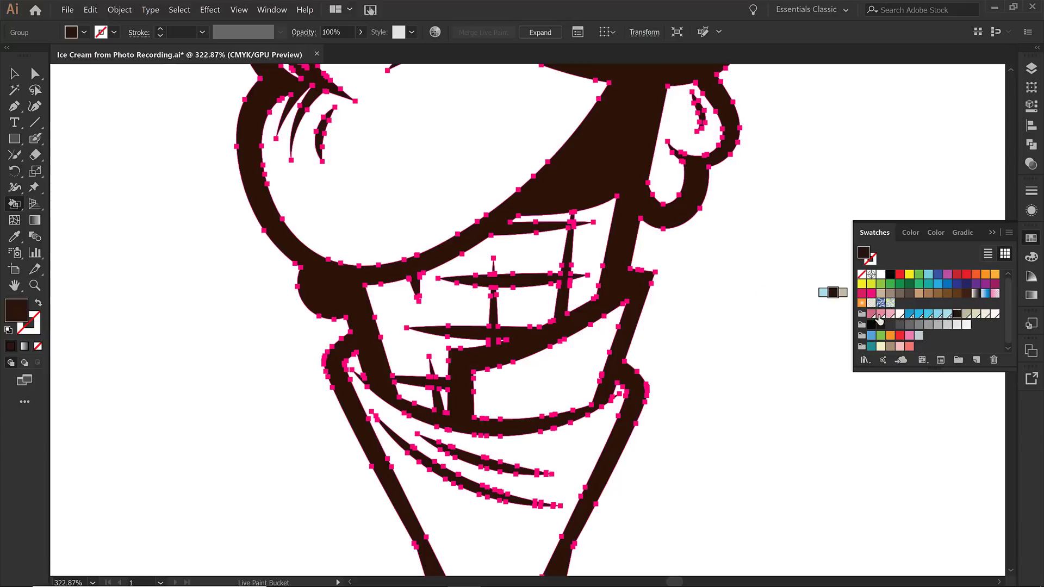
pyautogui.click(891, 314)
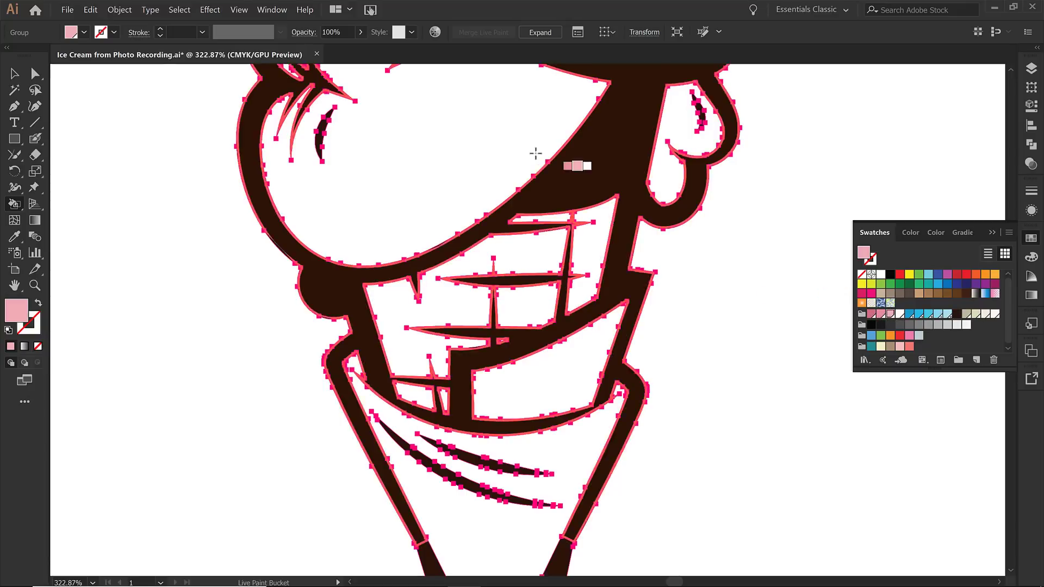
pyautogui.click(517, 143)
pyautogui.scroll(3, 517, 158)
pyautogui.scroll(3, 521, 255)
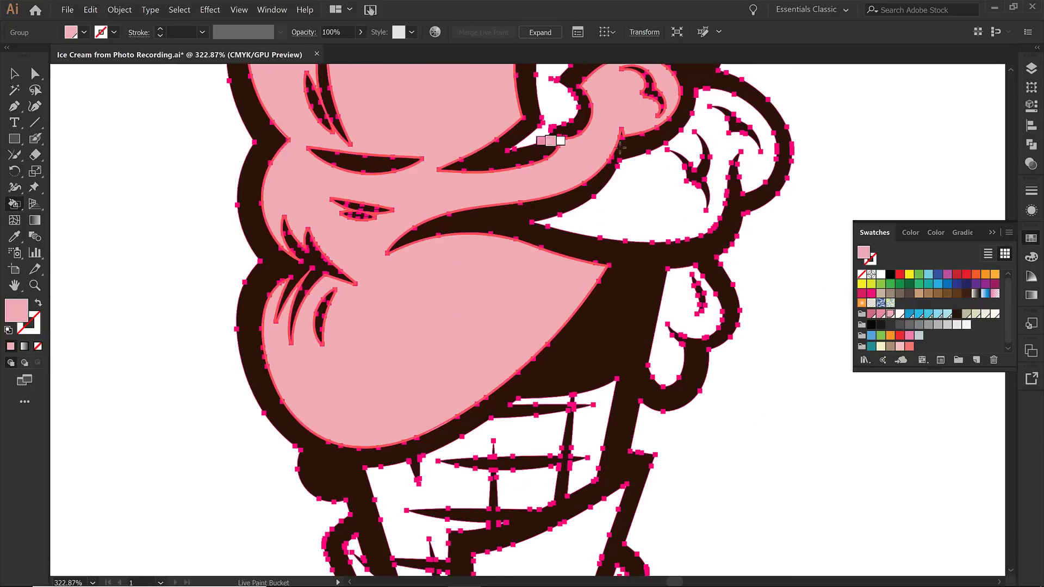
# Fill the remaining ice cream swirls and the drips beside the cone with the same light pink.
pyautogui.click(648, 175)
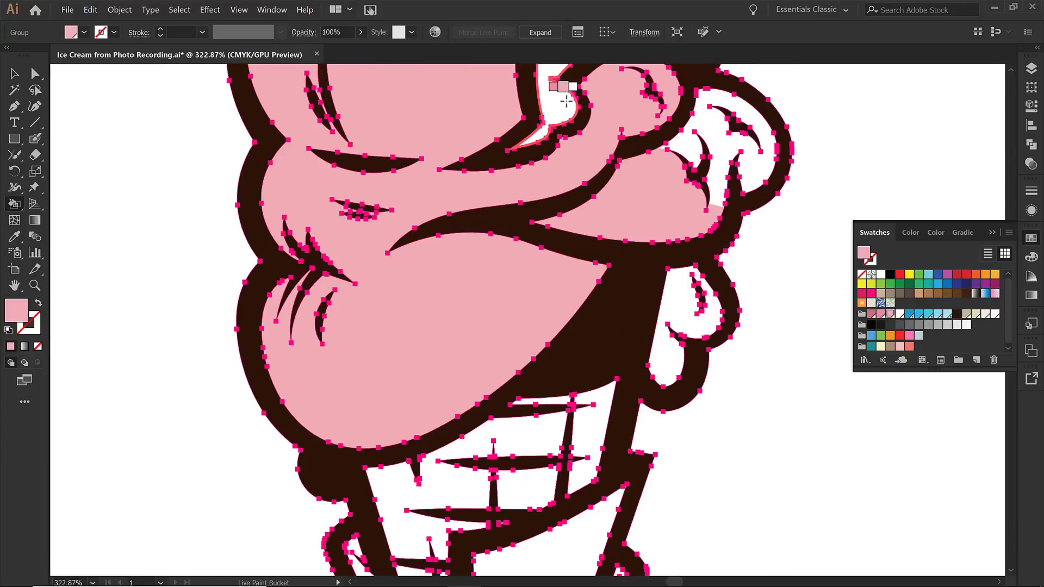
pyautogui.click(674, 282)
pyautogui.click(667, 356)
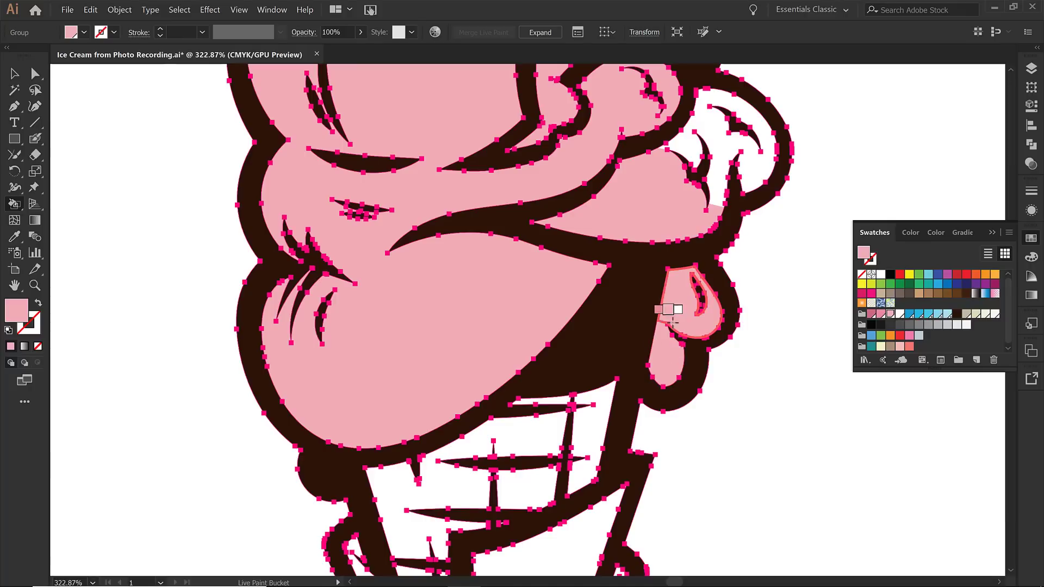
pyautogui.click(723, 151)
pyautogui.scroll(3, 723, 151)
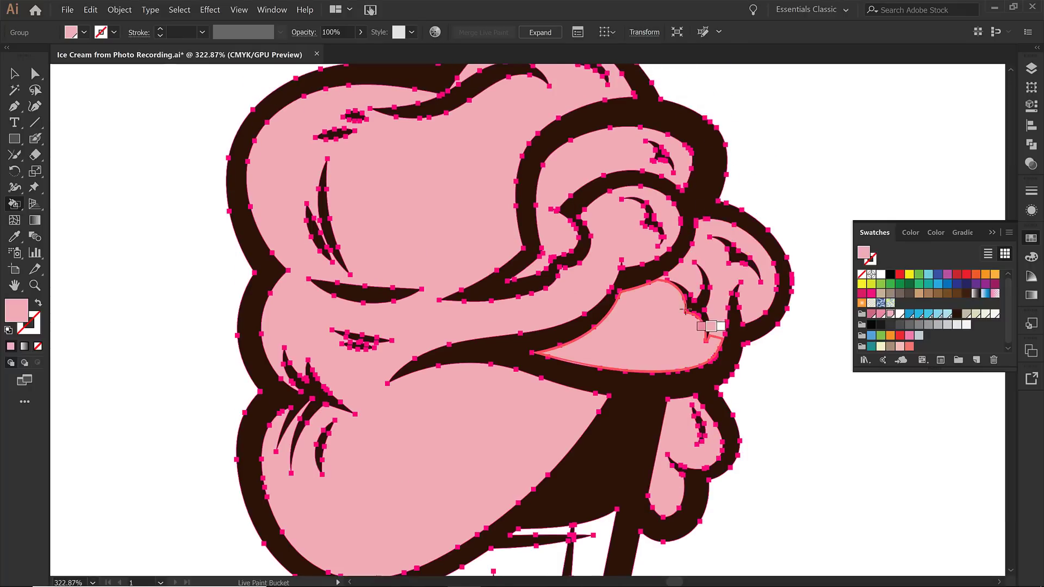
pyautogui.scroll(1, 624, 296)
# Fill the paper wrapper's folded flap and lower cone area with the lightest cream swatch.
pyautogui.scroll(-3, 629, 272)
pyautogui.scroll(-7, 630, 285)
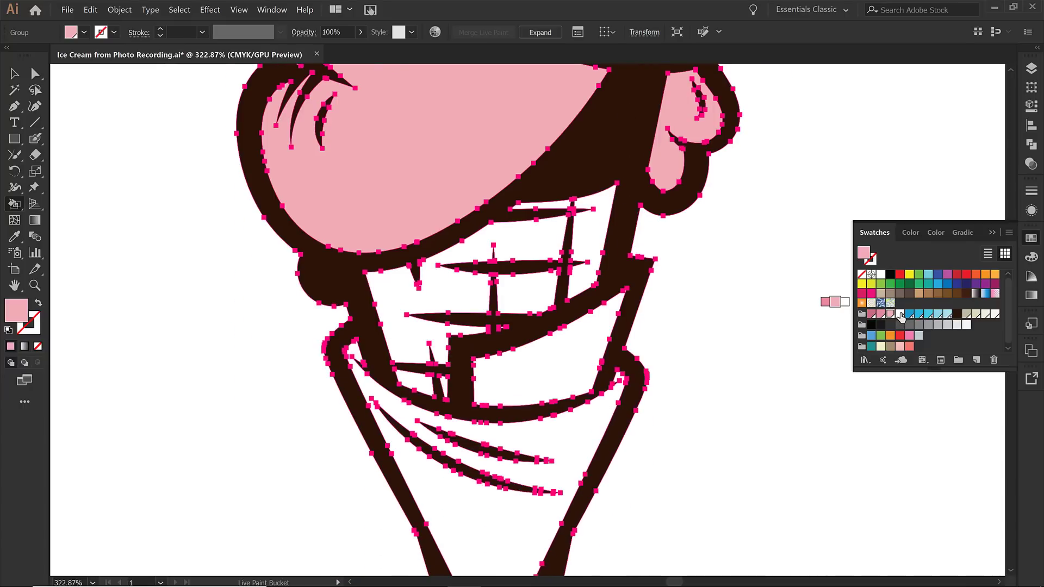
pyautogui.click(994, 314)
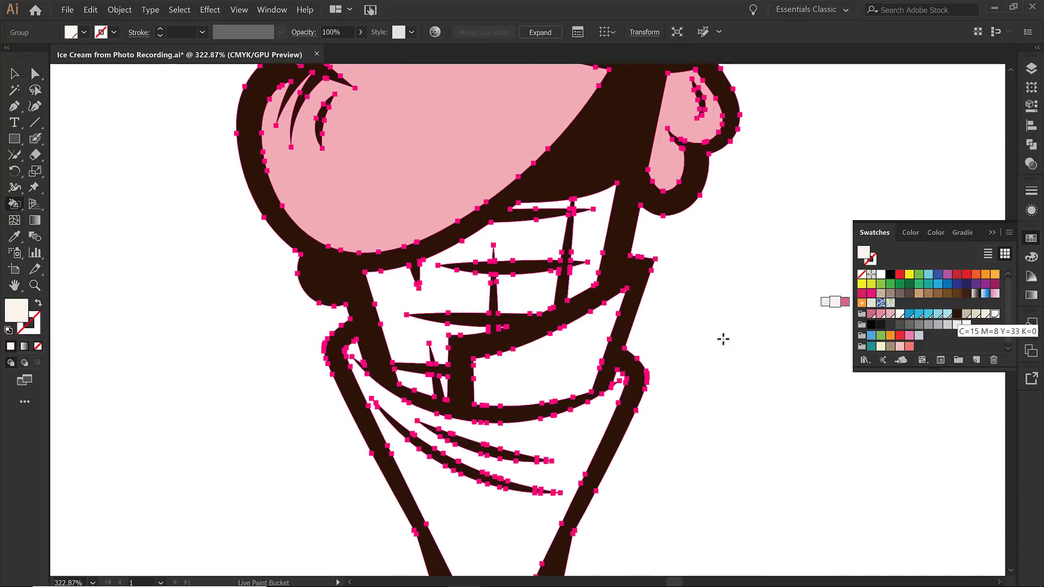
pyautogui.click(582, 353)
pyautogui.click(569, 431)
pyautogui.scroll(-2, 544, 446)
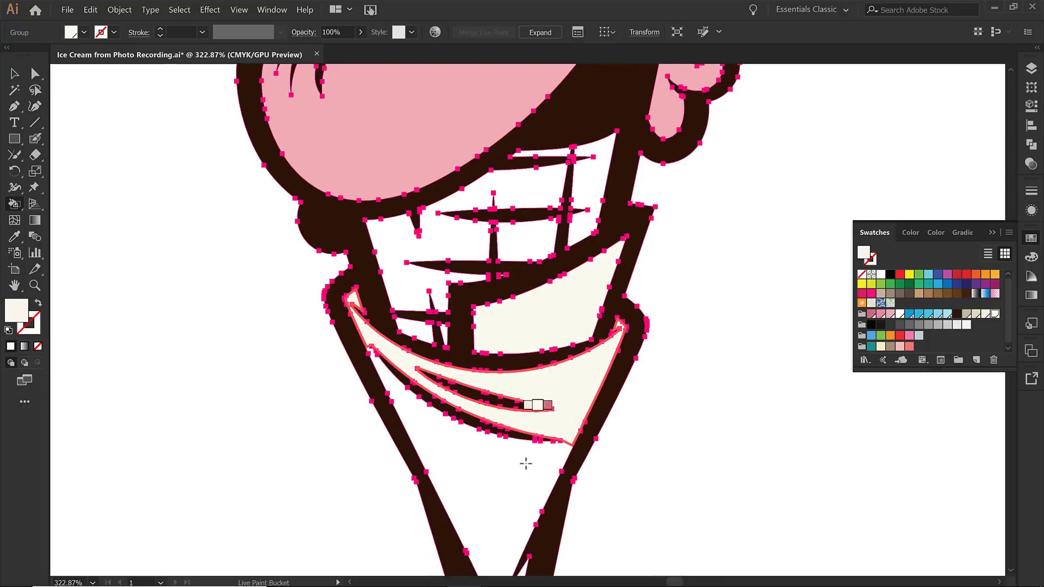
pyautogui.scroll(-1, 530, 461)
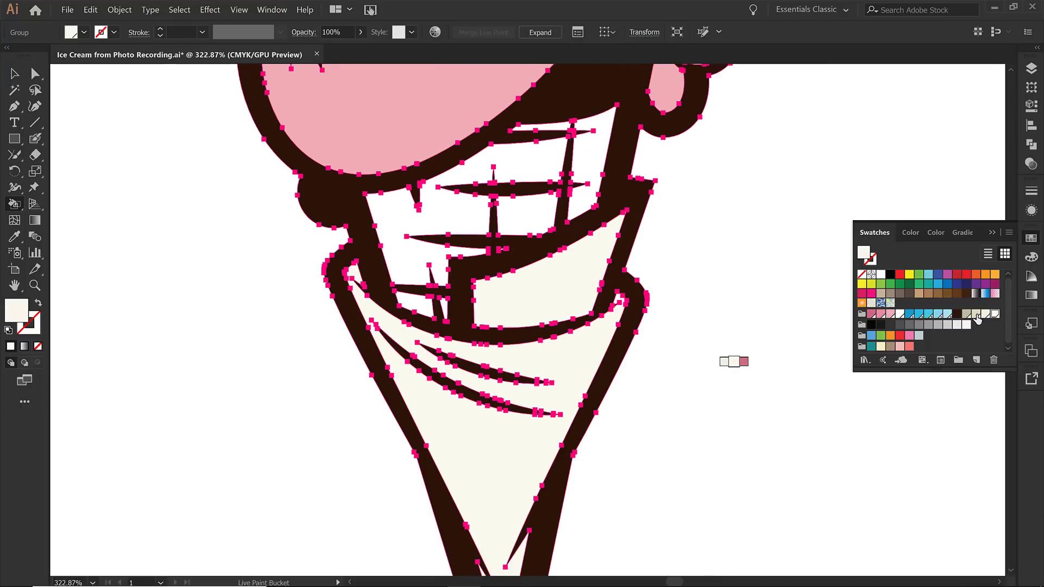
# Fill the waffle cone sections between the grid lines with a beige swatch.
pyautogui.click(976, 315)
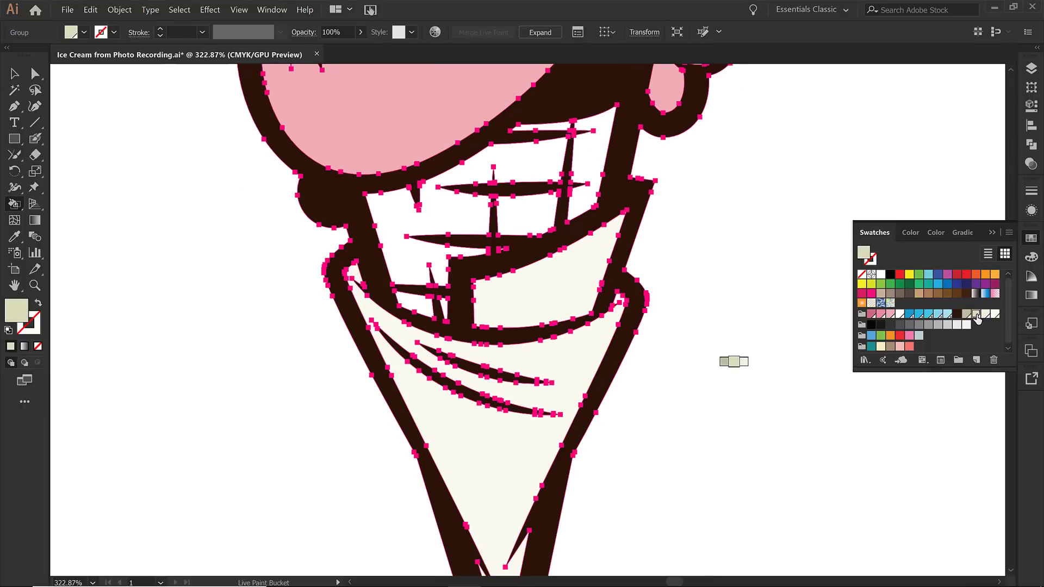
pyautogui.click(518, 224)
pyautogui.click(454, 216)
pyautogui.click(432, 300)
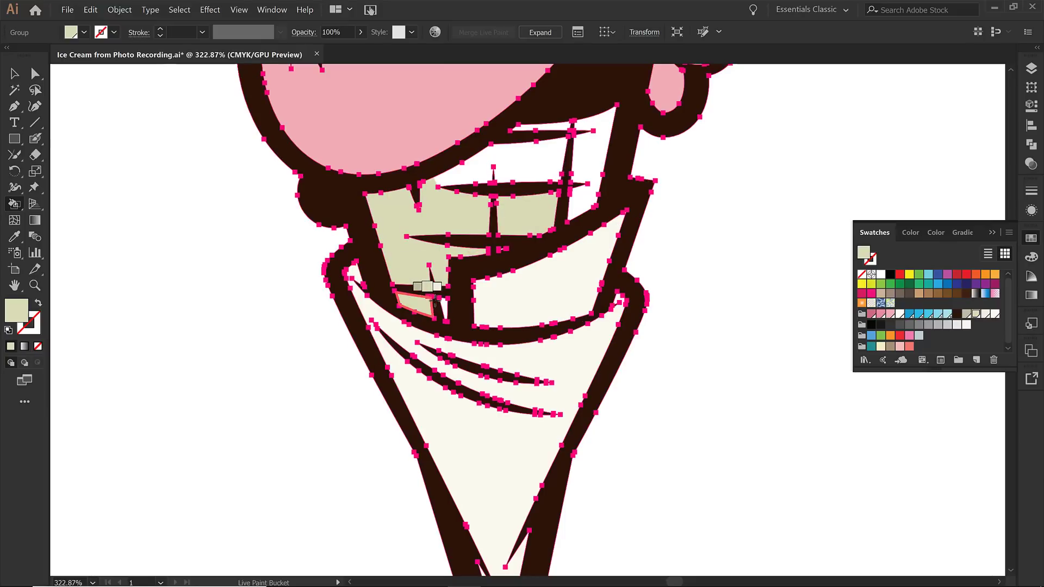
pyautogui.click(485, 165)
pyautogui.click(596, 169)
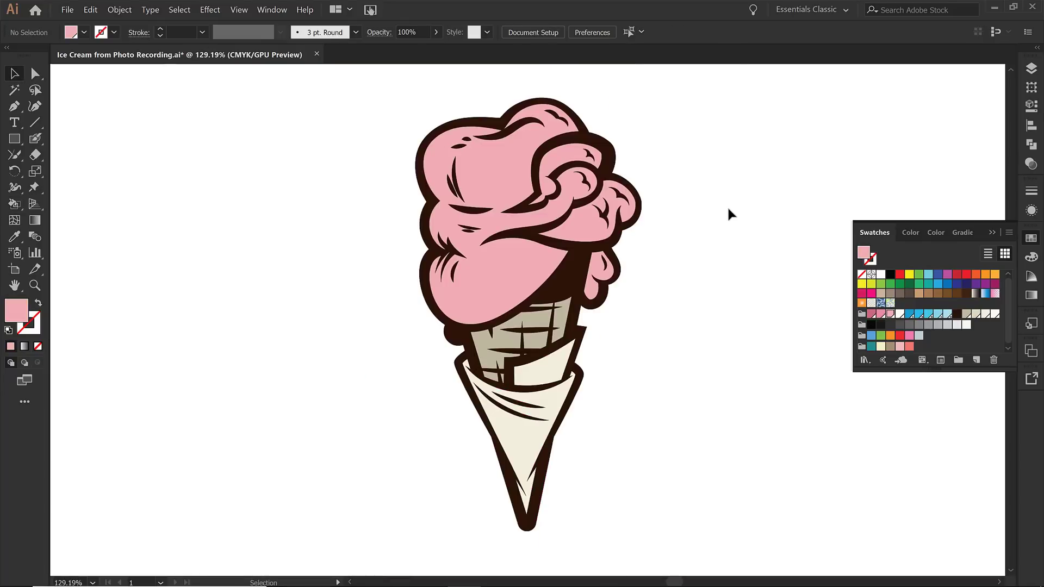
# Expand the Live Paint artwork into regular paths, ungroup it and deselect everything.
pyautogui.click(539, 205)
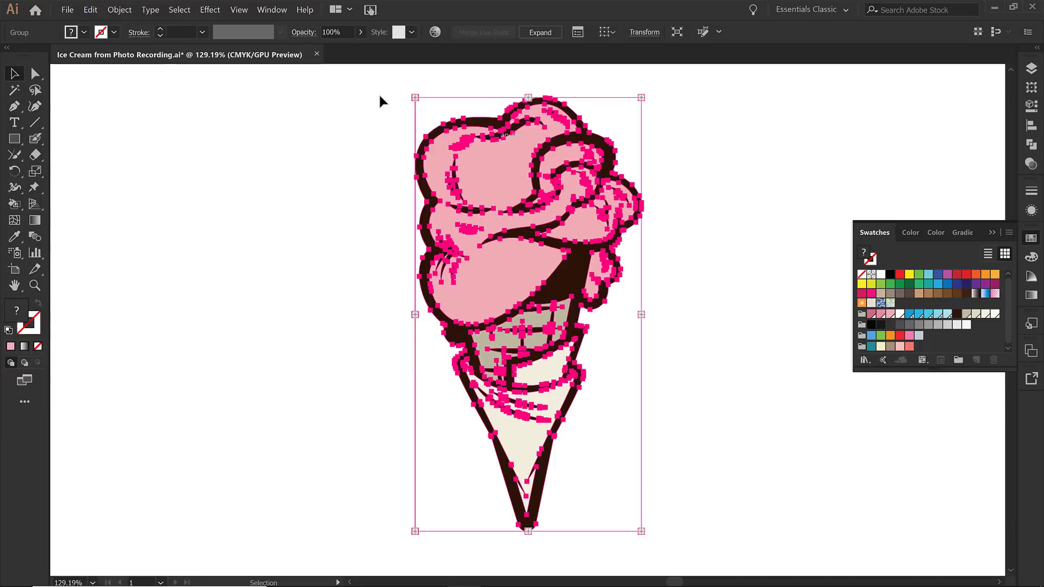
pyautogui.click(540, 33)
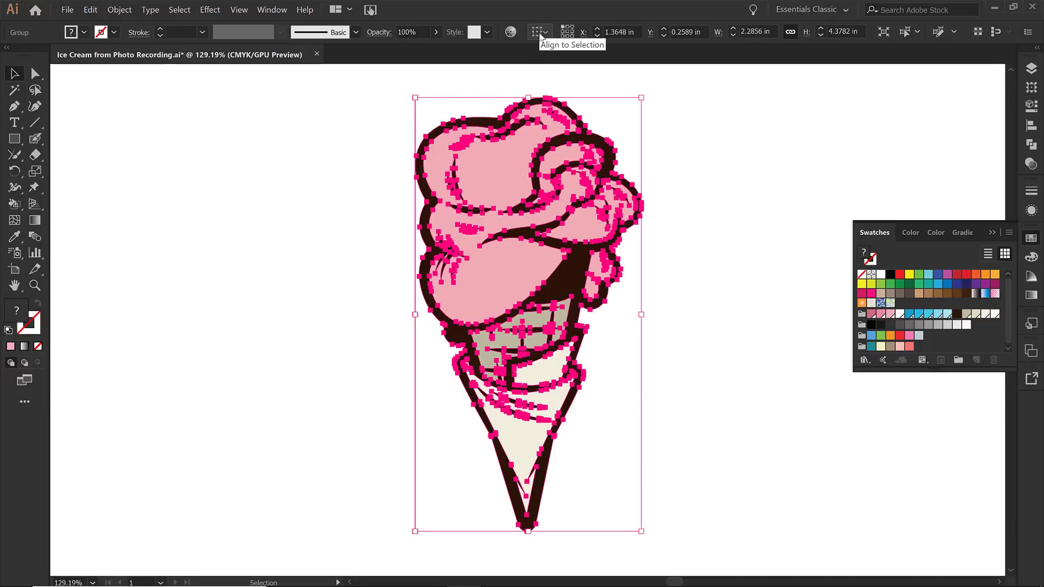
pyautogui.rightClick(497, 145)
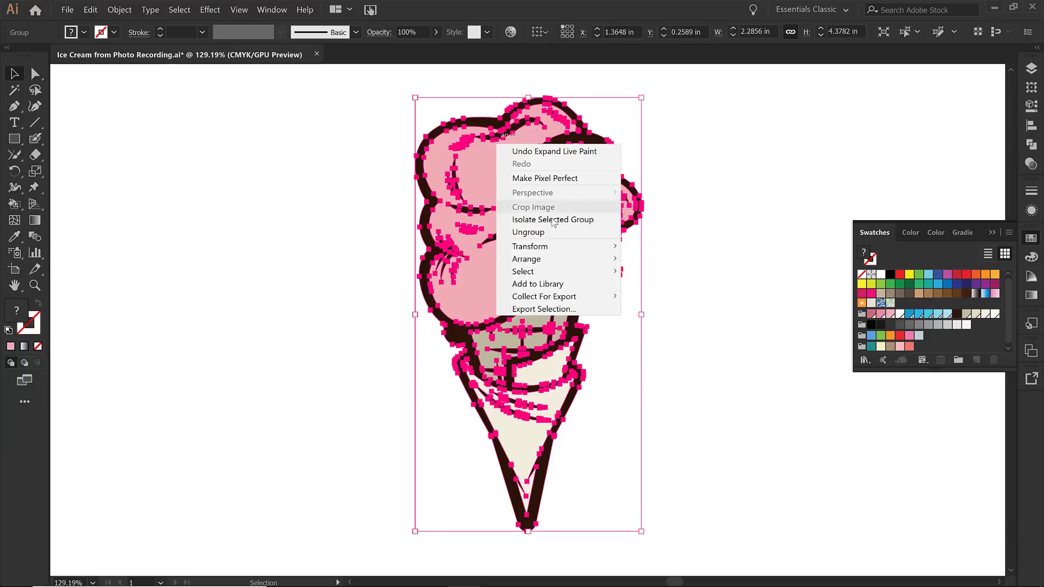
pyautogui.press('Escape')
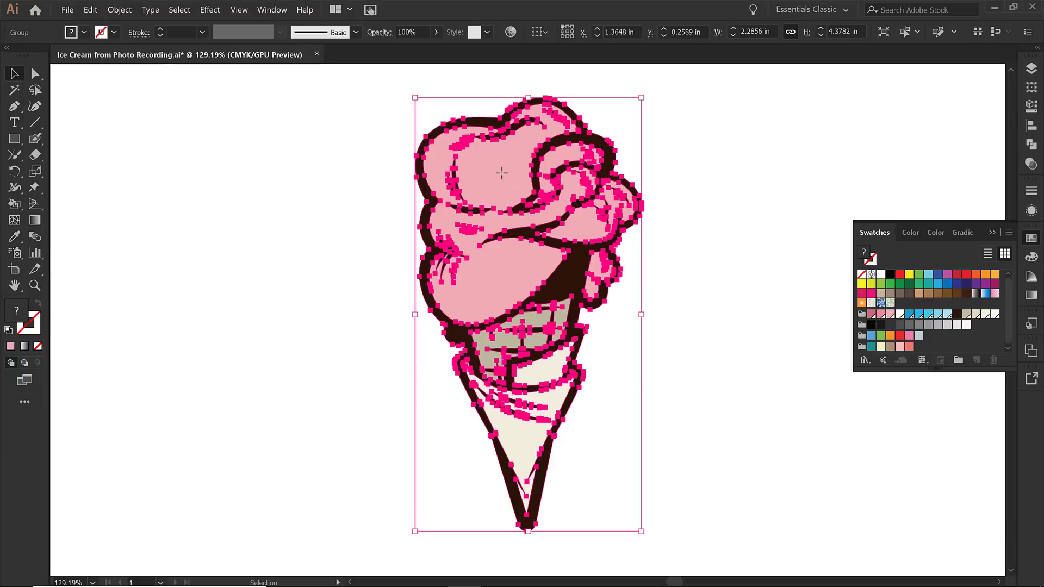
pyautogui.rightClick(502, 173)
pyautogui.click(535, 259)
pyautogui.click(367, 218)
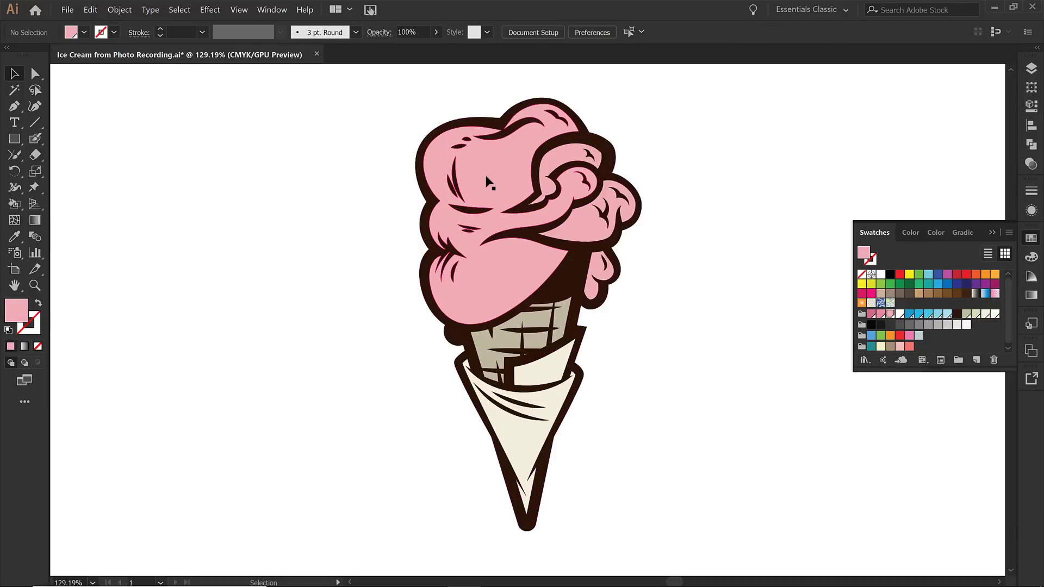
# Select individual pink ice cream fills to check that they are separate shapes, and deselect them.
pyautogui.click(487, 178)
pyautogui.click(596, 225)
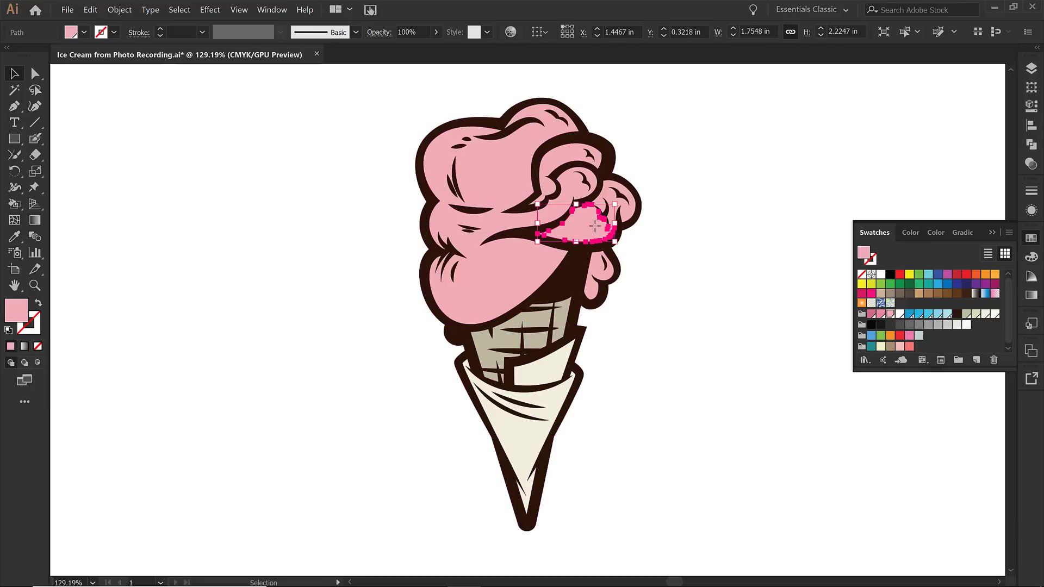
pyautogui.click(667, 190)
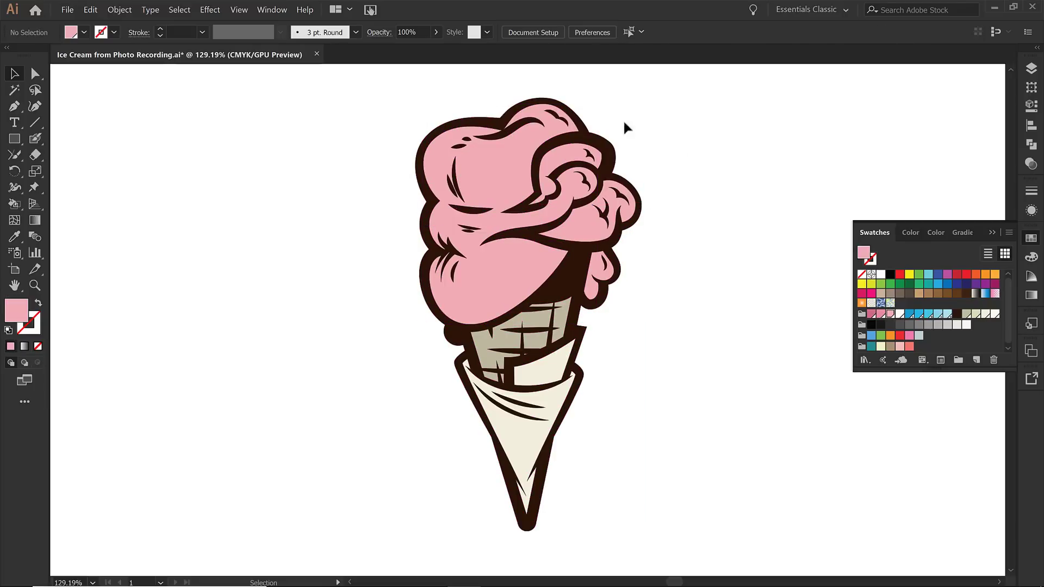
# Duplicate the coloured ice cream layer and hide the upper of the two layers.
pyautogui.click(1035, 71)
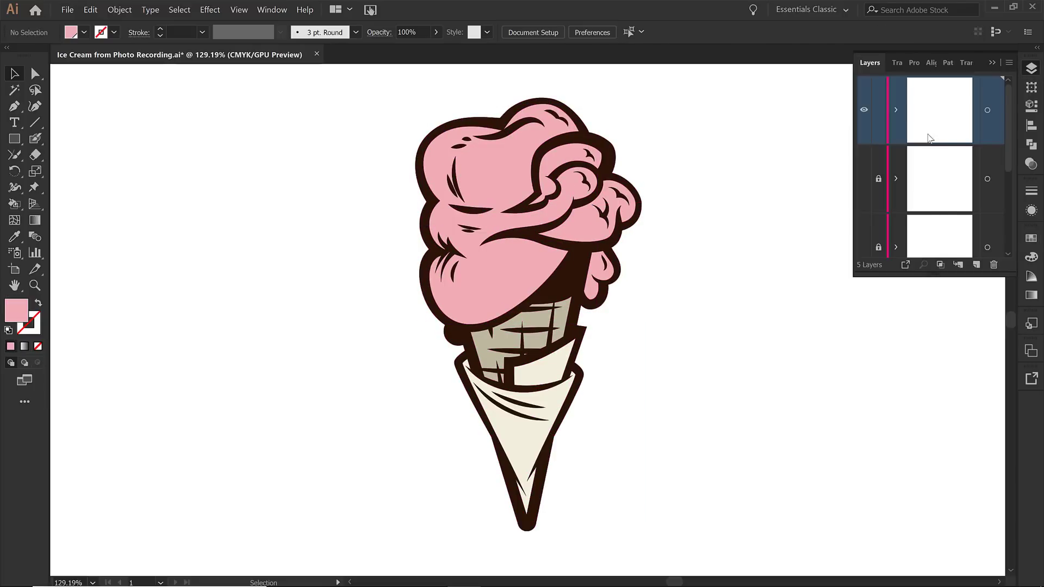
pyautogui.click(1009, 63)
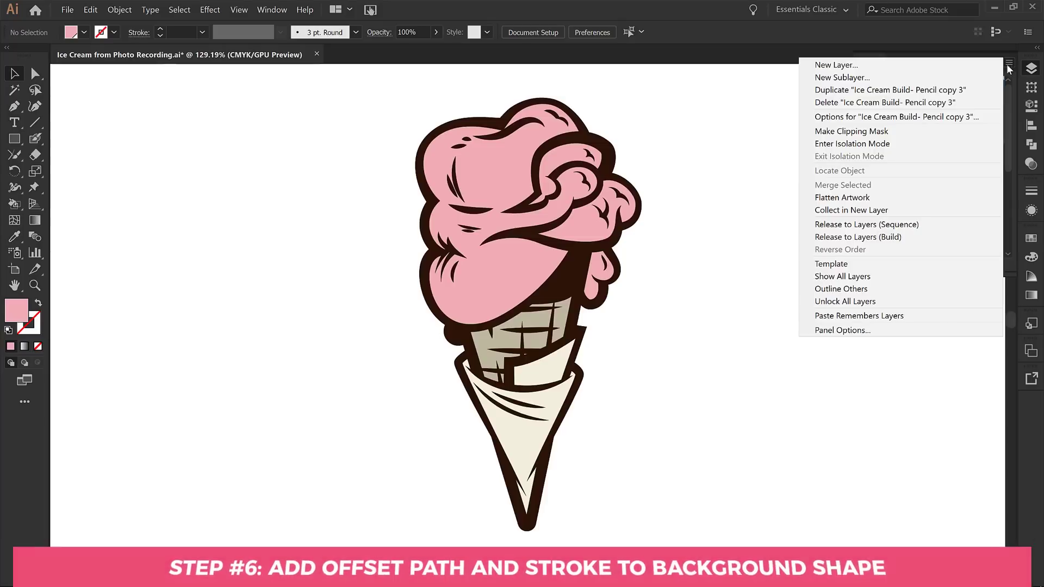
pyautogui.click(865, 90)
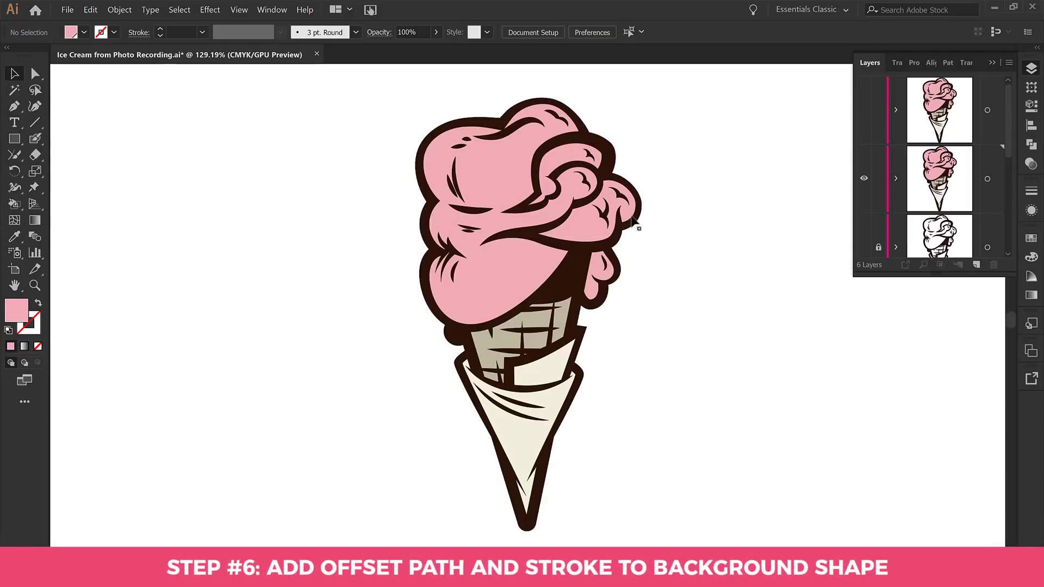
# Select all artwork on the visible lower layer and unite it into one solid silhouette.
pyautogui.click(987, 178)
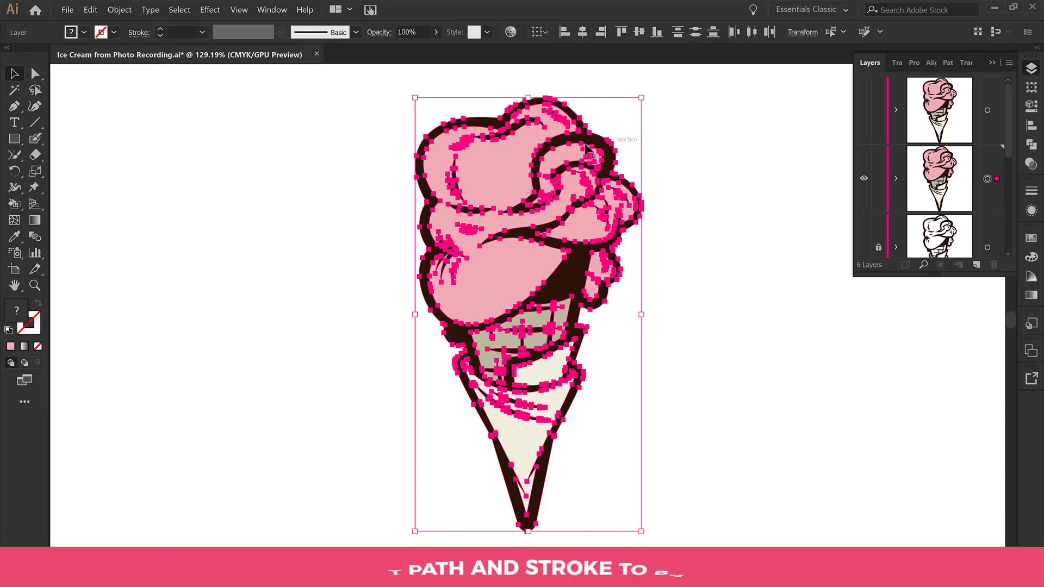
pyautogui.click(1030, 143)
pyautogui.click(873, 99)
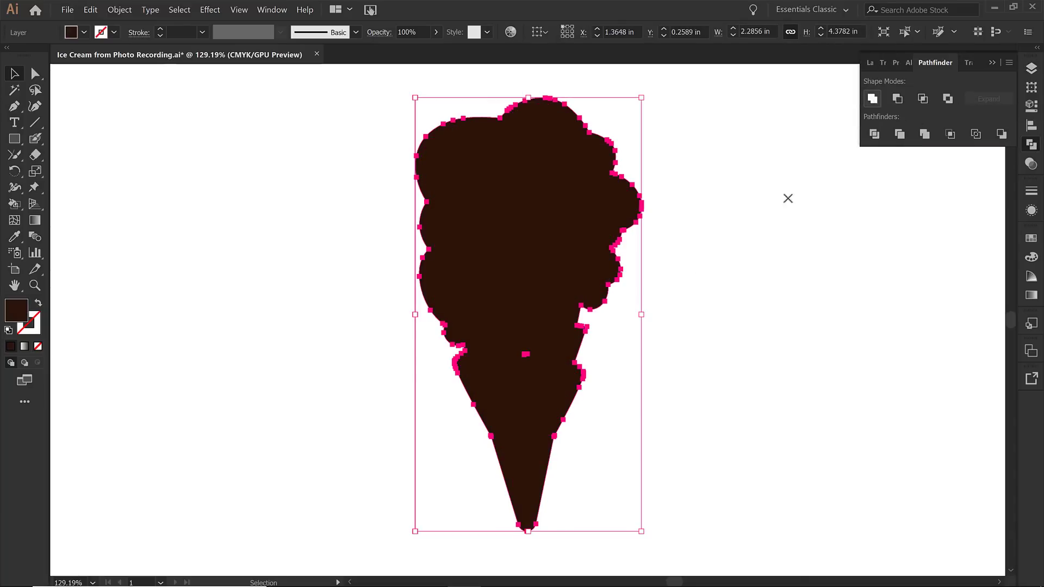
# Cover the tiny leftover gap inside the cone silhouette with the Blob Brush and deselect the shape.
pyautogui.hotkey('shift', 'b')
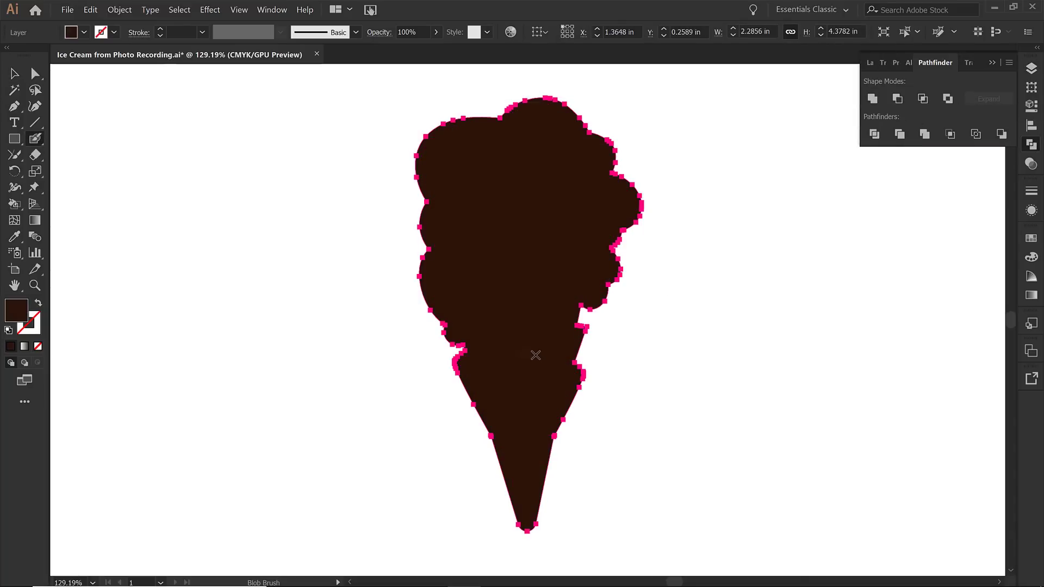
pyautogui.hotkey('ctrl', 'shift', 'a')
pyautogui.press('v')
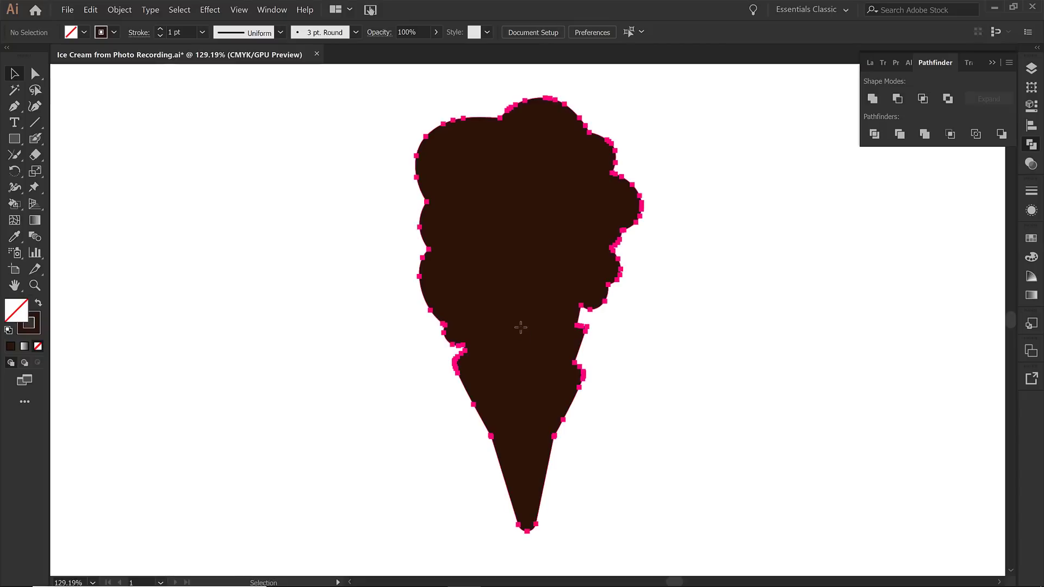
pyautogui.click(522, 332)
pyautogui.click(772, 242)
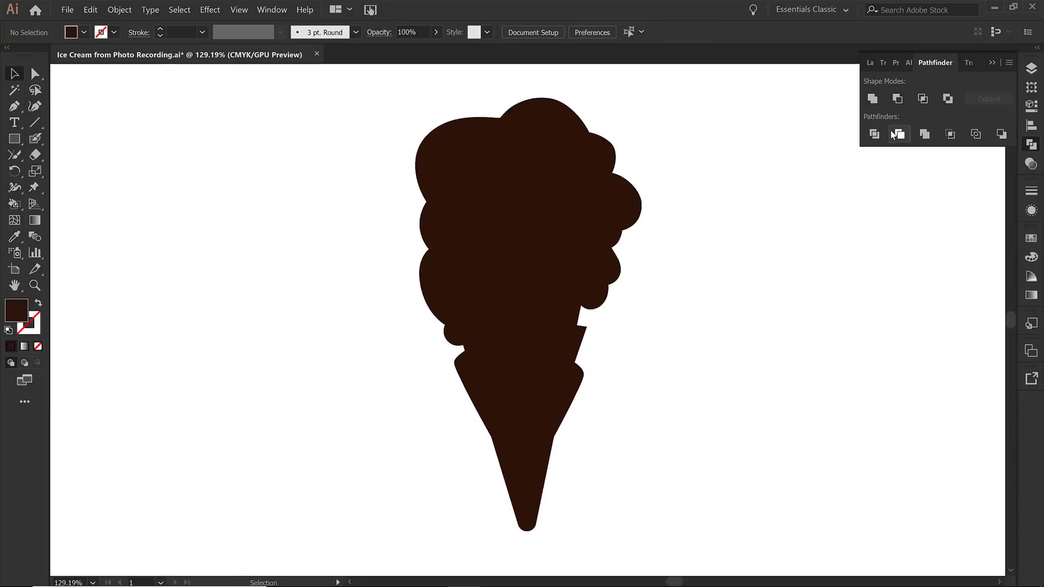
# Fill the dark ice cream silhouette with the lightest cream swatch.
pyautogui.click(557, 214)
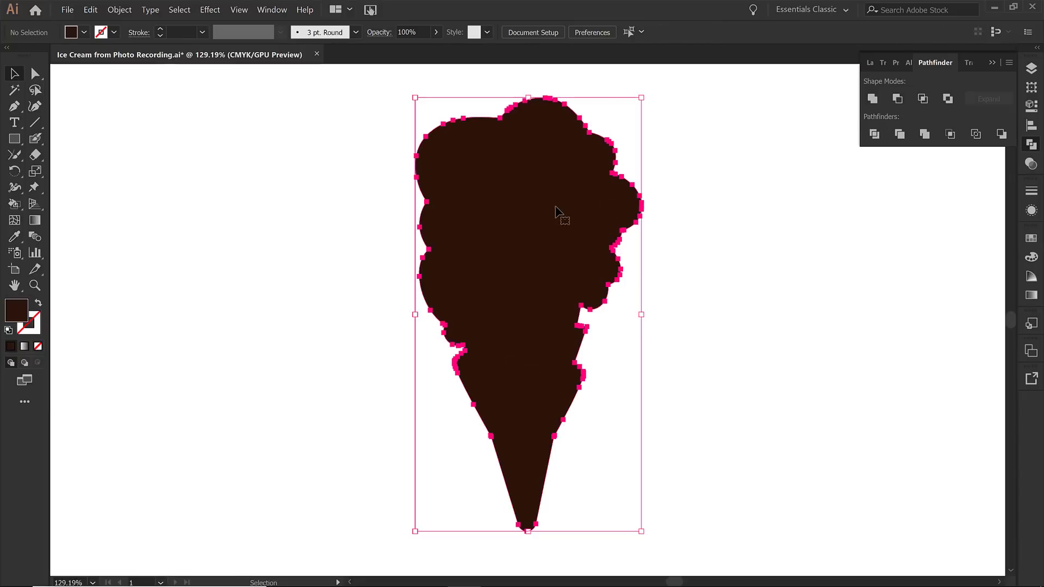
pyautogui.click(86, 33)
pyautogui.click(123, 95)
pyautogui.click(133, 95)
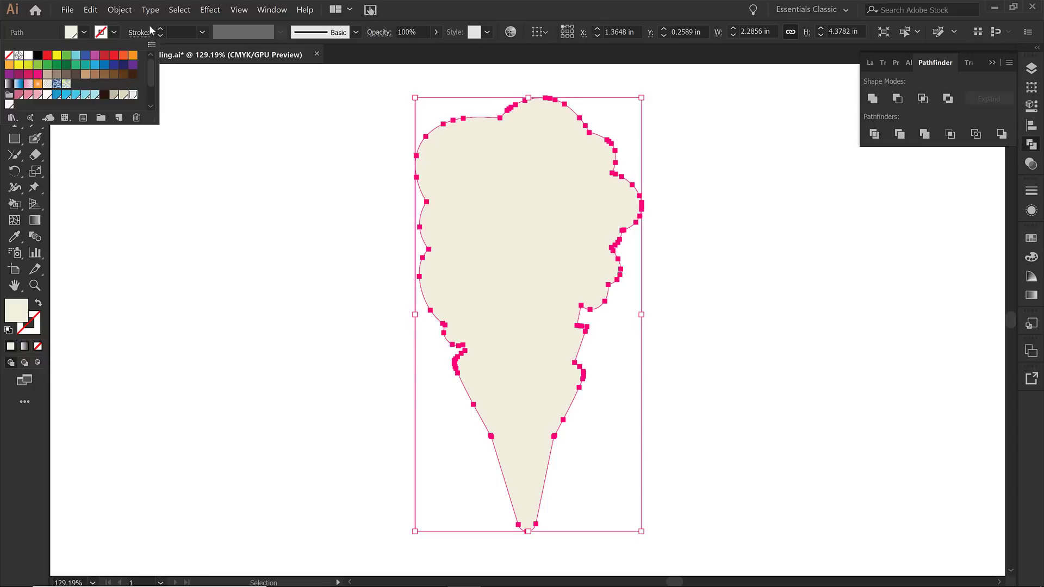
# Start an Offset Path on the cream silhouette with preview on, a 0.125 in offset and Round joins.
pyautogui.click(120, 9)
pyautogui.click(120, 10)
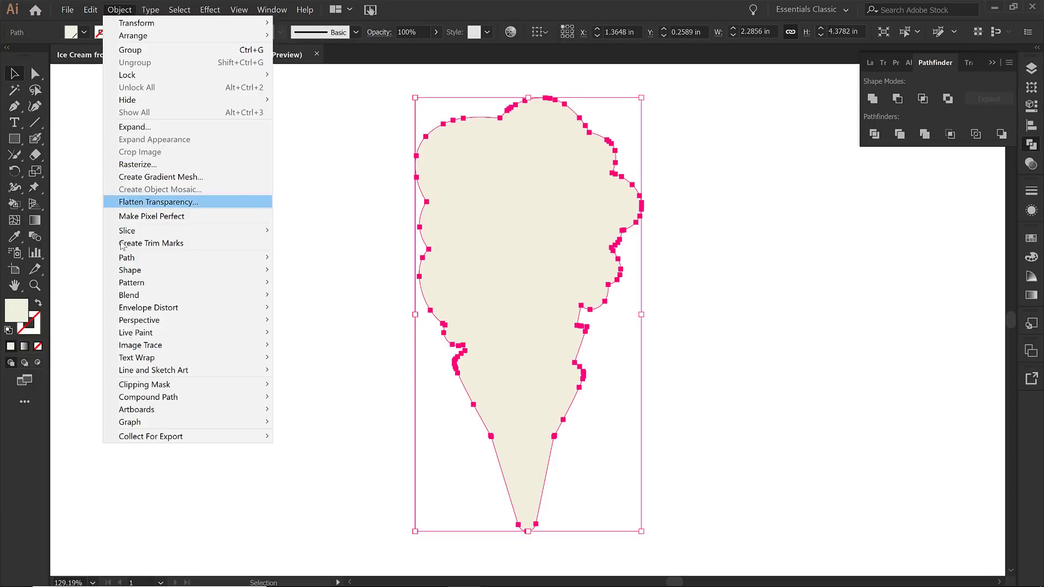
pyautogui.moveTo(208, 259)
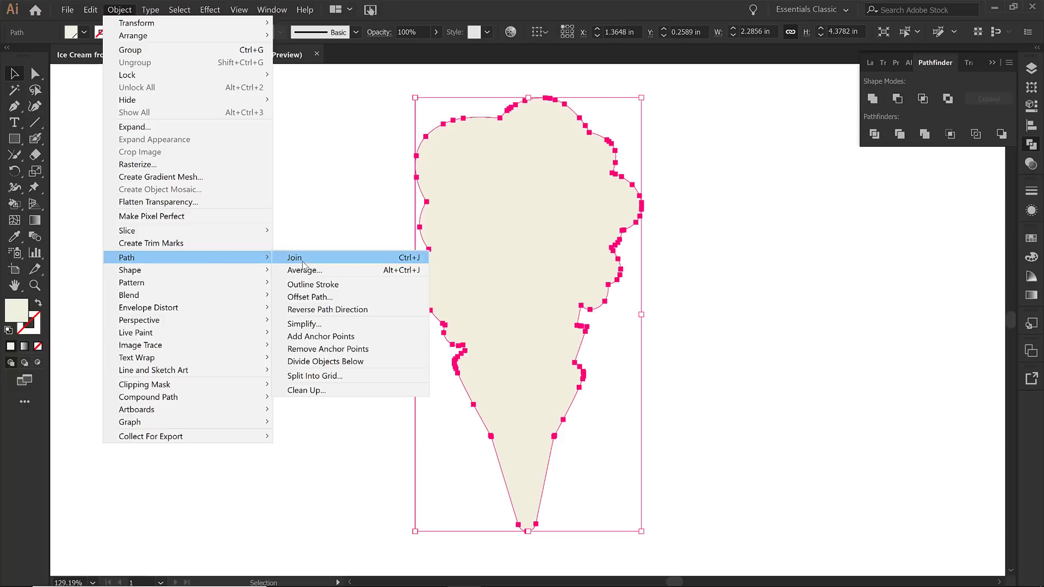
pyautogui.click(313, 304)
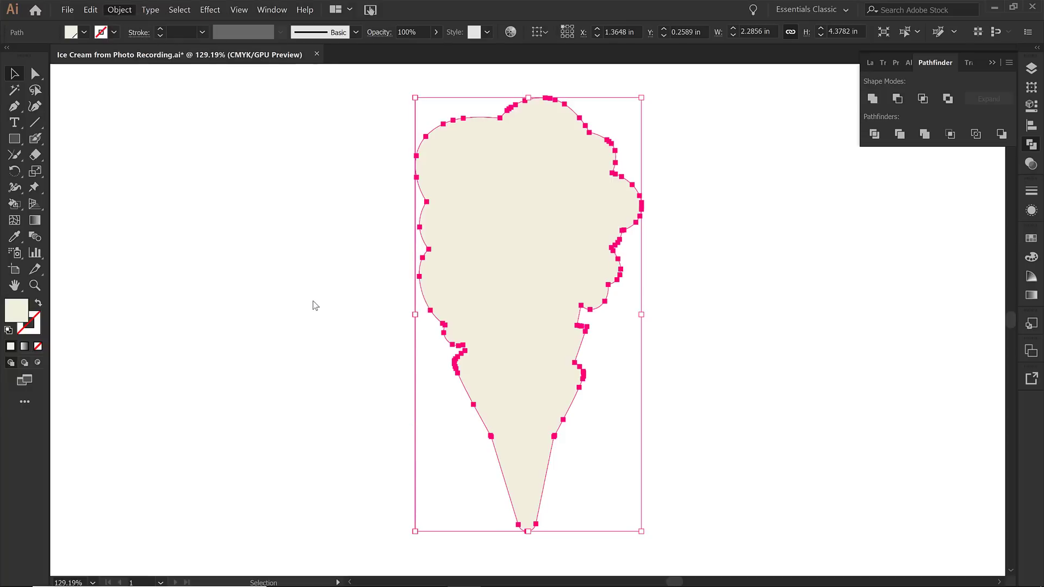
pyautogui.click(255, 353)
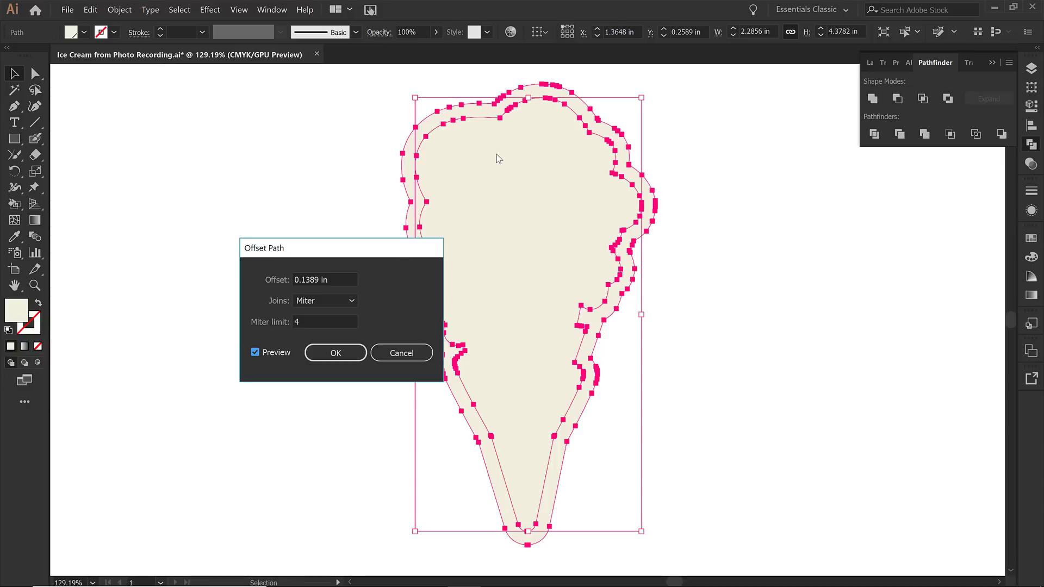
pyautogui.moveTo(321, 279); pyautogui.dragTo(307, 280)
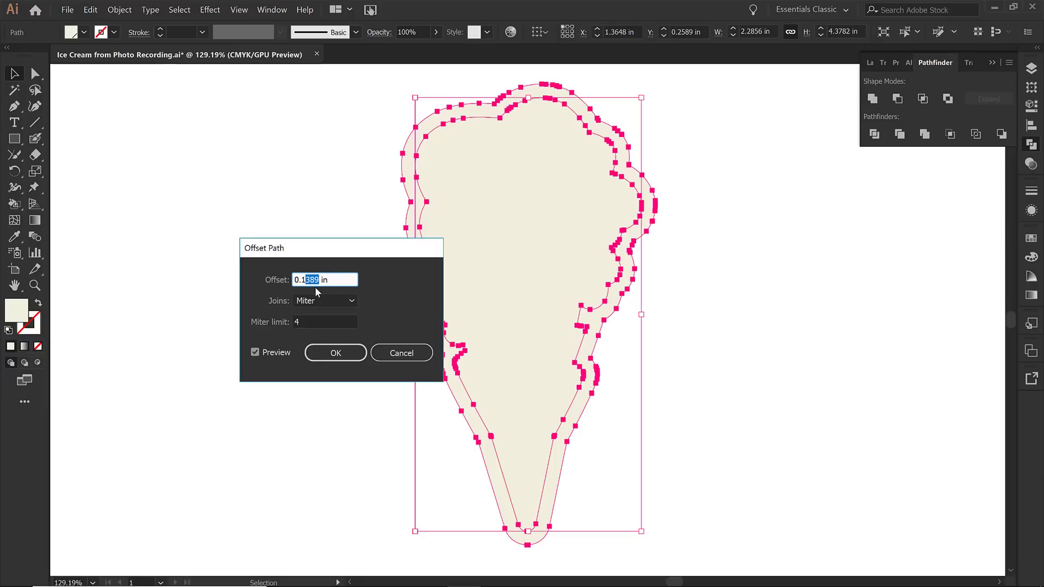
pyautogui.write('25')
pyautogui.click(325, 300)
pyautogui.click(322, 330)
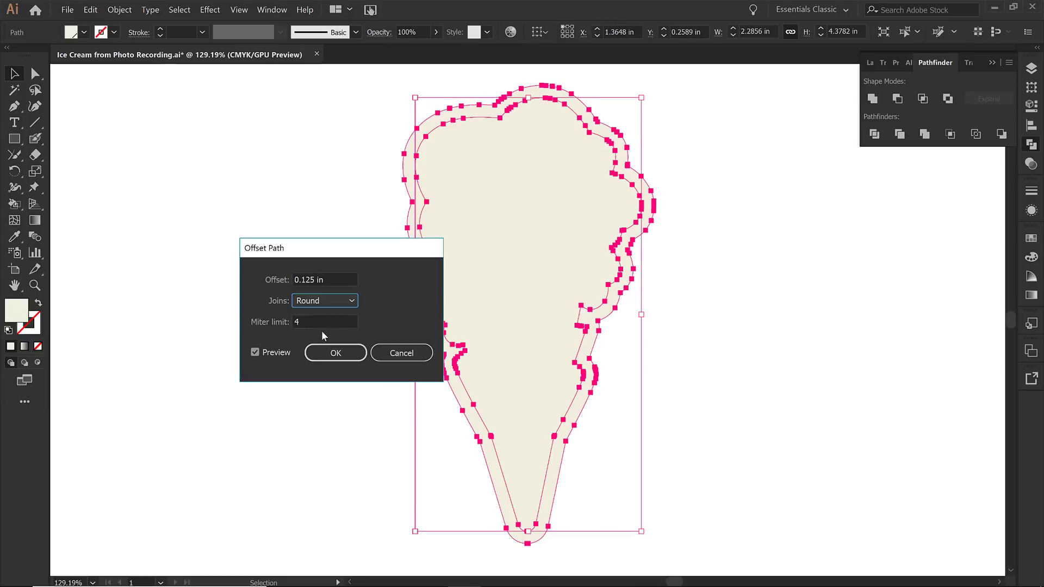
# Set the offset to 0.1 in and apply the Offset Path to the silhouette.
pyautogui.click(313, 280)
pyautogui.press('BackSpace')
pyautogui.press('BackSpace')
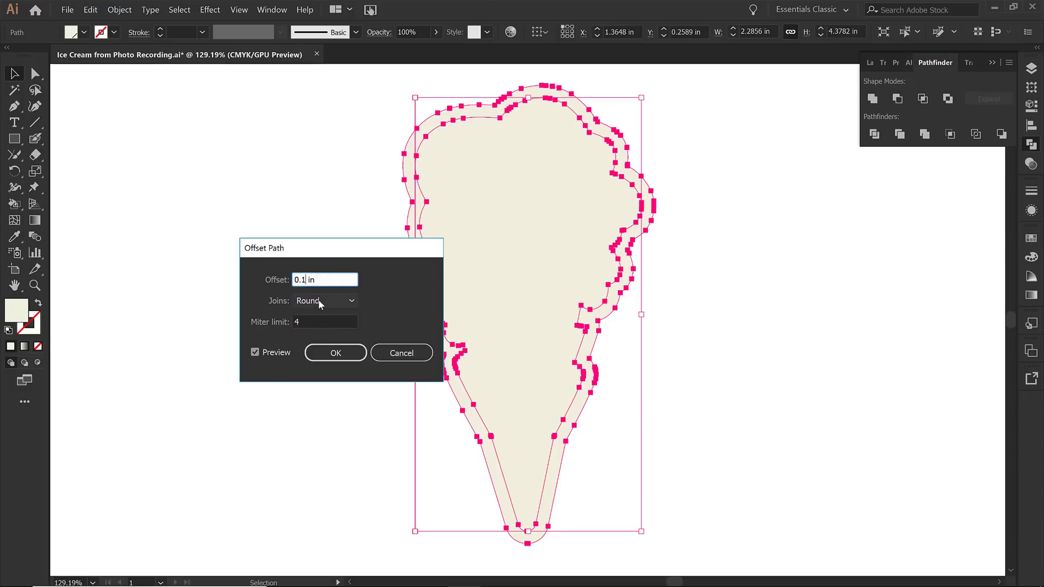
pyautogui.click(325, 322)
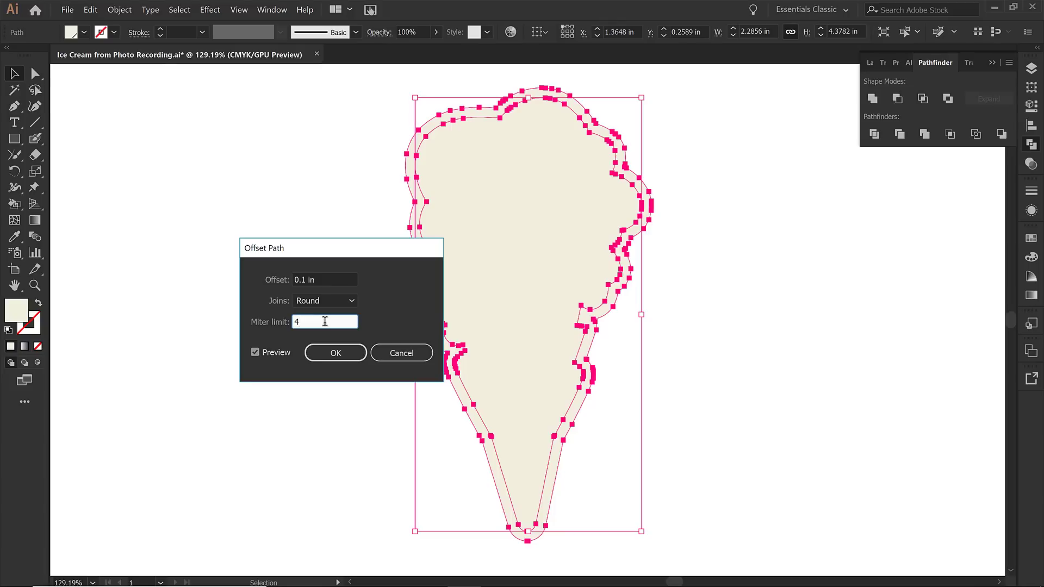
pyautogui.click(323, 359)
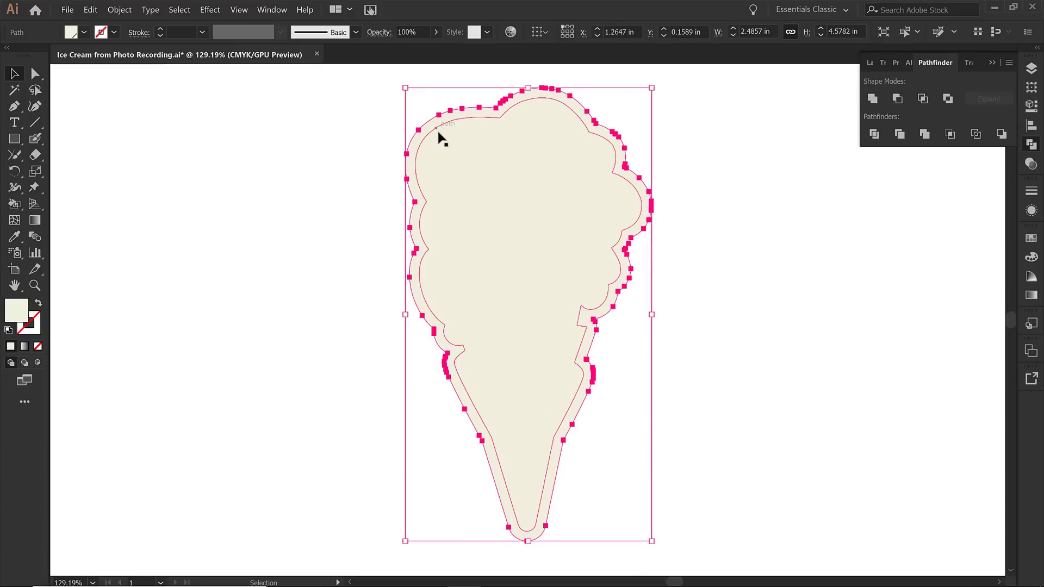
# Give the inner silhouette a 2 pt stroke aligned to the outside of its path.
pyautogui.click(456, 142)
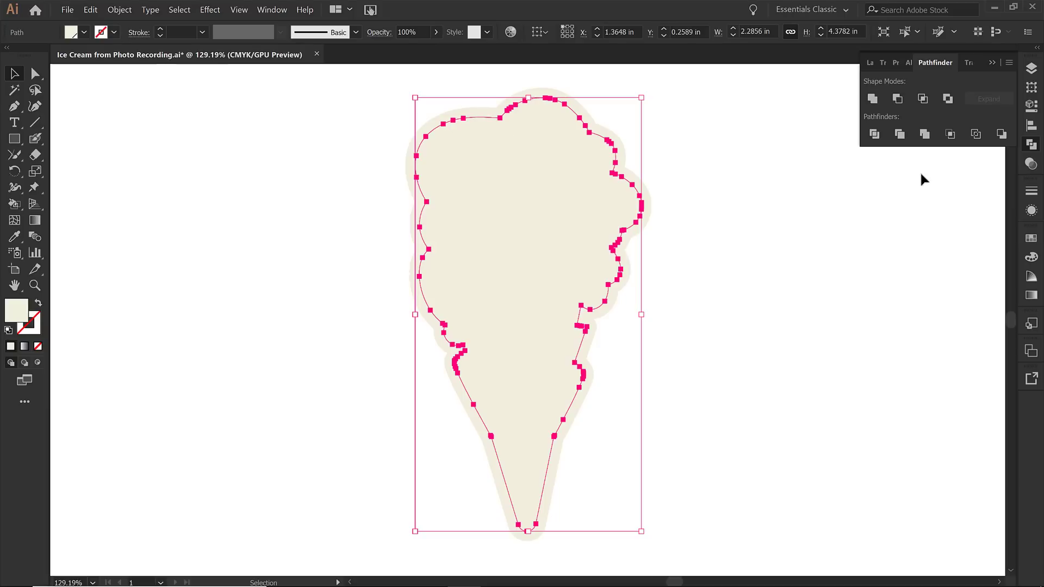
pyautogui.click(1031, 191)
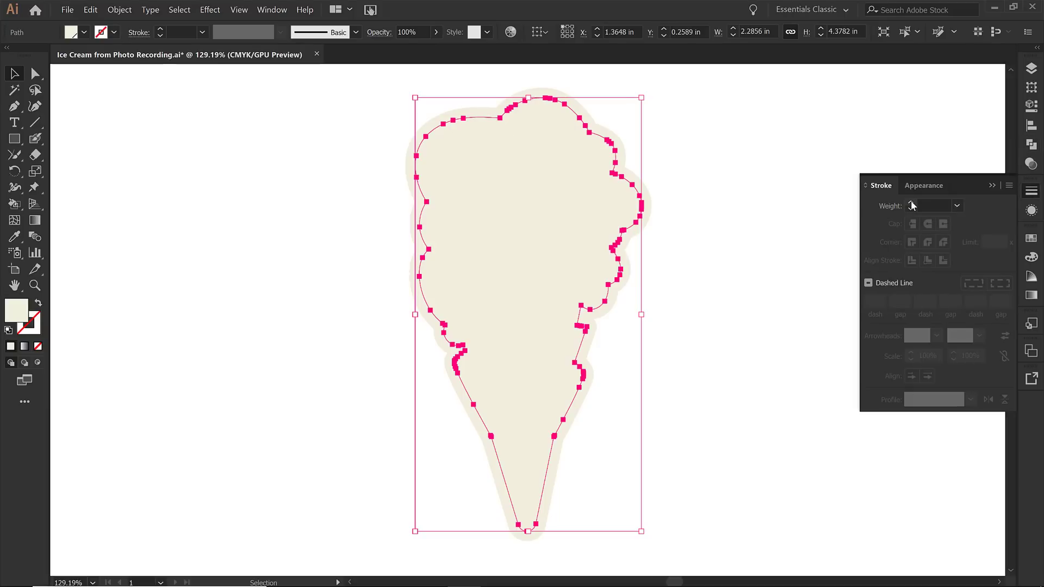
pyautogui.click(910, 202)
pyautogui.click(957, 205)
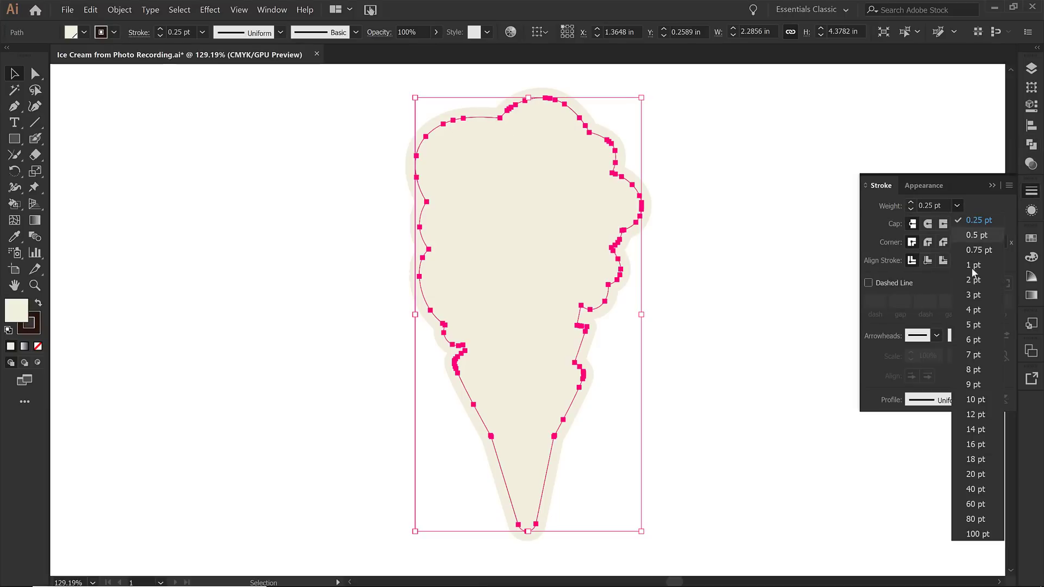
pyautogui.click(971, 265)
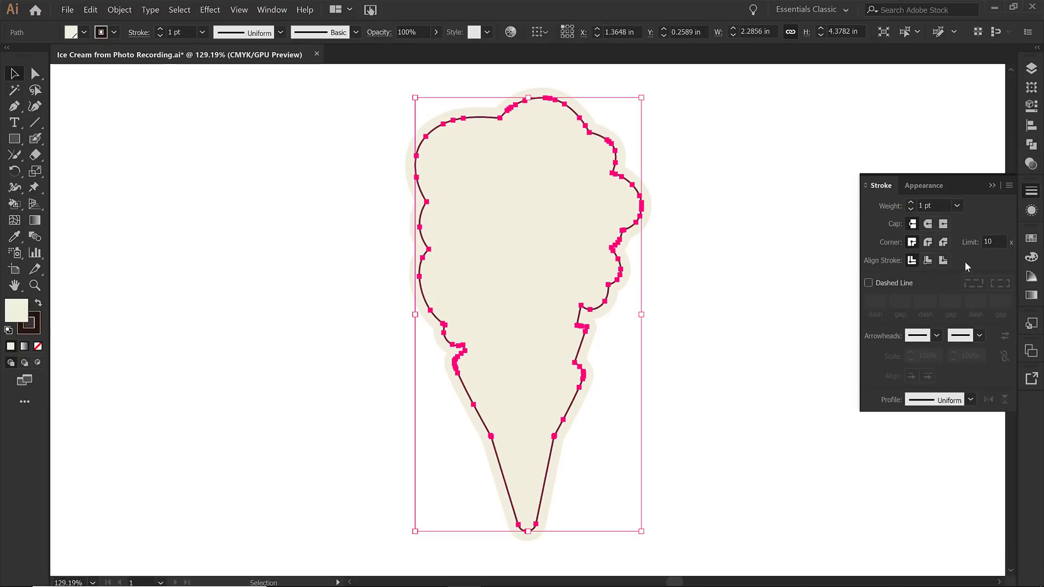
pyautogui.click(909, 204)
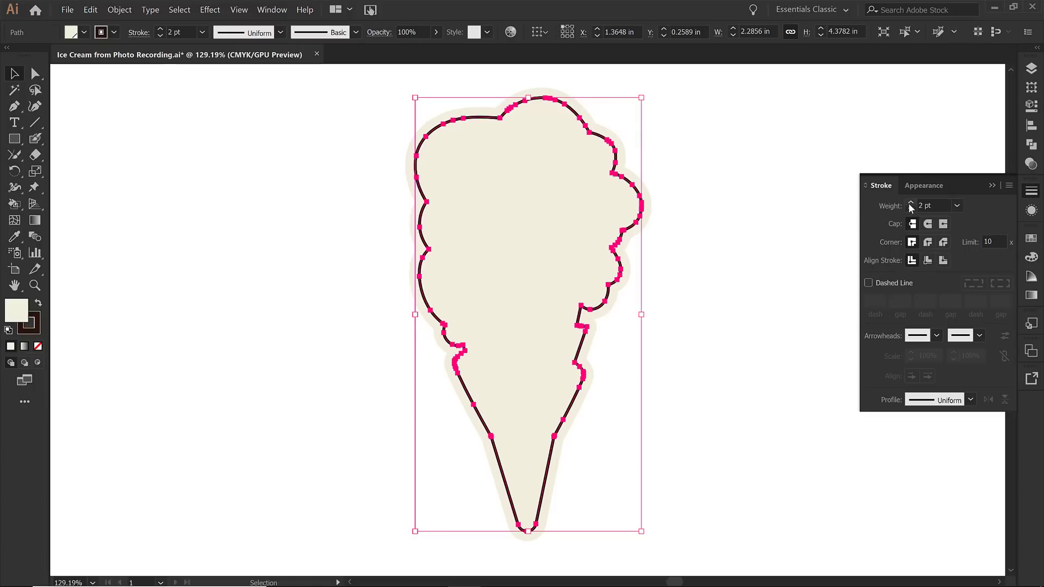
pyautogui.click(943, 261)
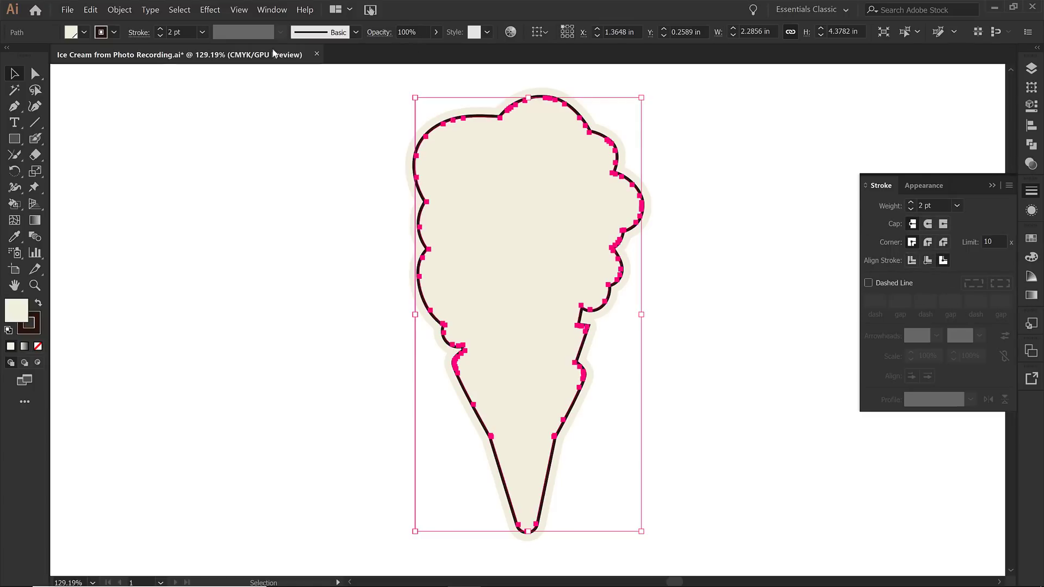
# Colour the inner silhouette's stroke white and deselect it.
pyautogui.click(113, 32)
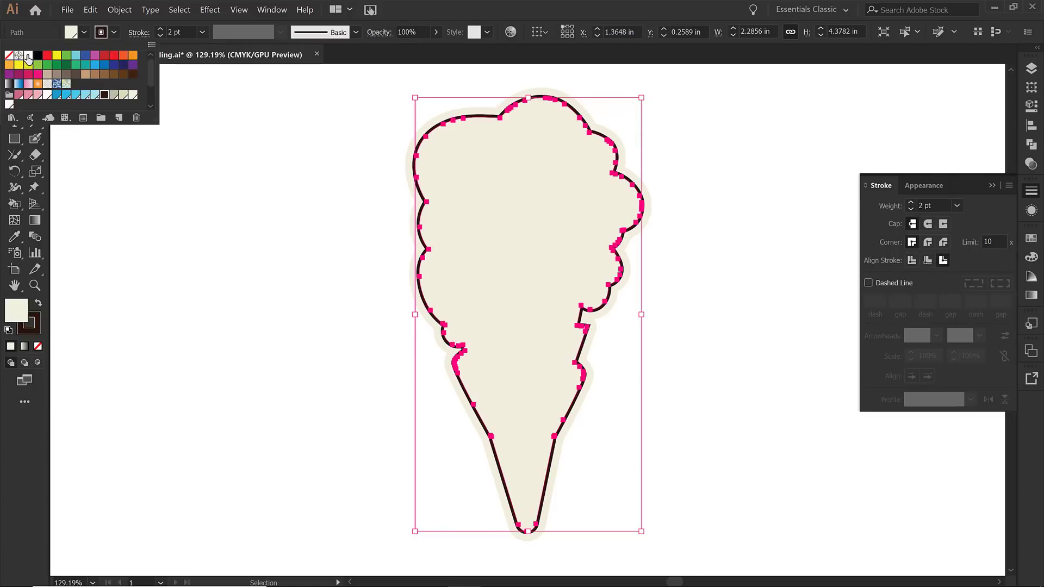
pyautogui.click(27, 55)
pyautogui.click(337, 157)
pyautogui.click(337, 158)
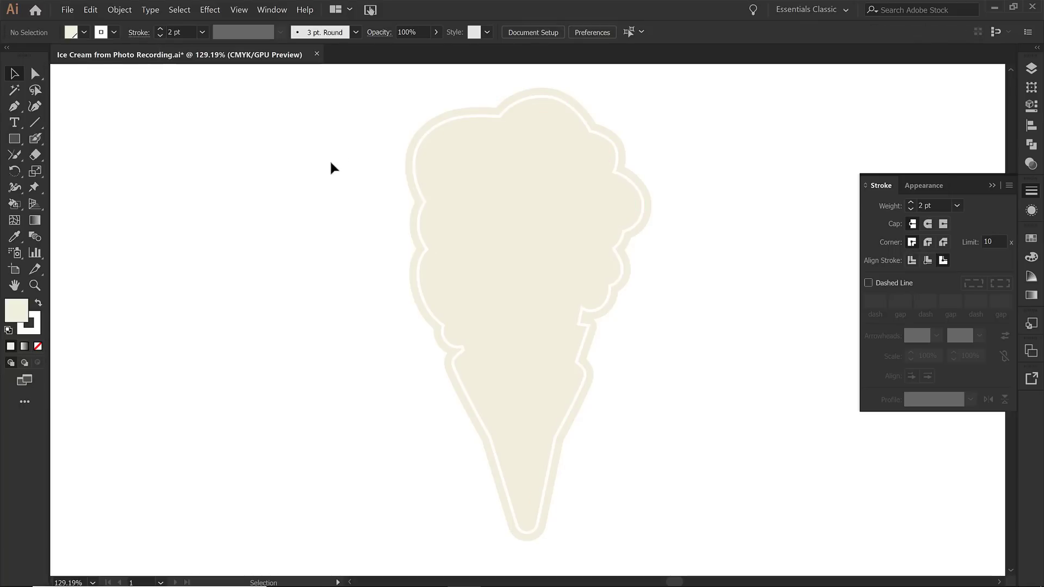
# Expand the appearance of the inner silhouette so its white stroke becomes a shape, and deselect it.
pyautogui.click(511, 206)
pyautogui.click(119, 9)
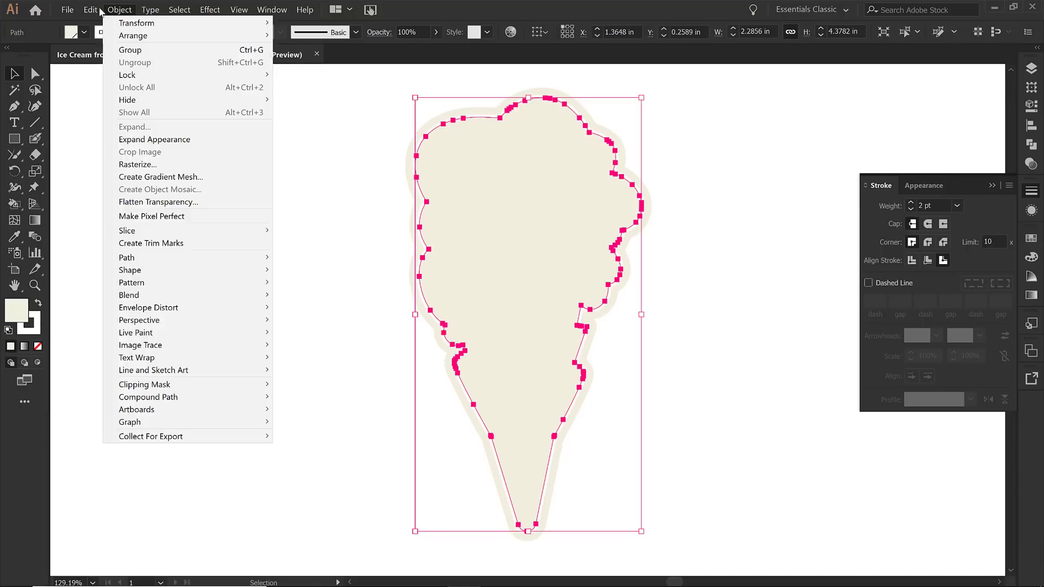
pyautogui.moveTo(120, 10)
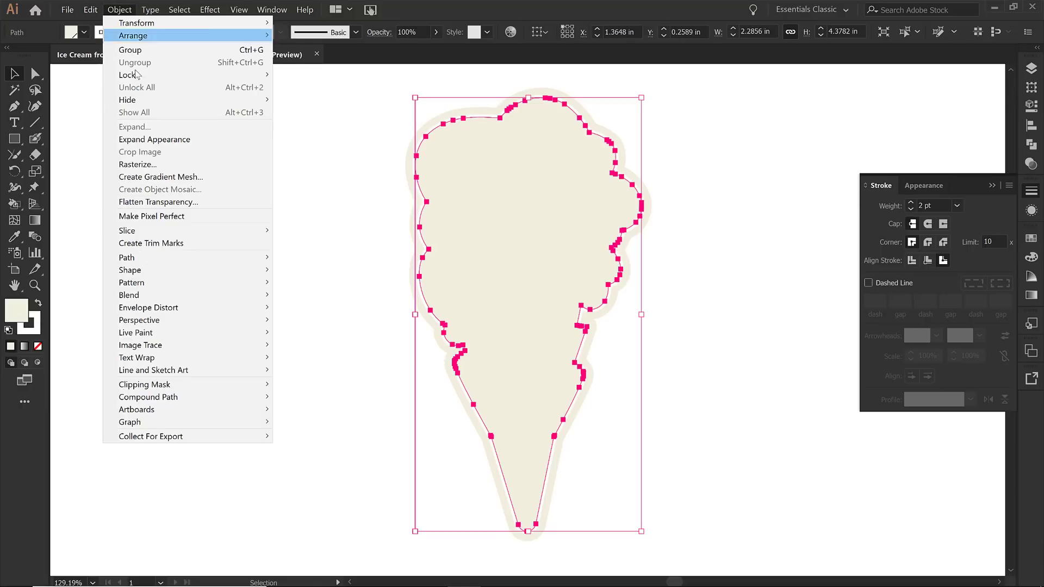
pyautogui.click(144, 140)
pyautogui.click(243, 152)
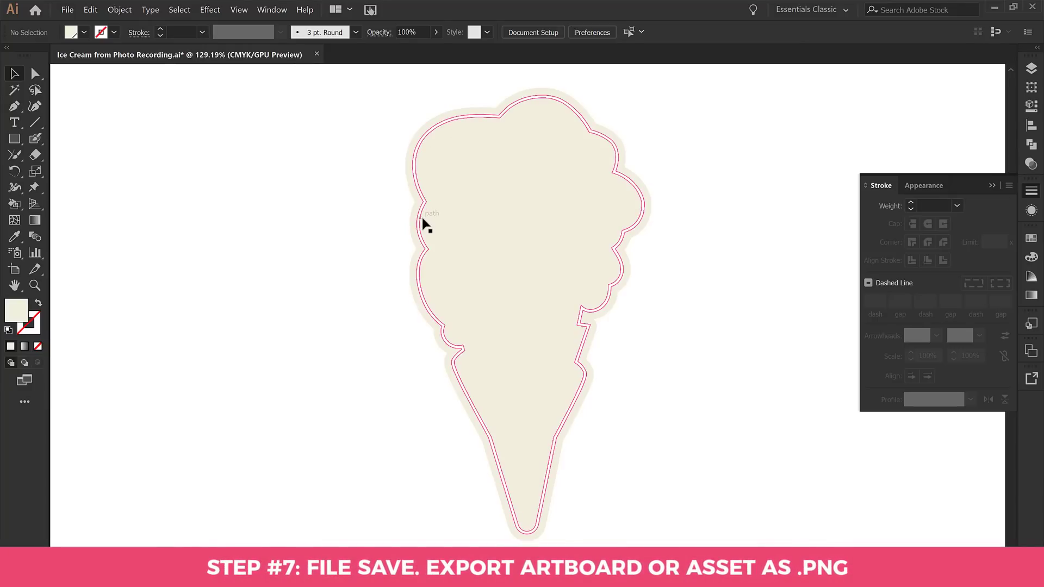
# Lock the cream background layer and show the coloured ice cream layer above it.
pyautogui.click(1032, 68)
pyautogui.click(880, 180)
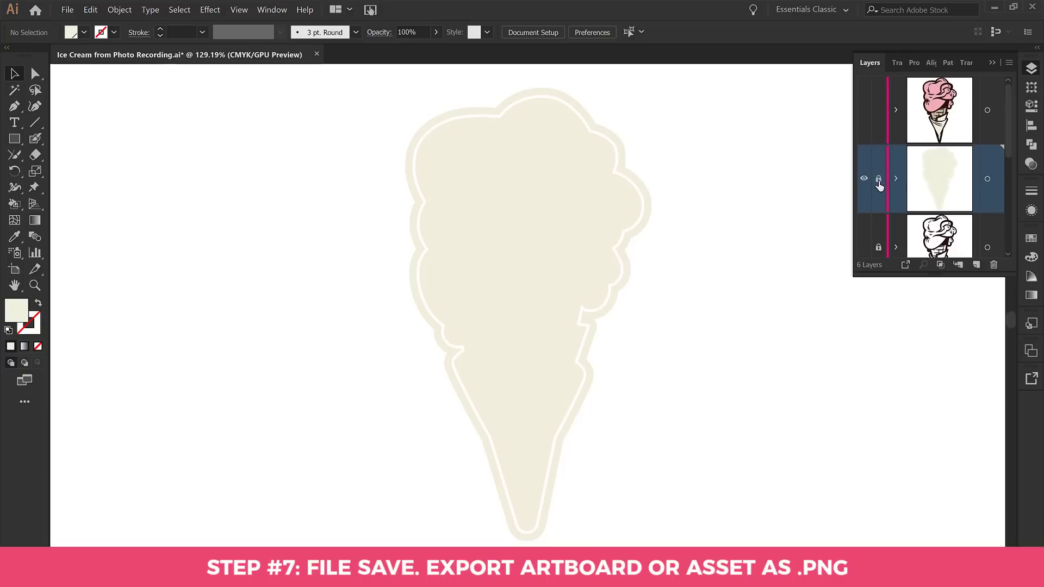
pyautogui.click(865, 110)
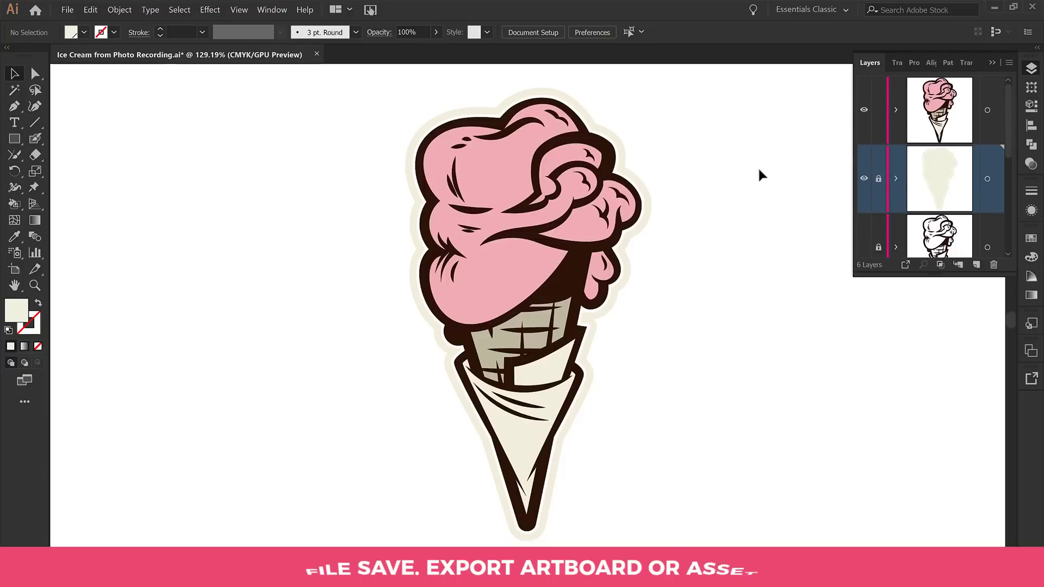